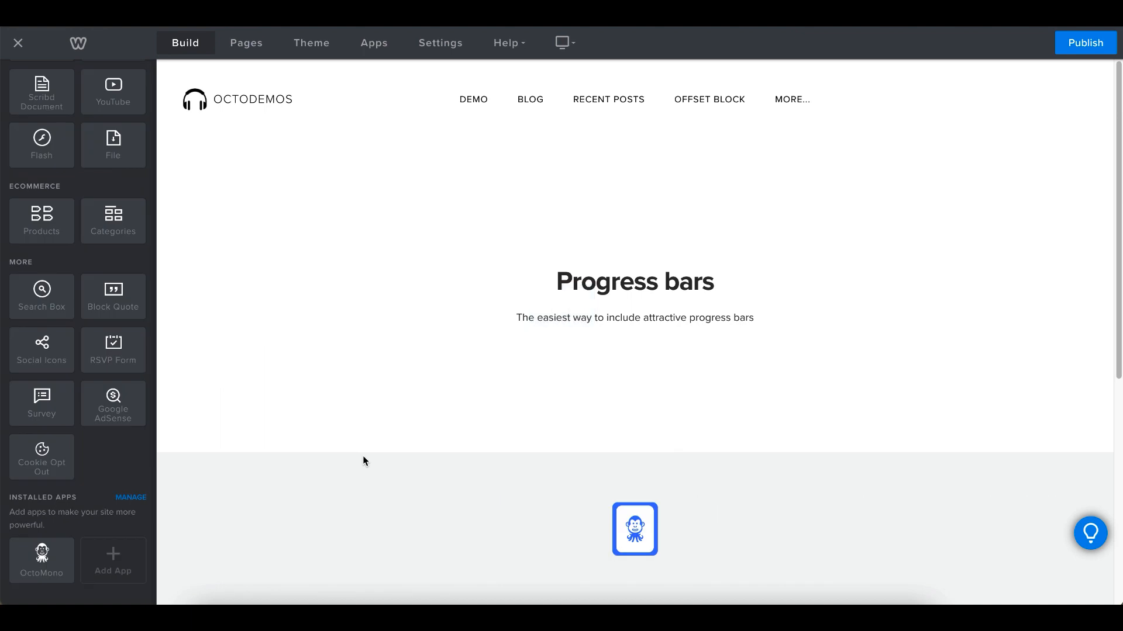
# Open the OctoMono dashboard for the page's placed element, filter the elements by "pro" and choose Progress Bars
pyautogui.click(472, 535)
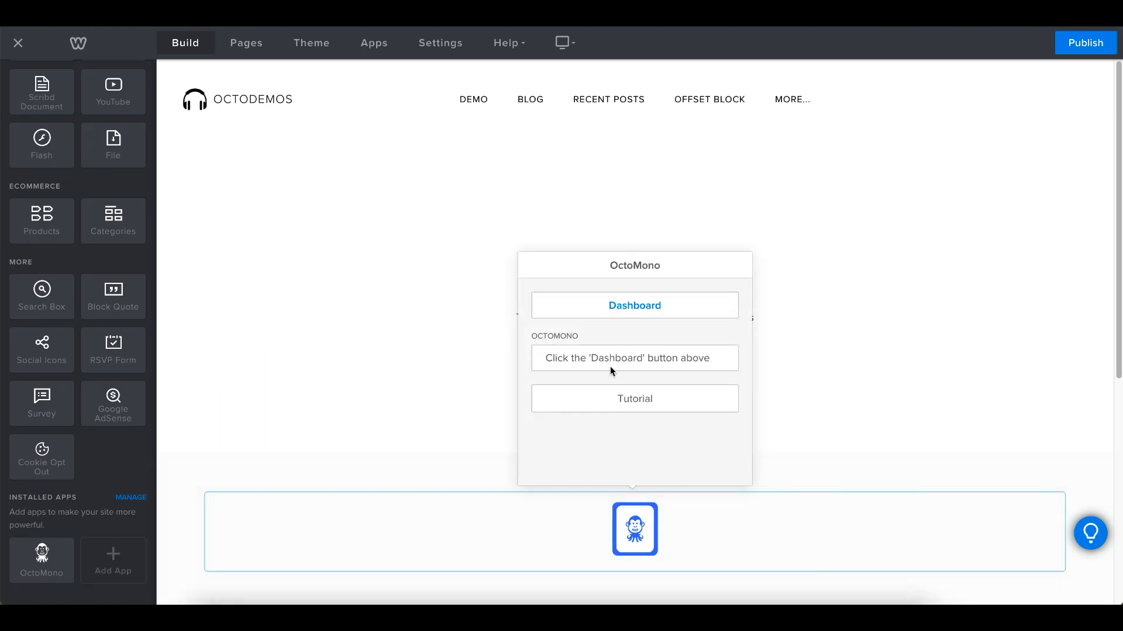
pyautogui.click(616, 307)
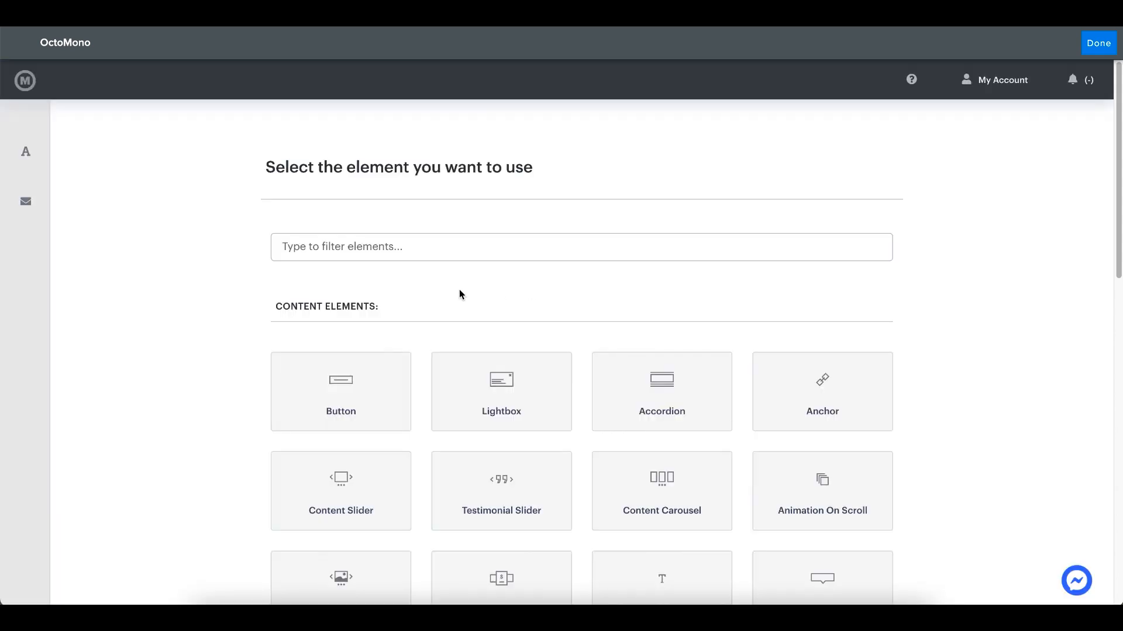
pyautogui.click(357, 255)
pyautogui.write('pro')
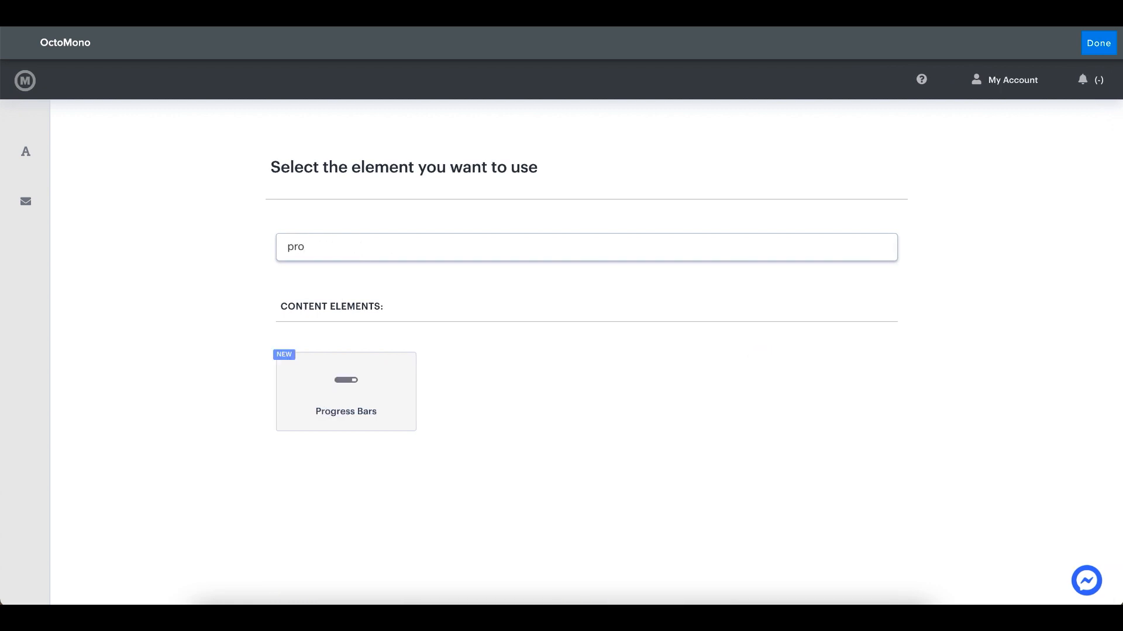
pyautogui.click(359, 400)
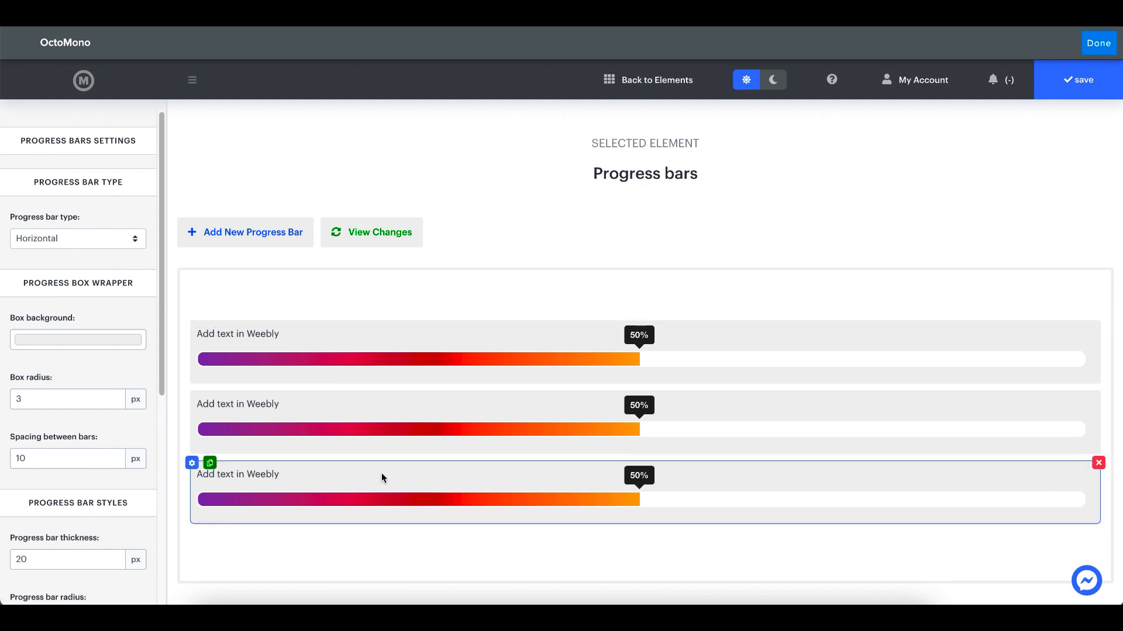
# Examine the third progress bar's settings, including its progress value, outer empty fill and three progress colors
pyautogui.click(192, 464)
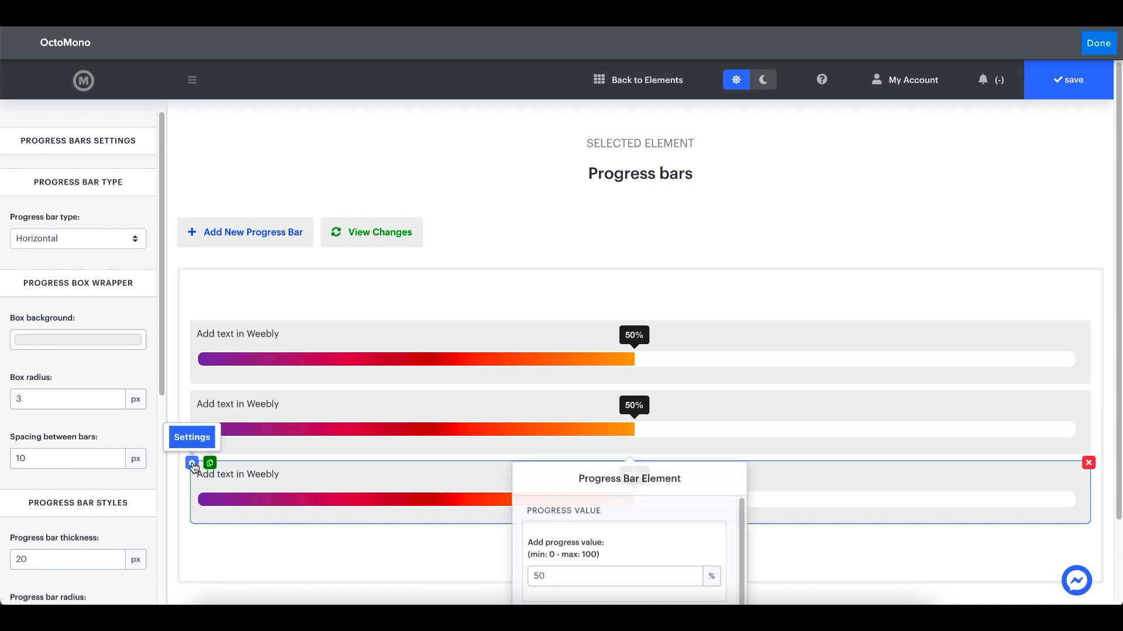
pyautogui.moveTo(560, 482); pyautogui.dragTo(522, 319)
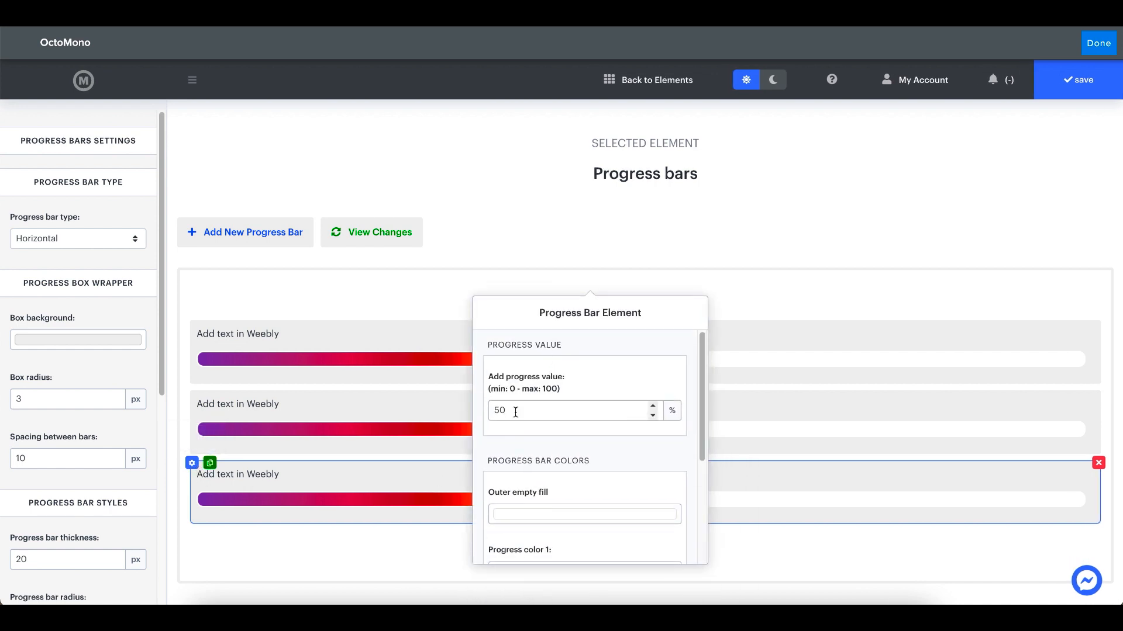
pyautogui.moveTo(520, 320); pyautogui.dragTo(801, 244)
pyautogui.click(617, 330)
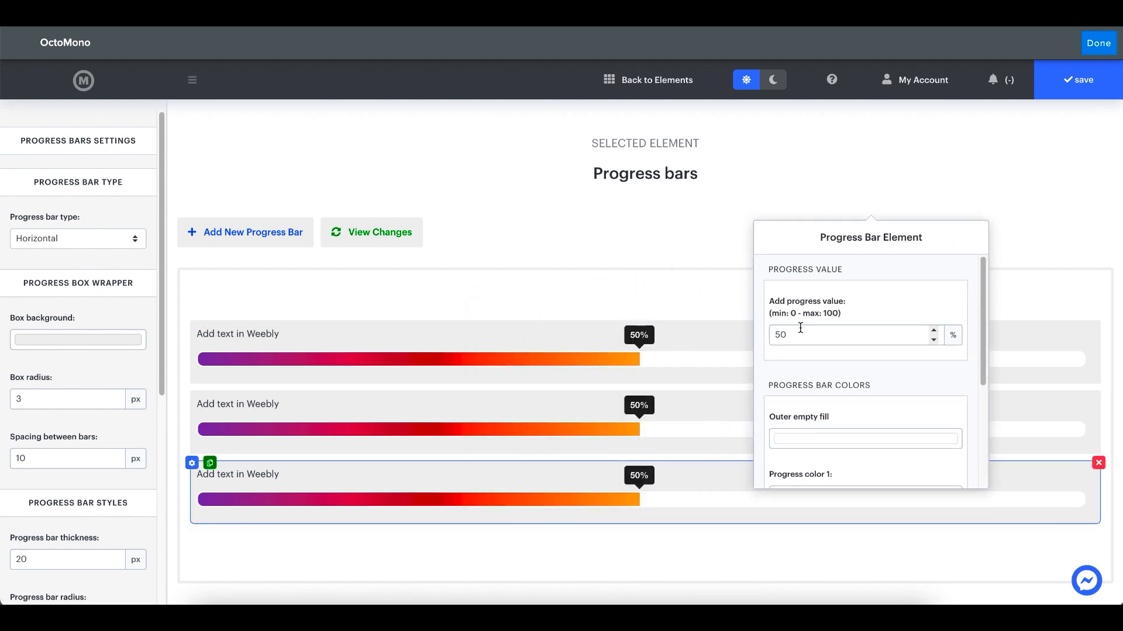
pyautogui.scroll(-3, 830, 398)
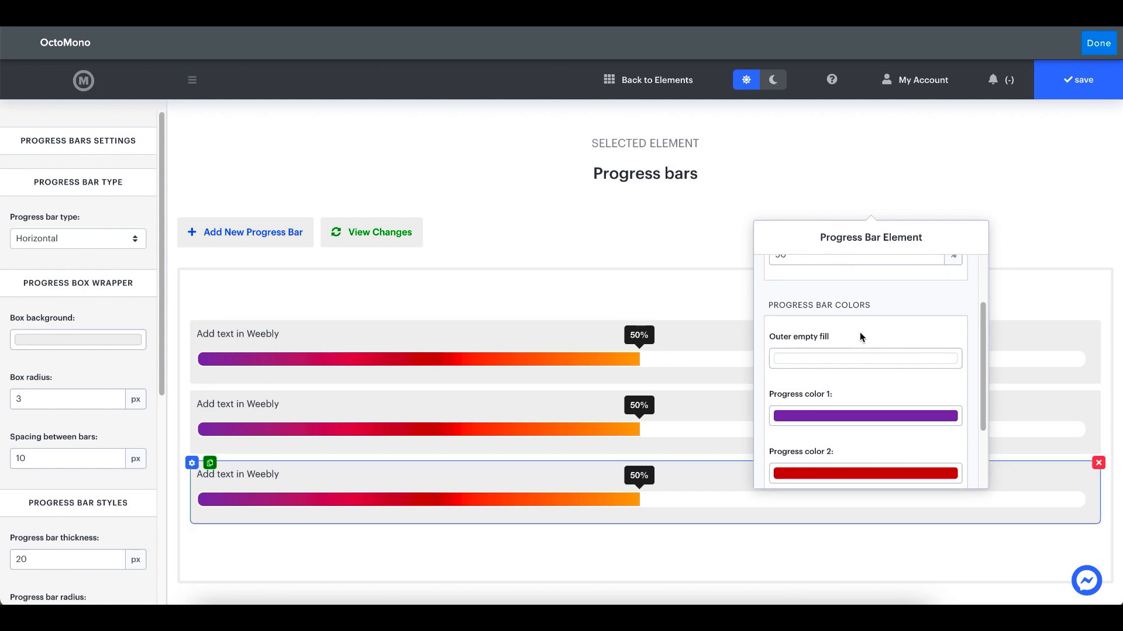
pyautogui.scroll(-2, 839, 403)
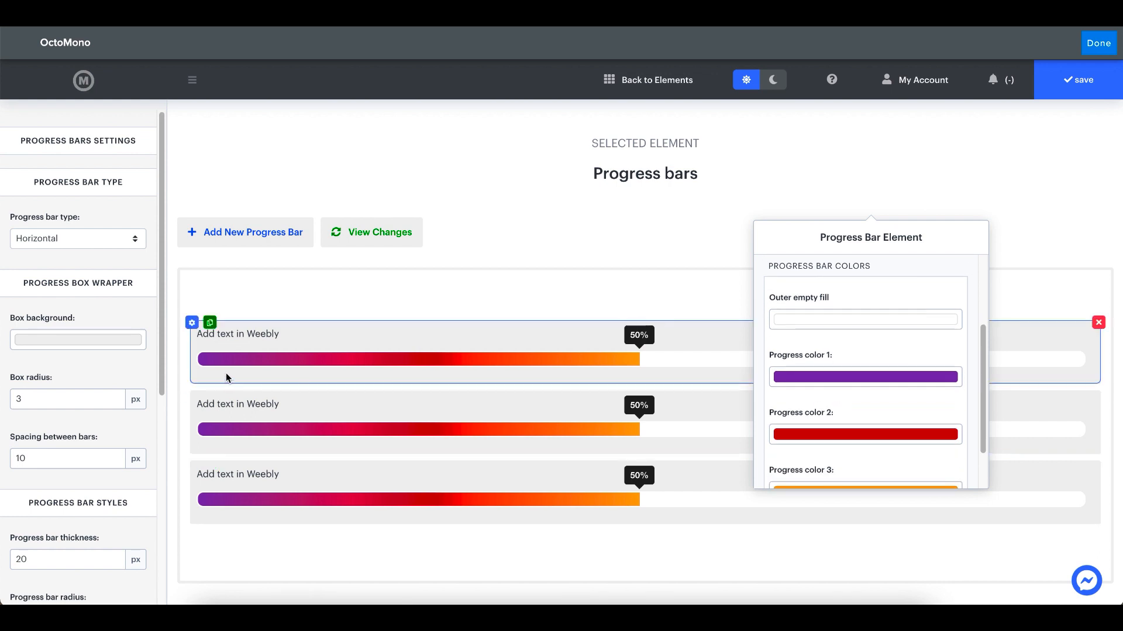
pyautogui.scroll(-2, 859, 362)
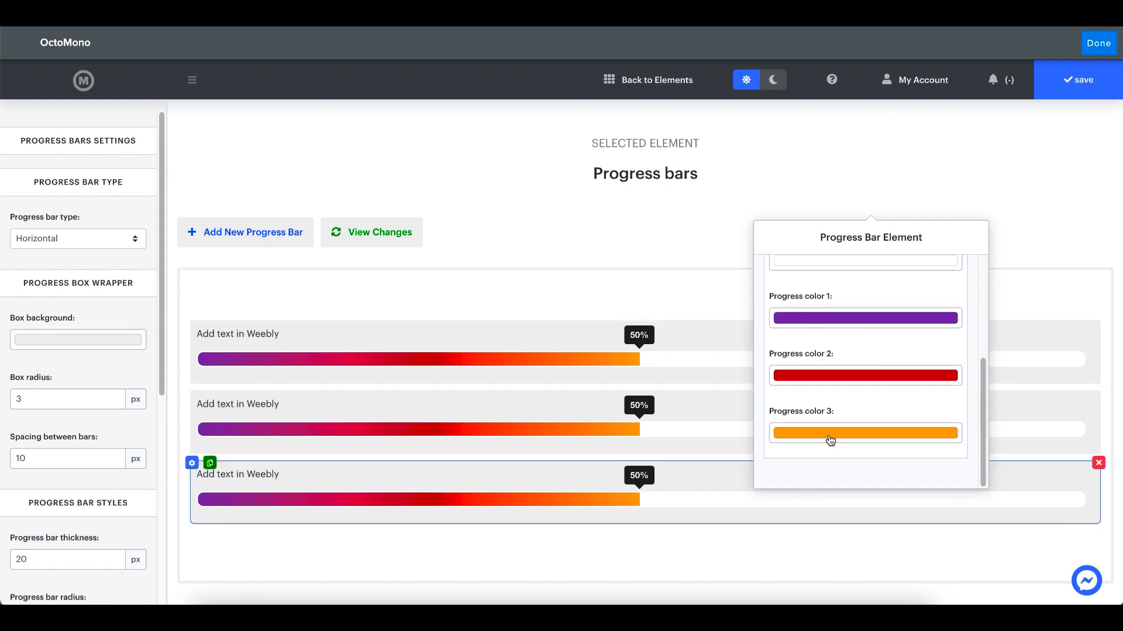
pyautogui.click(555, 284)
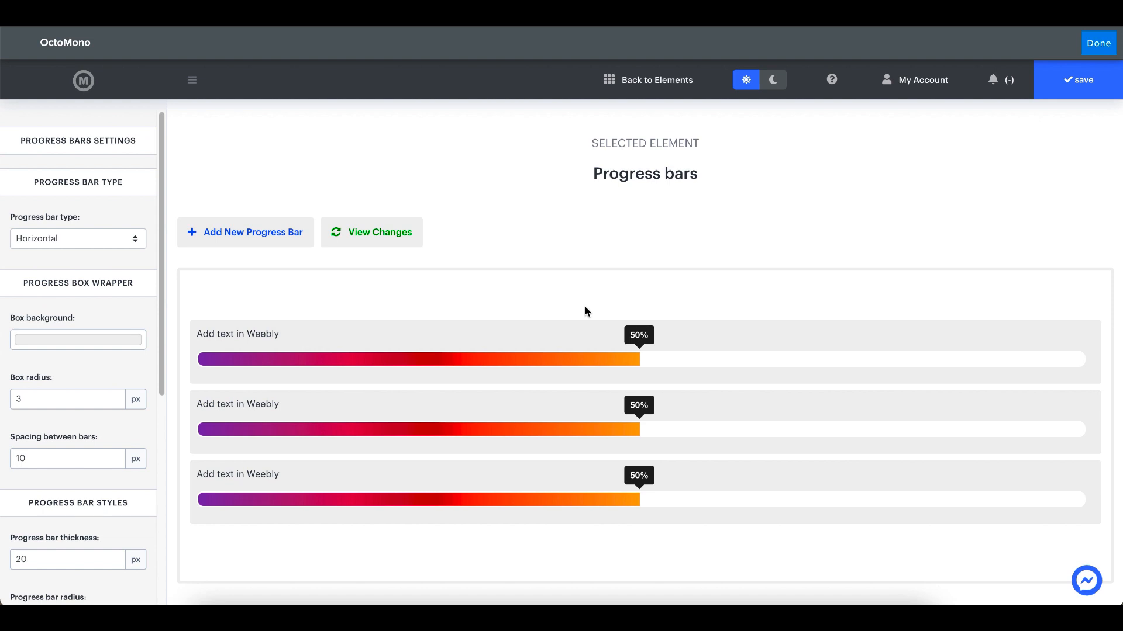
# Delete two of the three progress bars, keeping only the first one
pyautogui.moveTo(866, 420)
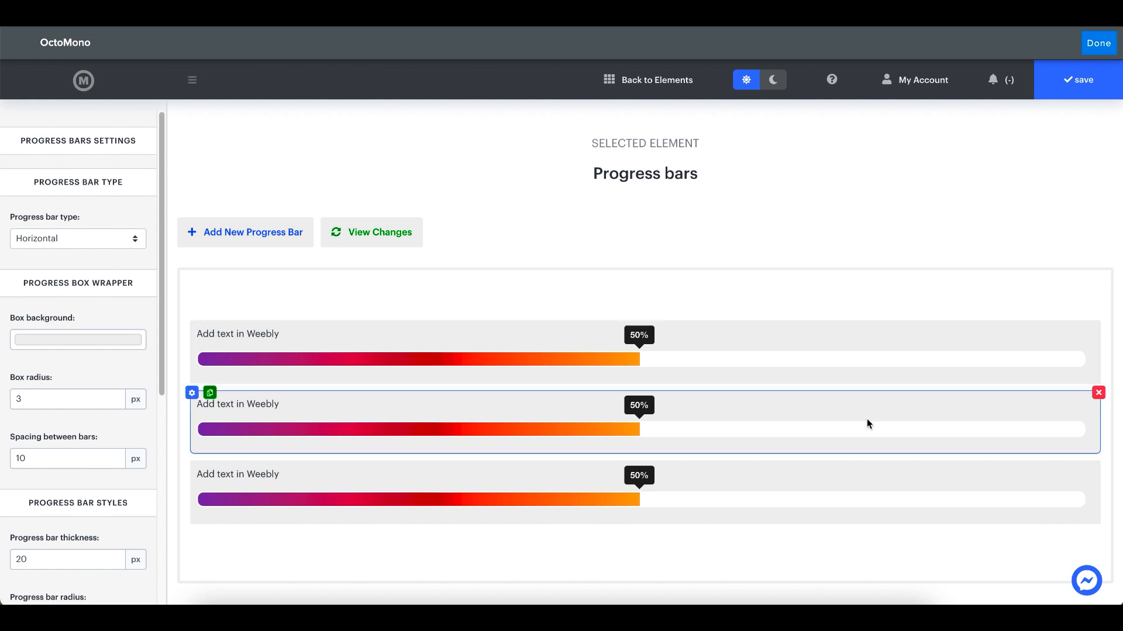
pyautogui.click(1098, 396)
pyautogui.click(1098, 396)
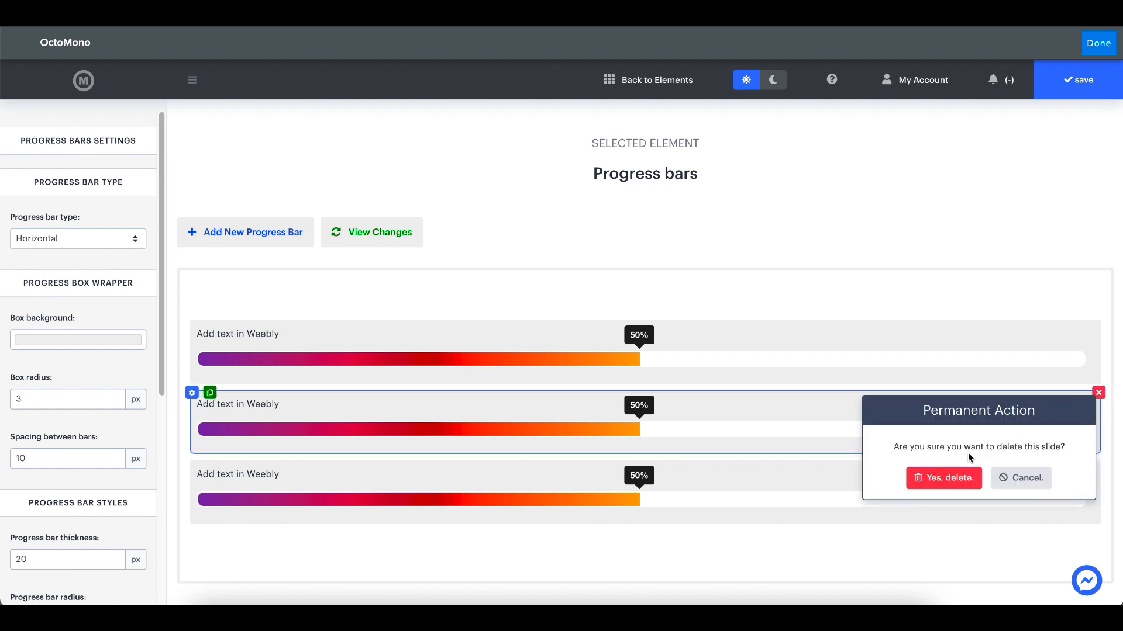
pyautogui.click(959, 476)
pyautogui.click(1098, 396)
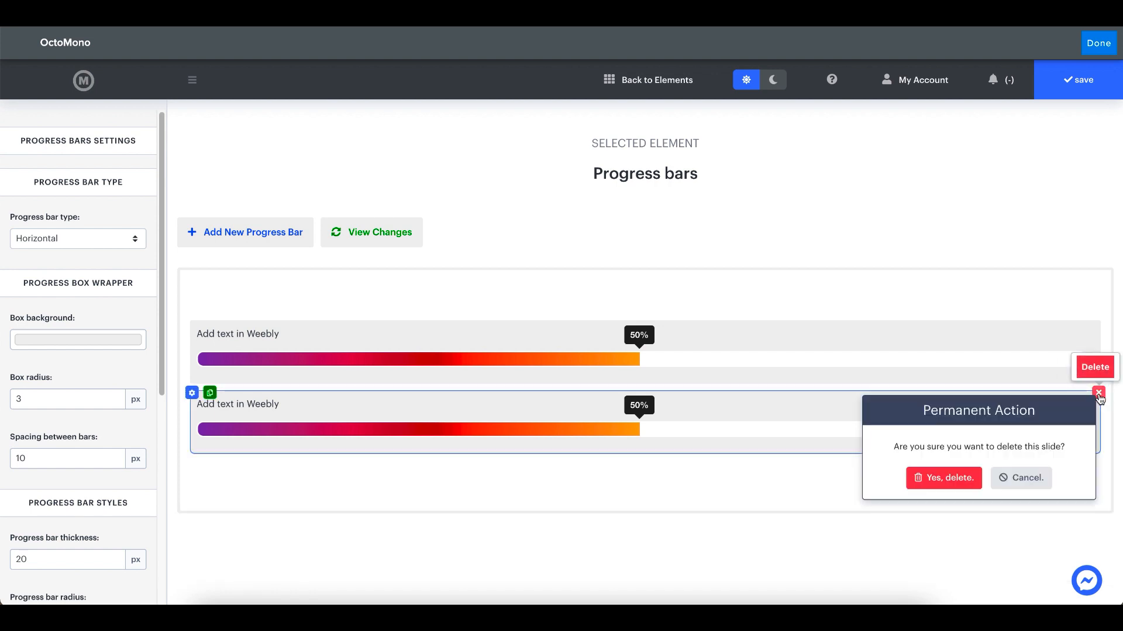
pyautogui.click(958, 479)
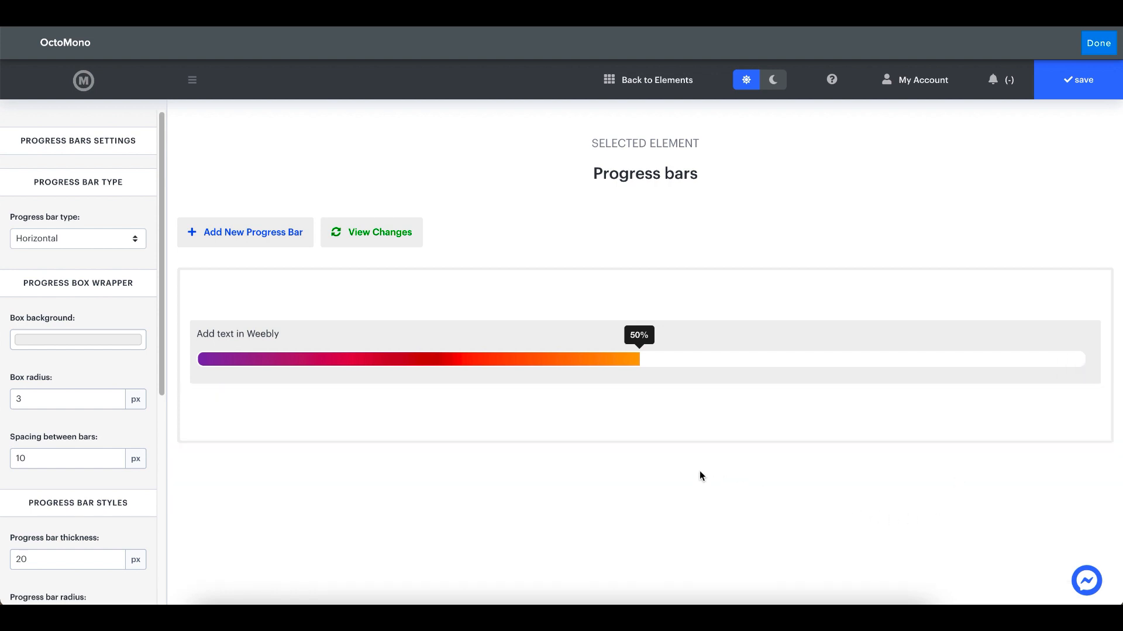
# Duplicate the remaining progress bar and delete the copy
pyautogui.moveTo(474, 347)
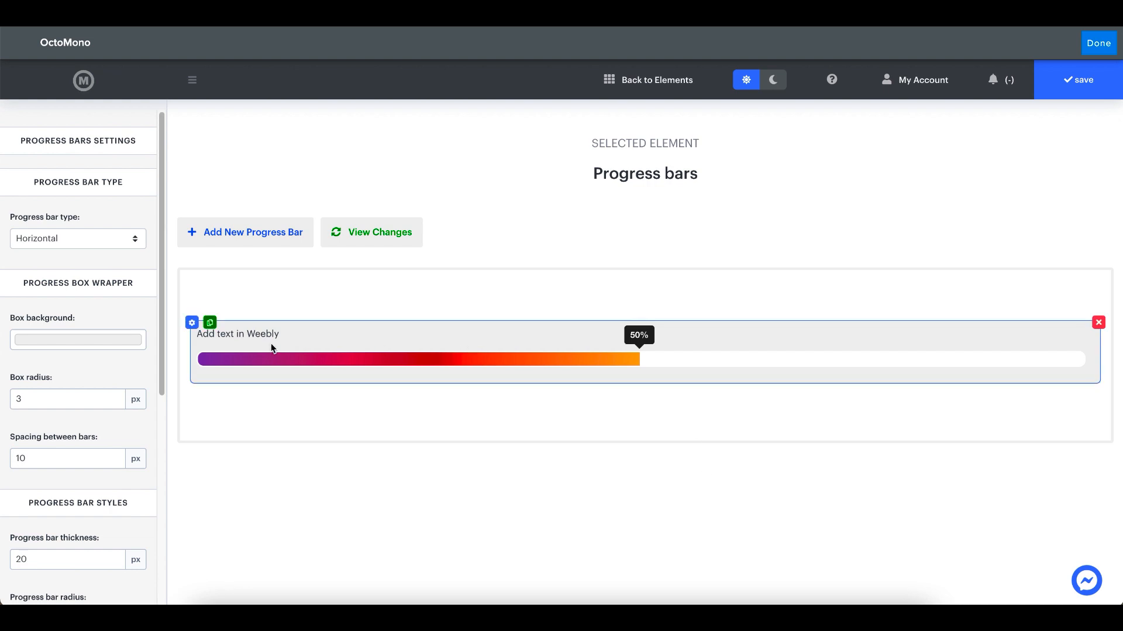
pyautogui.click(211, 325)
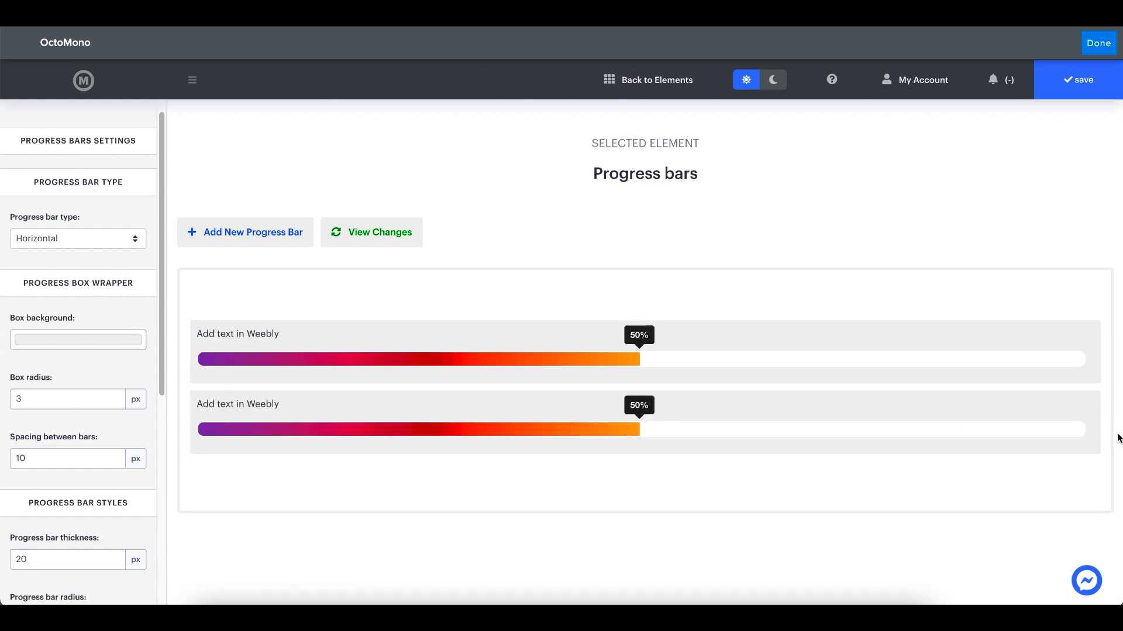
pyautogui.click(1099, 393)
pyautogui.click(949, 479)
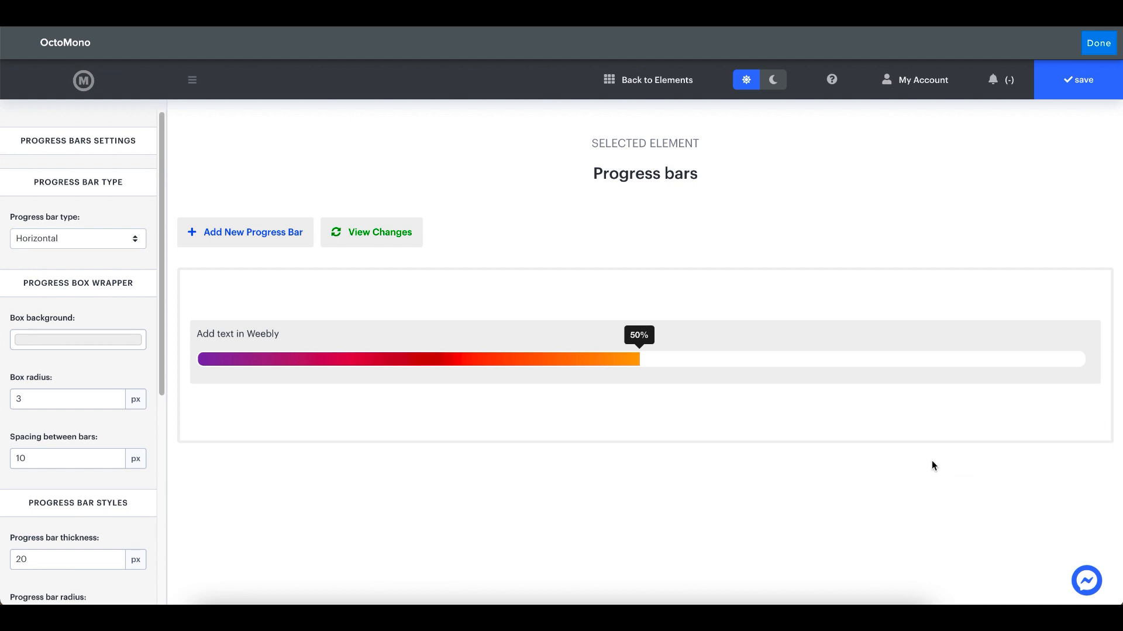
# Set the progress value of the remaining bar to 90%
pyautogui.moveTo(326, 347)
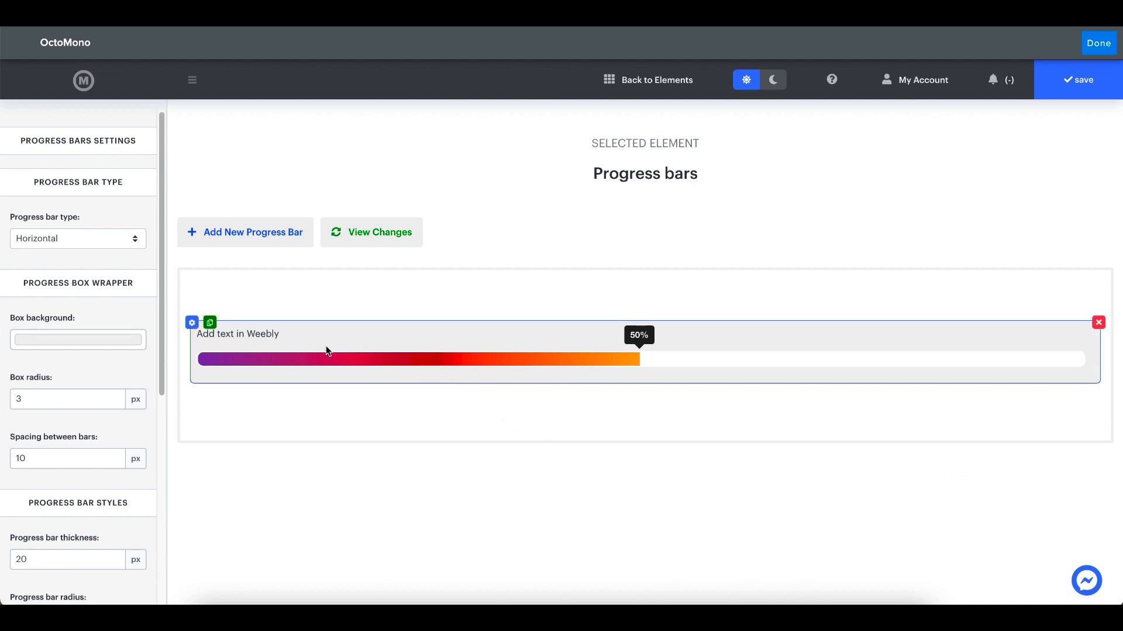
pyautogui.click(192, 323)
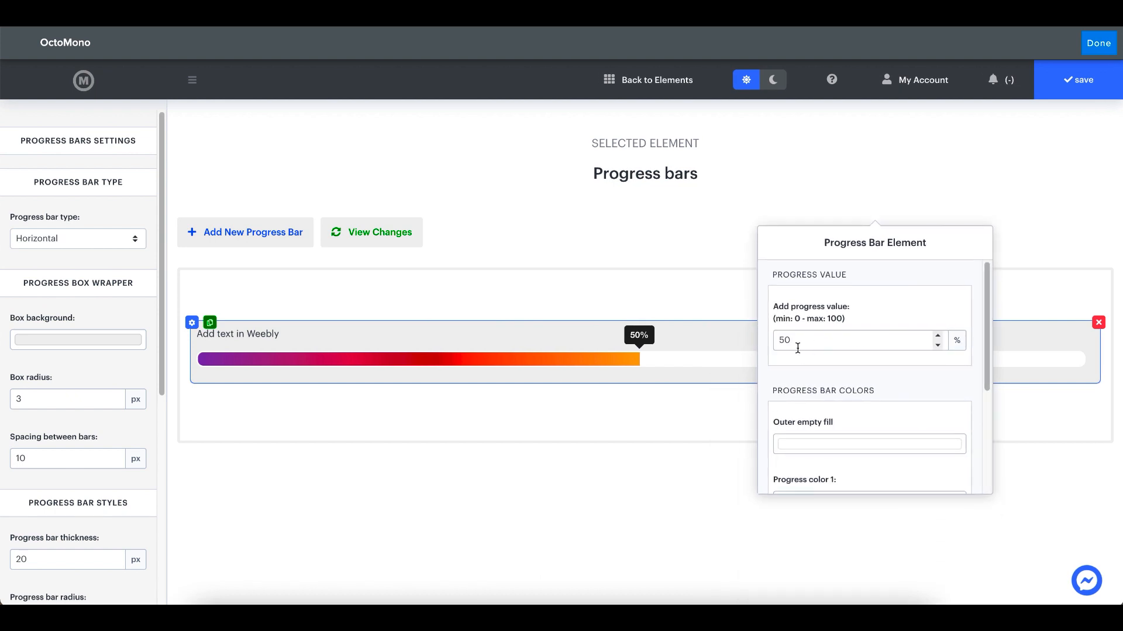
pyautogui.doubleClick(785, 344)
pyautogui.write('90')
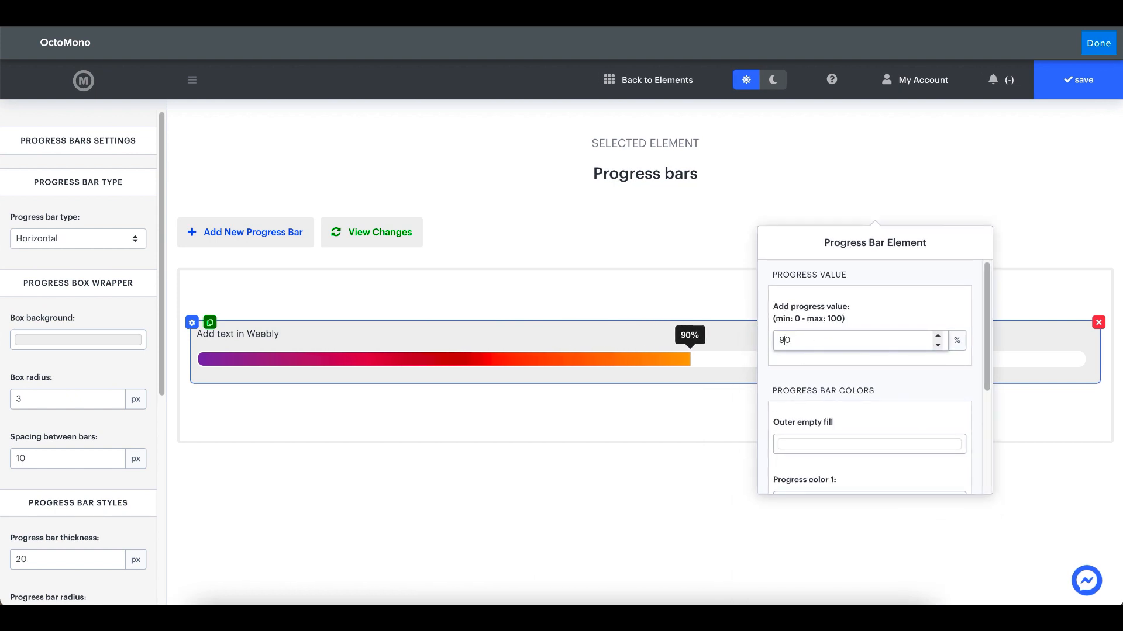
pyautogui.moveTo(821, 241); pyautogui.dragTo(648, 258)
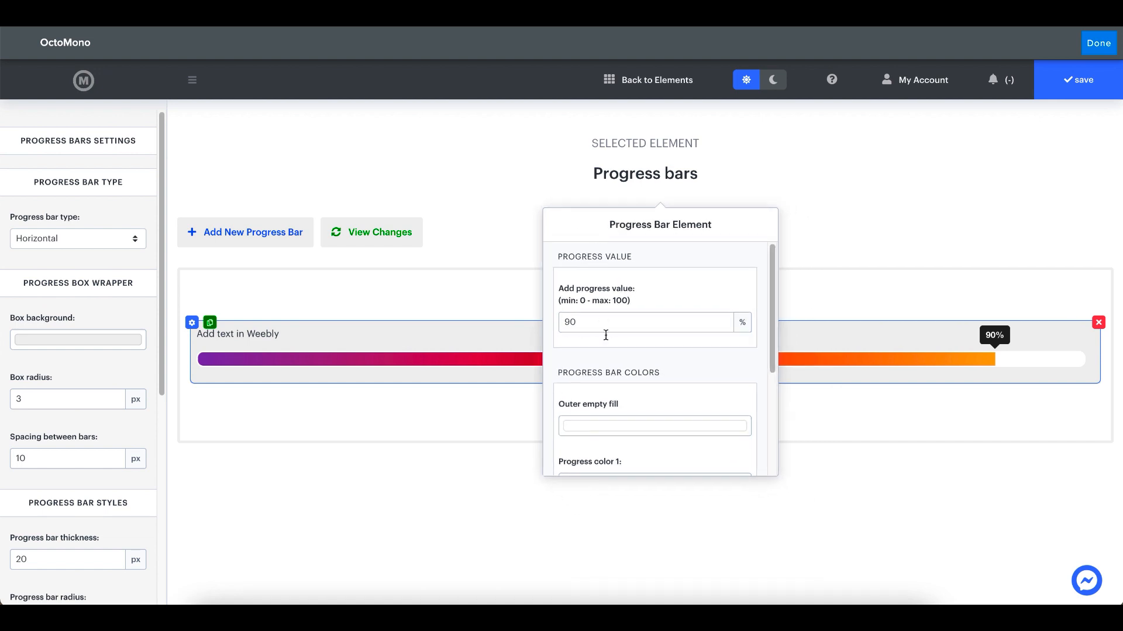
# Change the bar's outer empty fill to light red, #F4A8A8
pyautogui.click(622, 415)
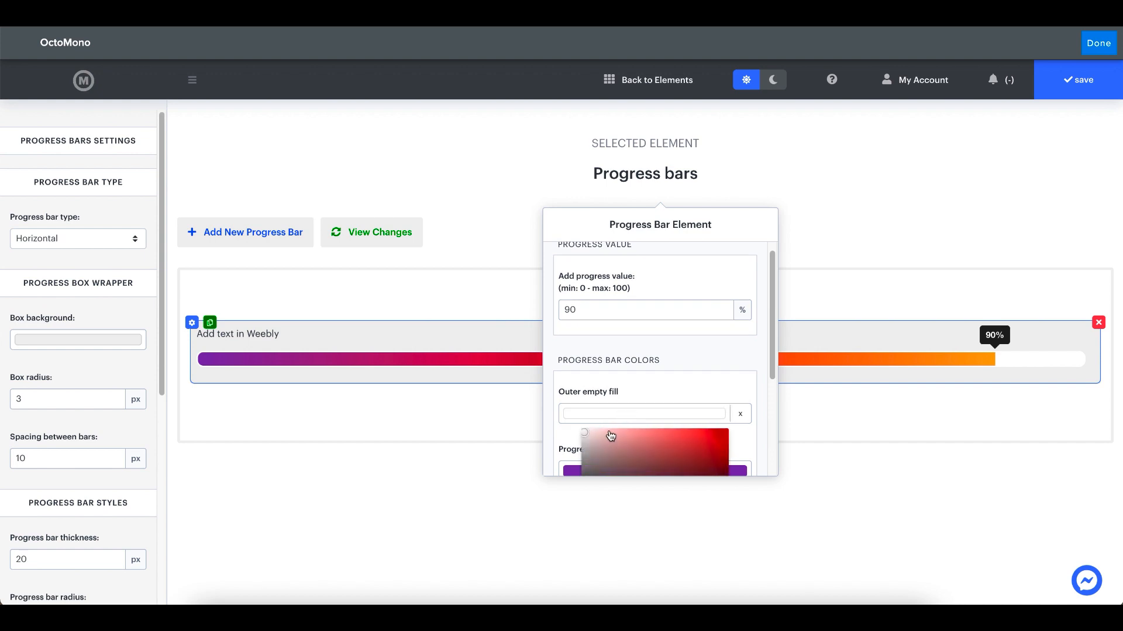
pyautogui.scroll(-2, 608, 435)
pyautogui.moveTo(605, 355); pyautogui.dragTo(629, 345)
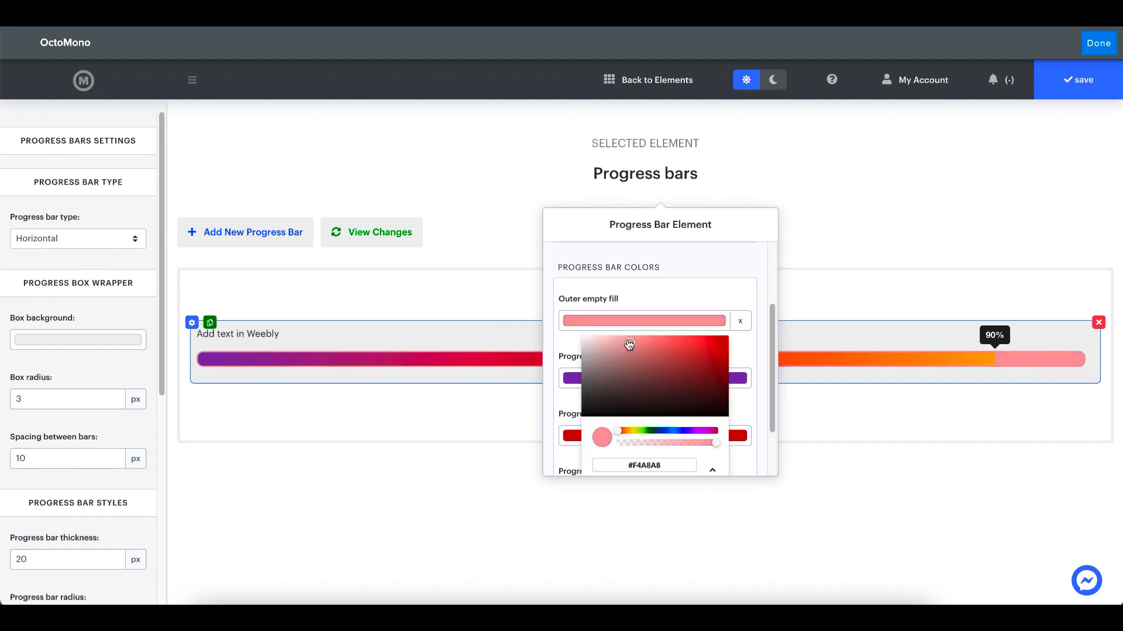
pyautogui.click(742, 322)
pyautogui.scroll(-1, 690, 336)
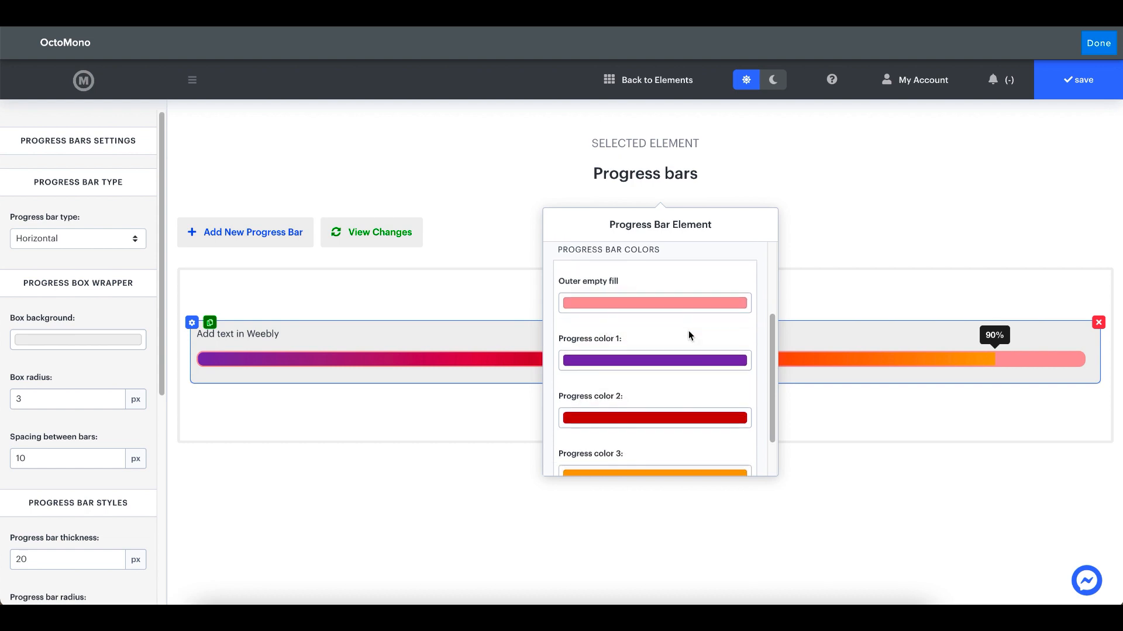
# Change the bar's progress color 1 to green, #3AB454
pyautogui.scroll(-1, 689, 336)
pyautogui.click(611, 343)
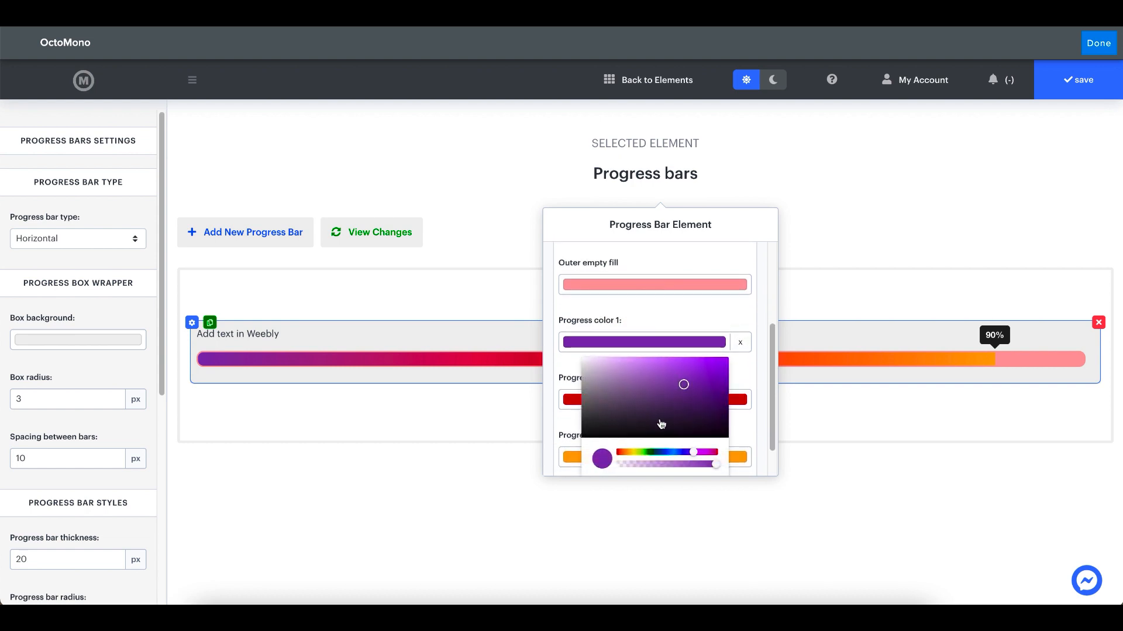
pyautogui.click(655, 452)
pyautogui.scroll(-2, 631, 358)
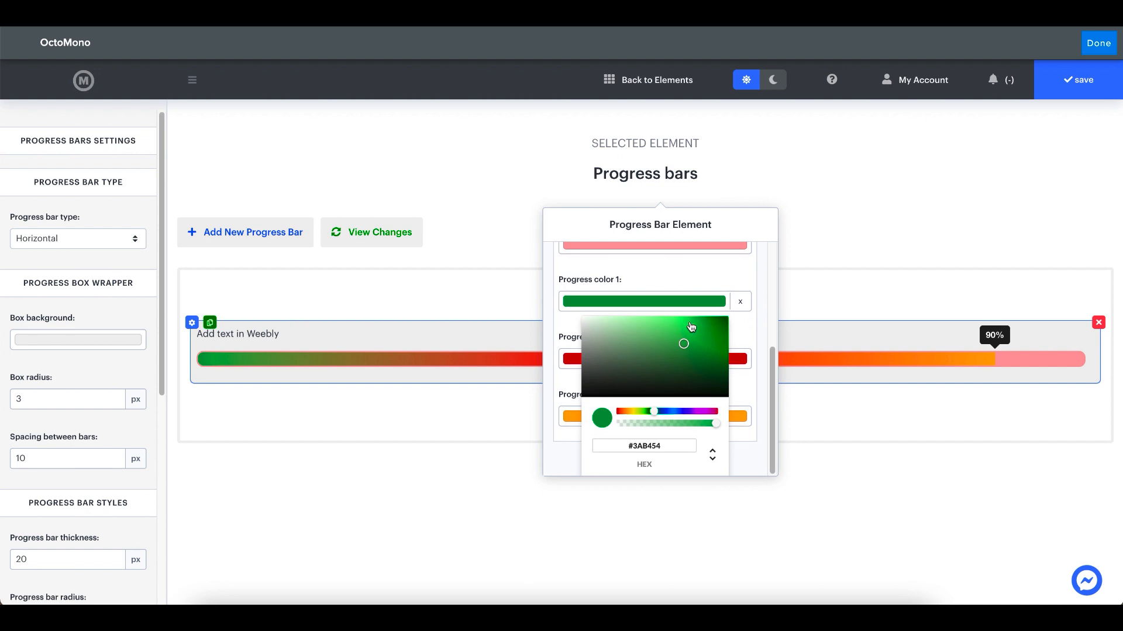
pyautogui.click(740, 301)
# Change the bar's progress color 2 to #1DFDF8 by shifting its hue to blue
pyautogui.click(669, 359)
pyautogui.scroll(-1, 664, 380)
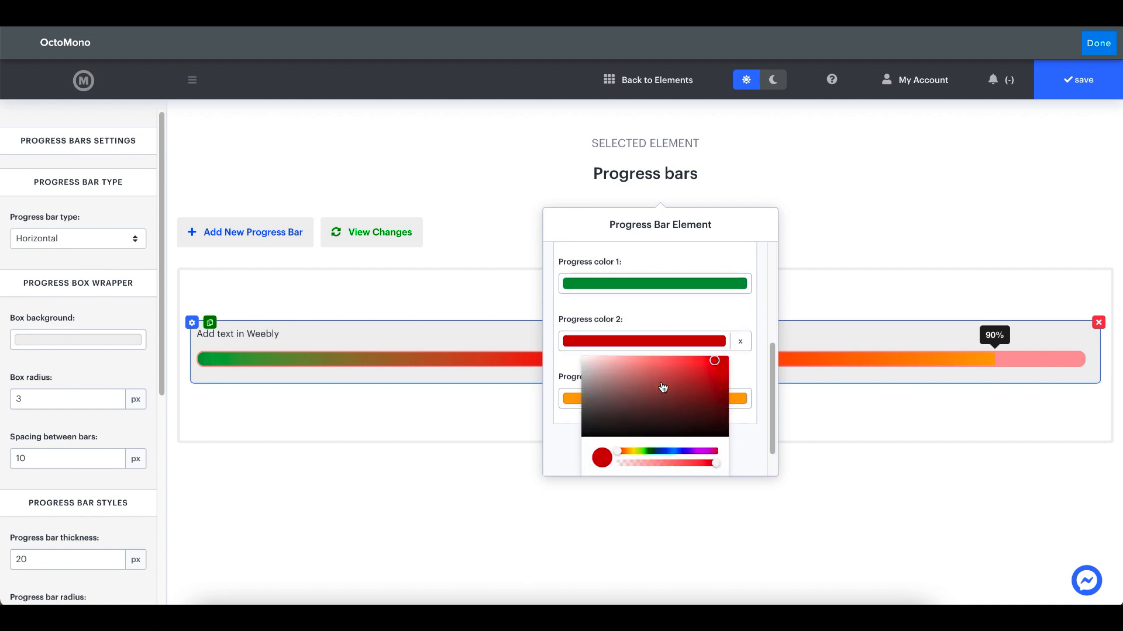
pyautogui.click(666, 451)
pyautogui.scroll(-2, 673, 374)
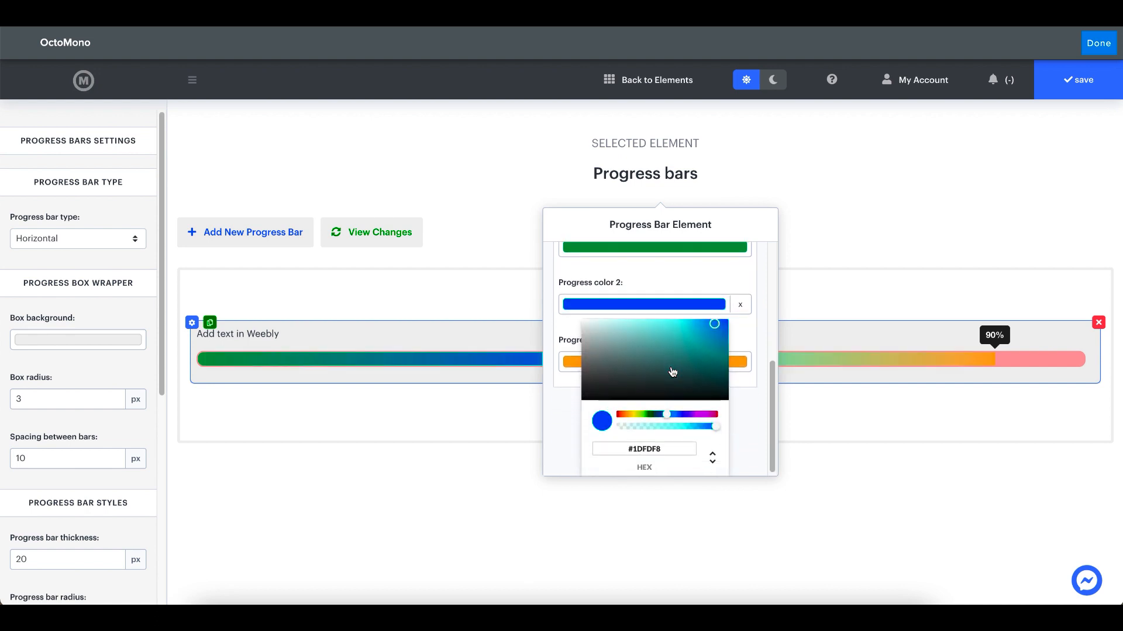
pyautogui.click(741, 303)
pyautogui.click(664, 364)
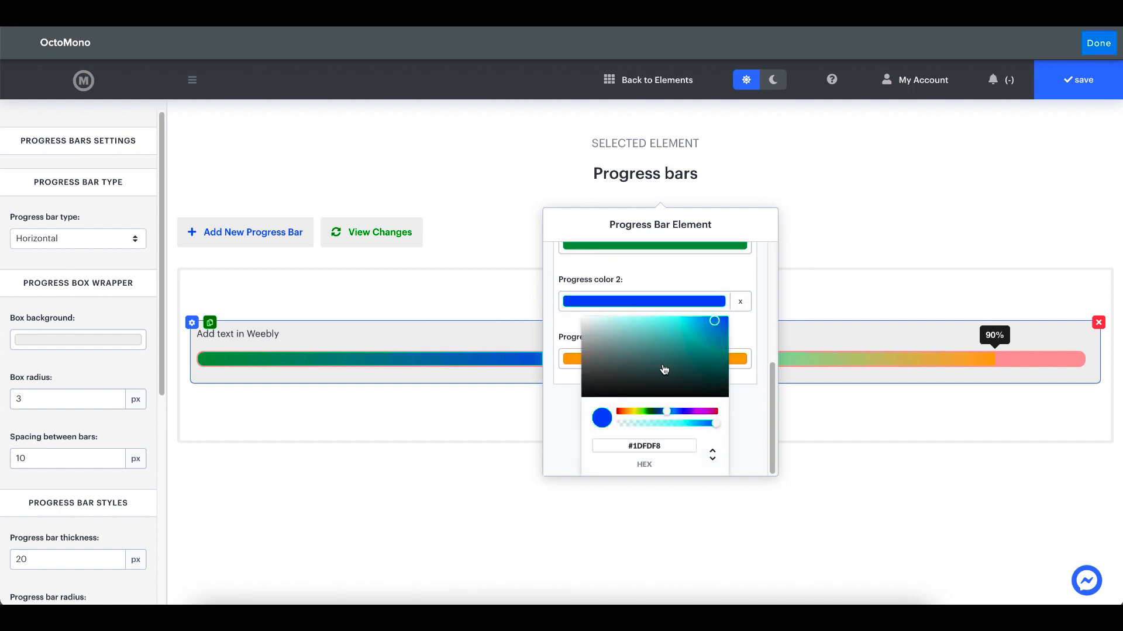
pyautogui.click(732, 363)
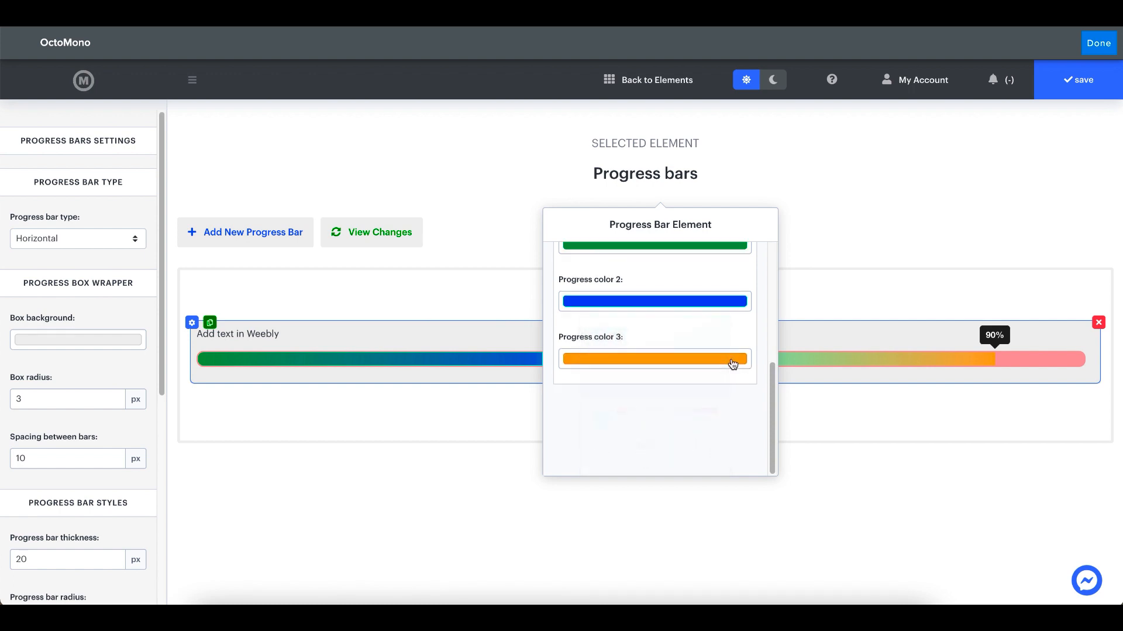
# Change the bar's progress color 3 to magenta, #D145FC, and close the bar's settings
pyautogui.click(732, 363)
pyautogui.scroll(-2, 690, 410)
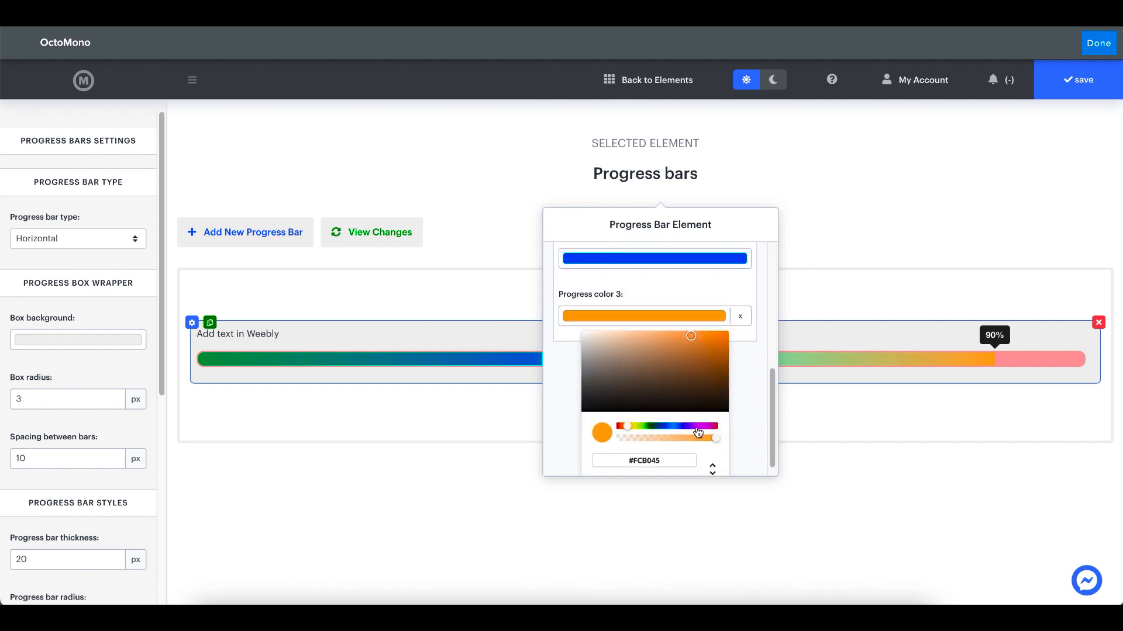
pyautogui.click(696, 428)
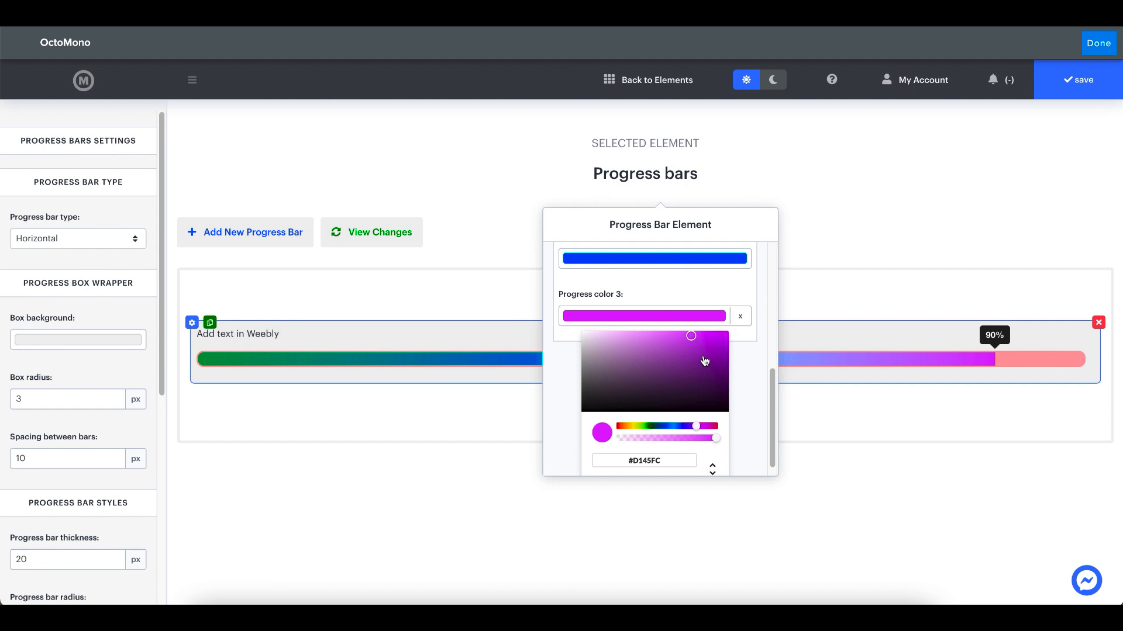
pyautogui.click(740, 317)
pyautogui.click(486, 254)
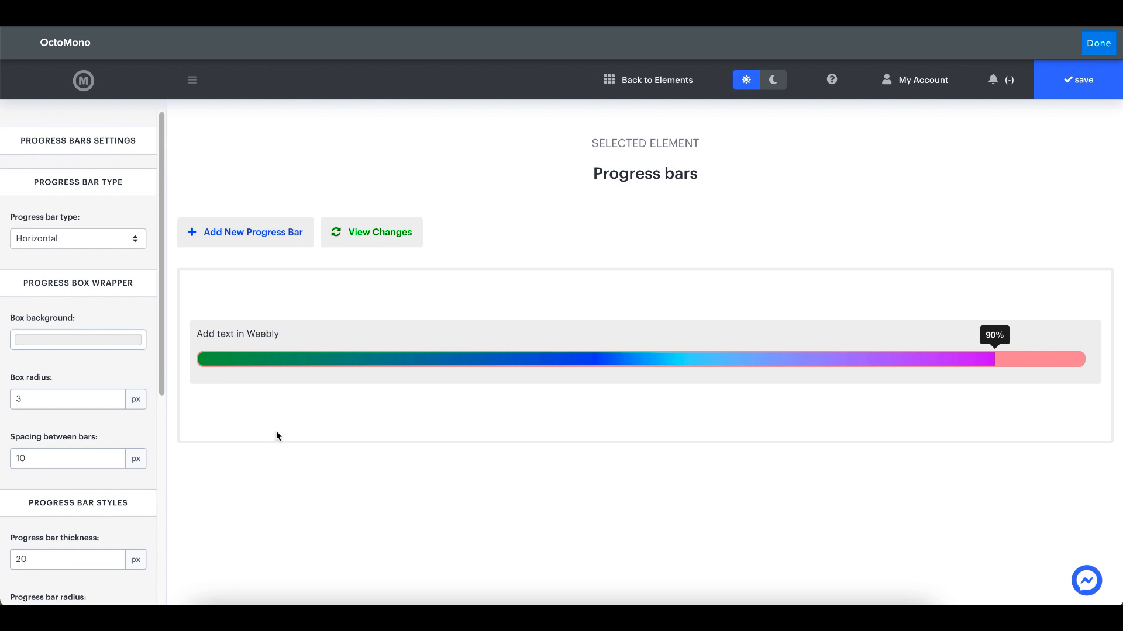
# Add a new progress bar to the element
pyautogui.click(280, 239)
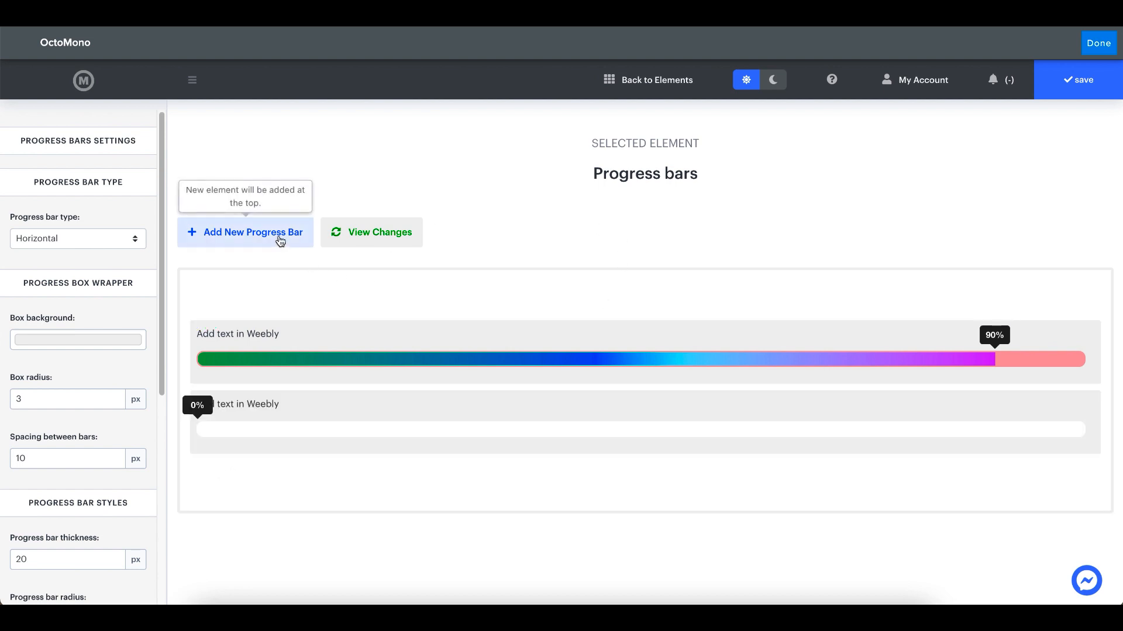
# Set the new lower progress bar's value to 90% and close its settings
pyautogui.moveTo(236, 421)
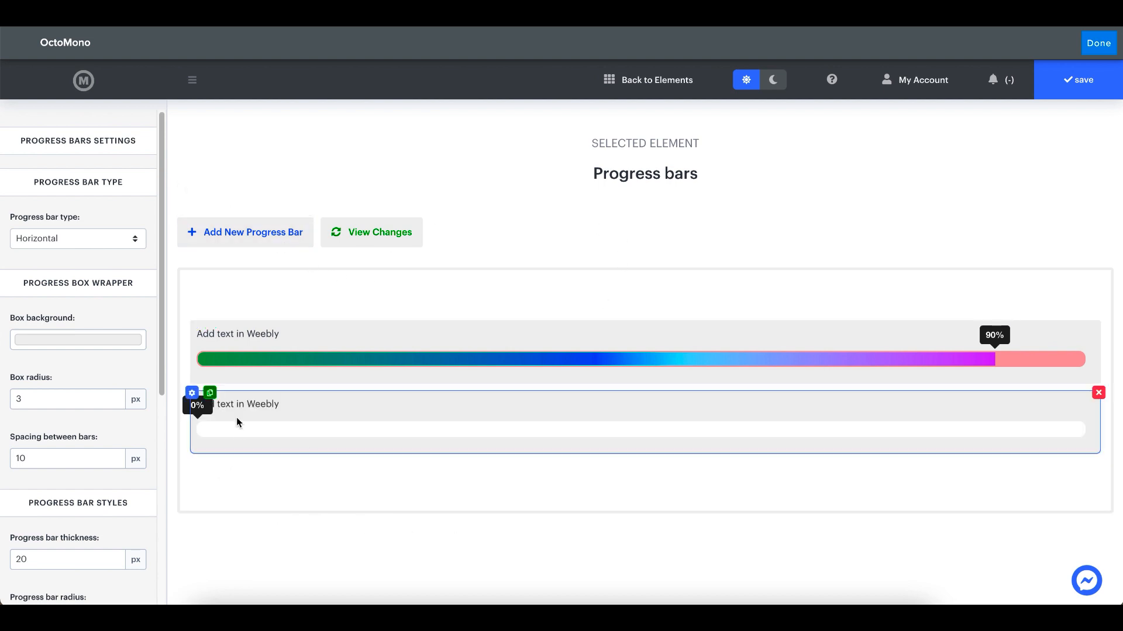
pyautogui.click(191, 393)
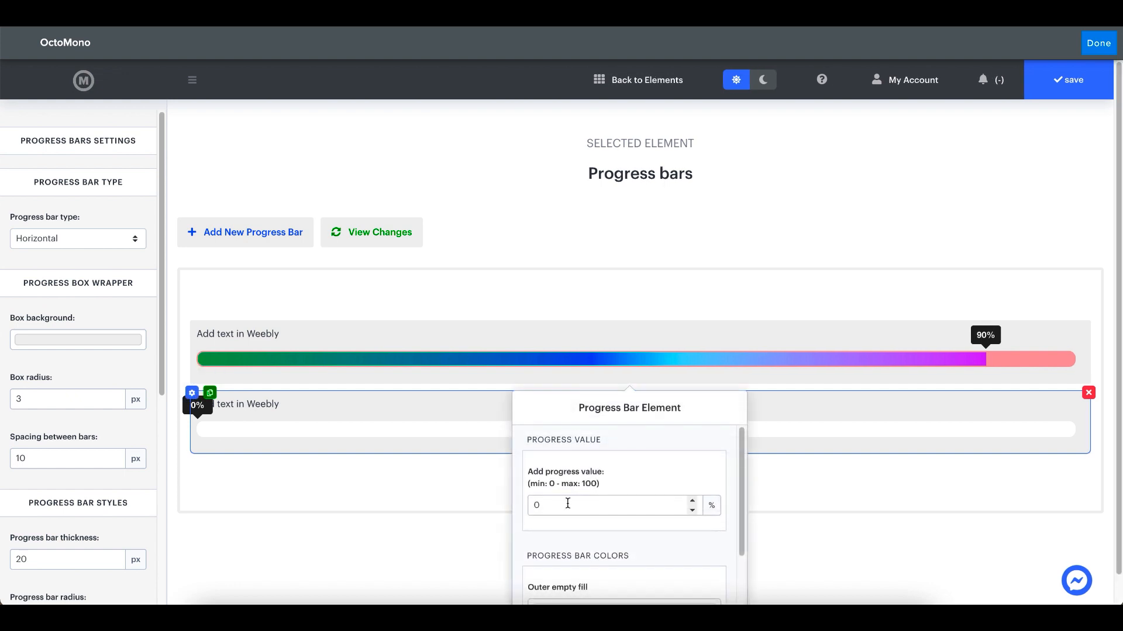
pyautogui.click(532, 506)
pyautogui.write('9')
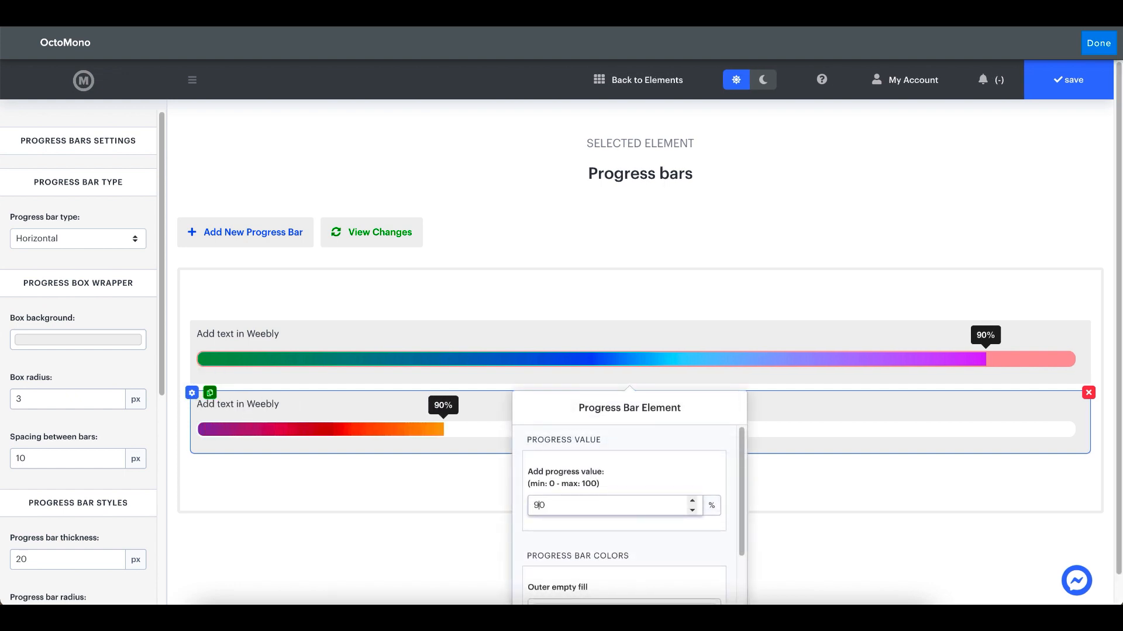
pyautogui.click(453, 479)
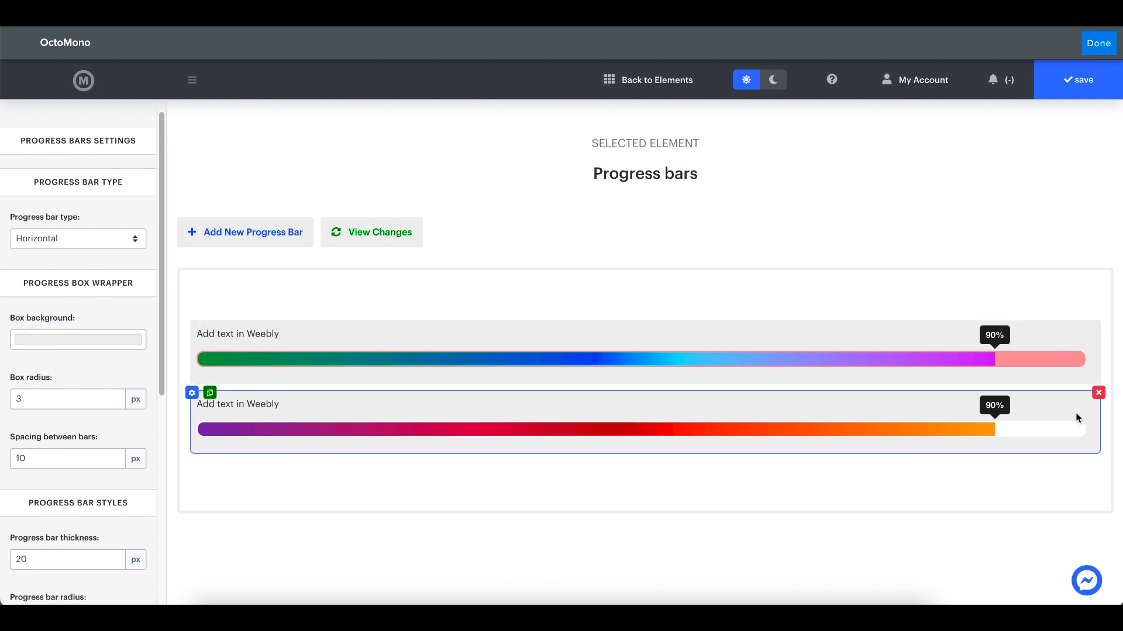
# Delete the lower red-orange progress bar and duplicate the green-to-magenta one
pyautogui.click(1098, 392)
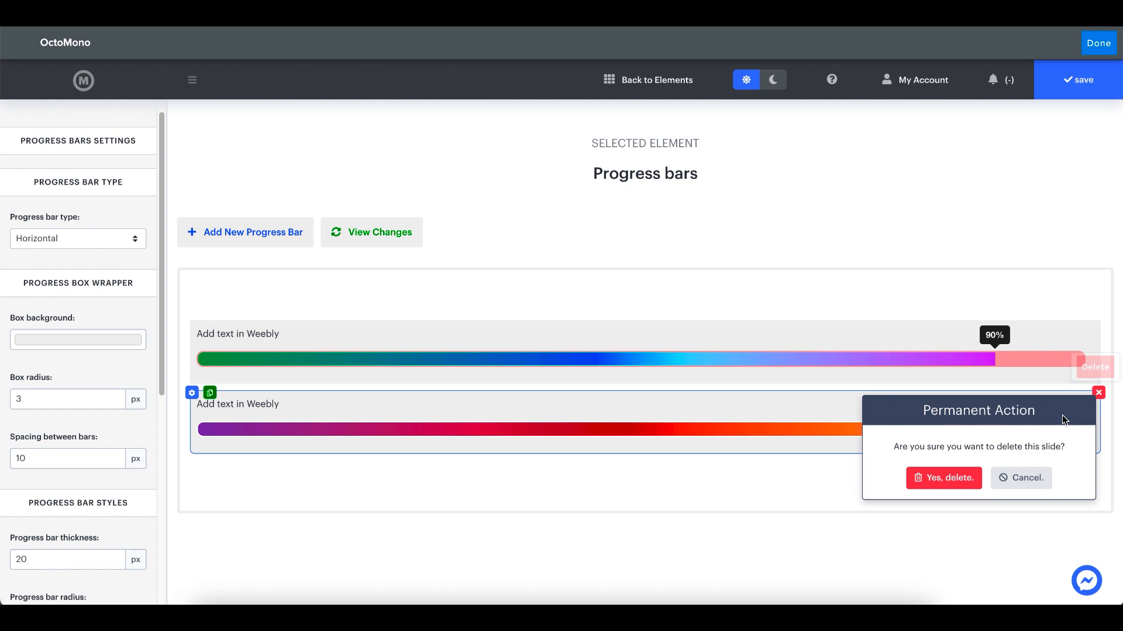
pyautogui.click(943, 477)
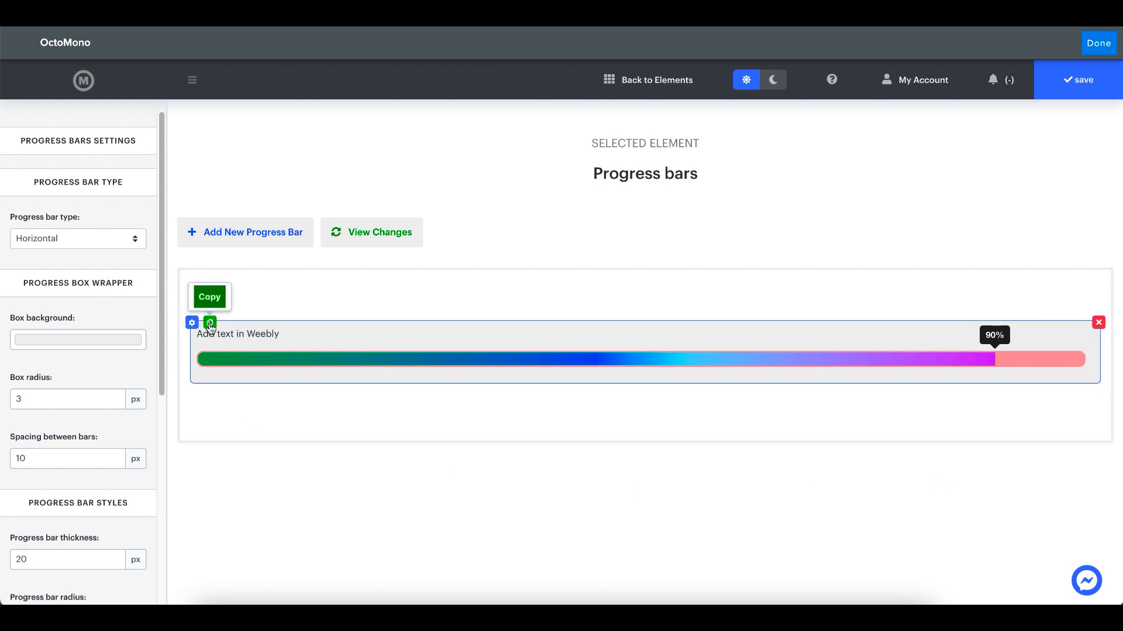
pyautogui.click(210, 323)
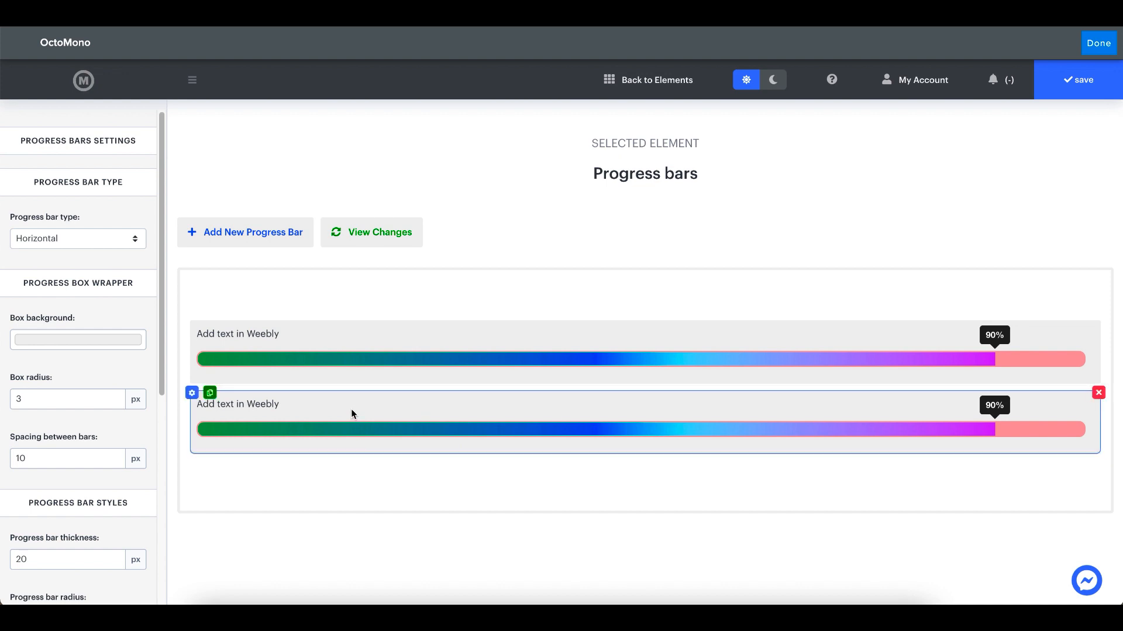
# Set the duplicated lower bar's progress value to 60%, look through its color settings, and close them
pyautogui.click(192, 393)
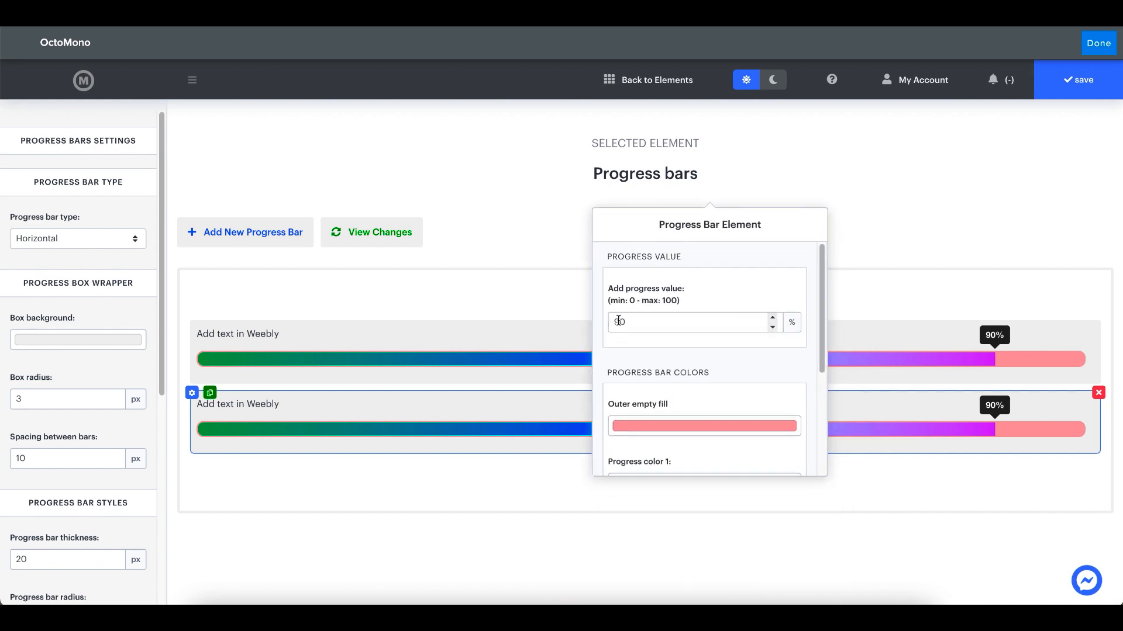
pyautogui.click(618, 322)
pyautogui.press('BackSpace')
pyautogui.write('6')
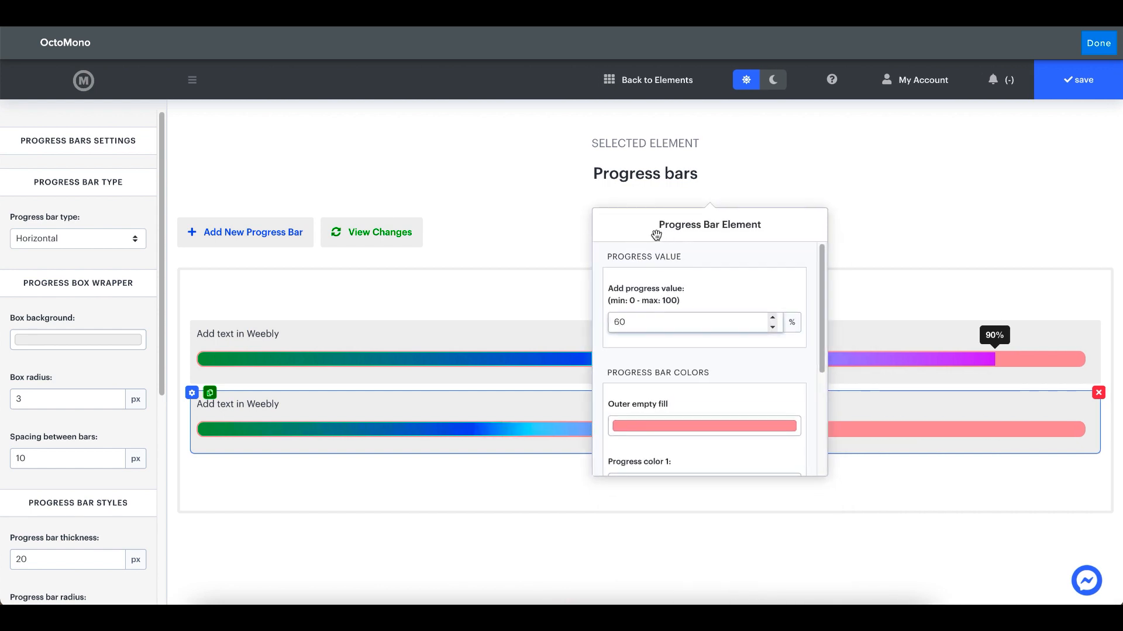
pyautogui.moveTo(656, 235); pyautogui.dragTo(742, 218)
pyautogui.scroll(-5, 760, 331)
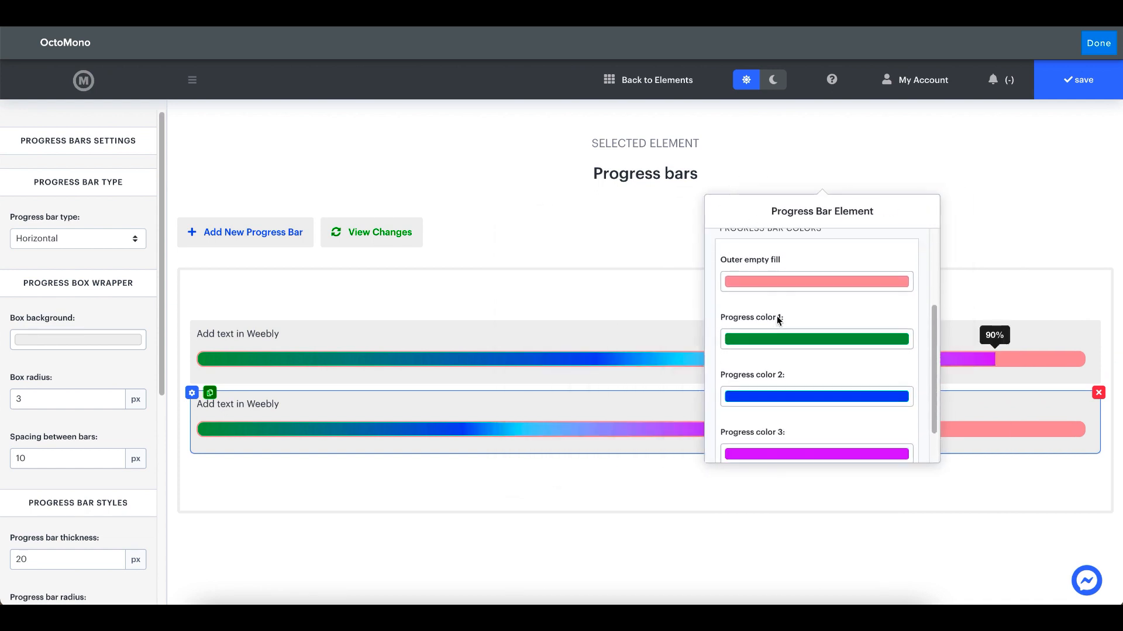
pyautogui.scroll(5, 812, 383)
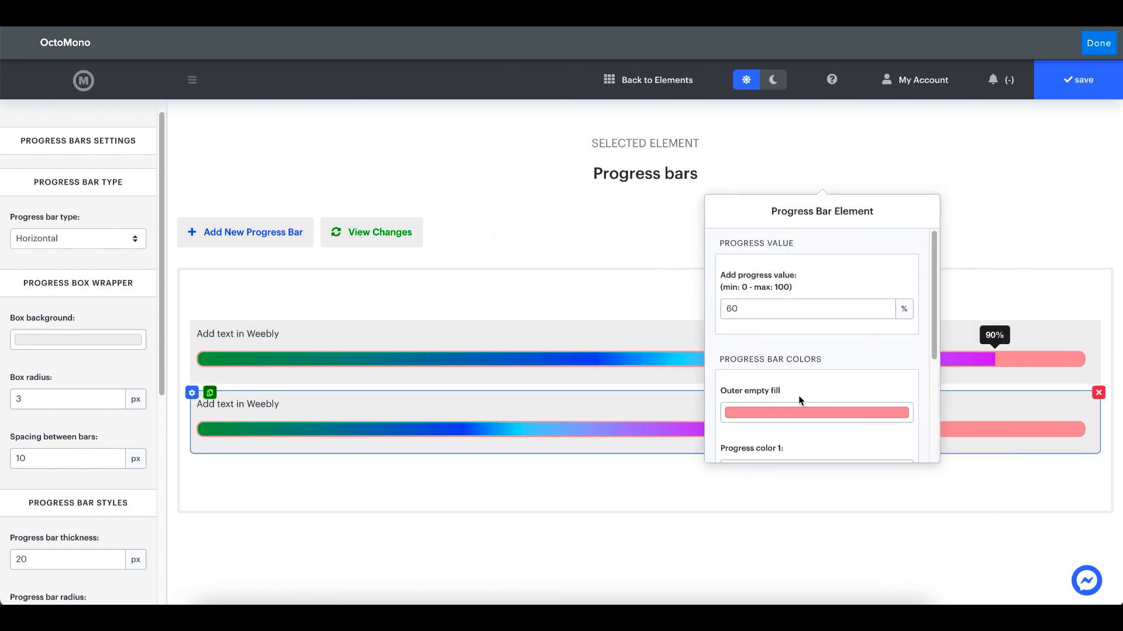
pyautogui.click(634, 256)
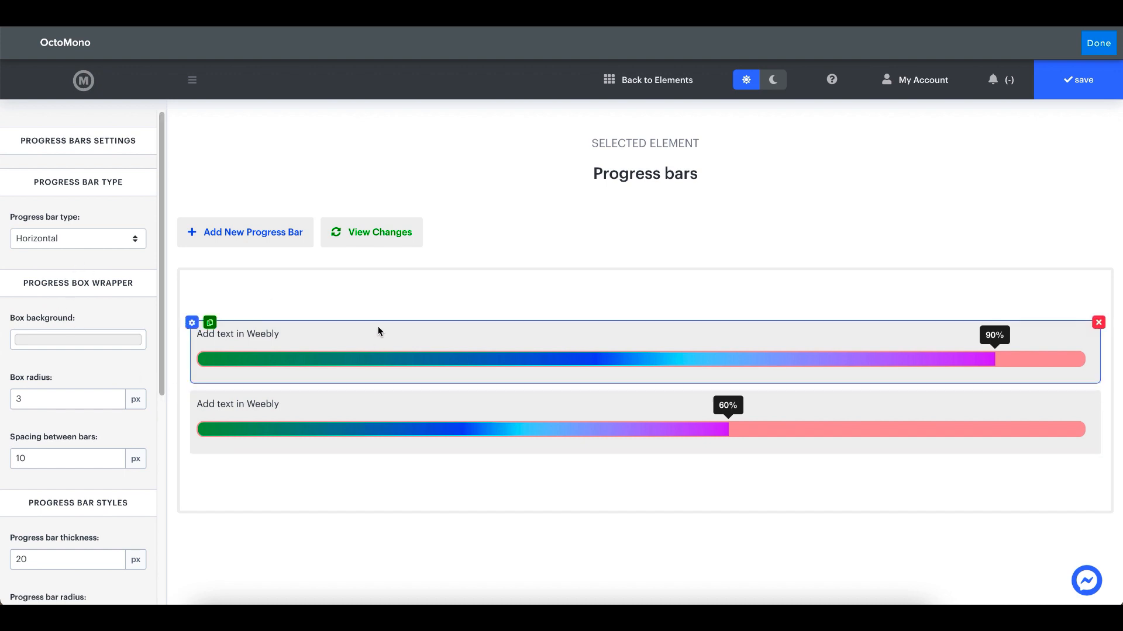
# Try the Circle progress bar type and return the type to Horizontal
pyautogui.click(86, 241)
pyautogui.click(75, 257)
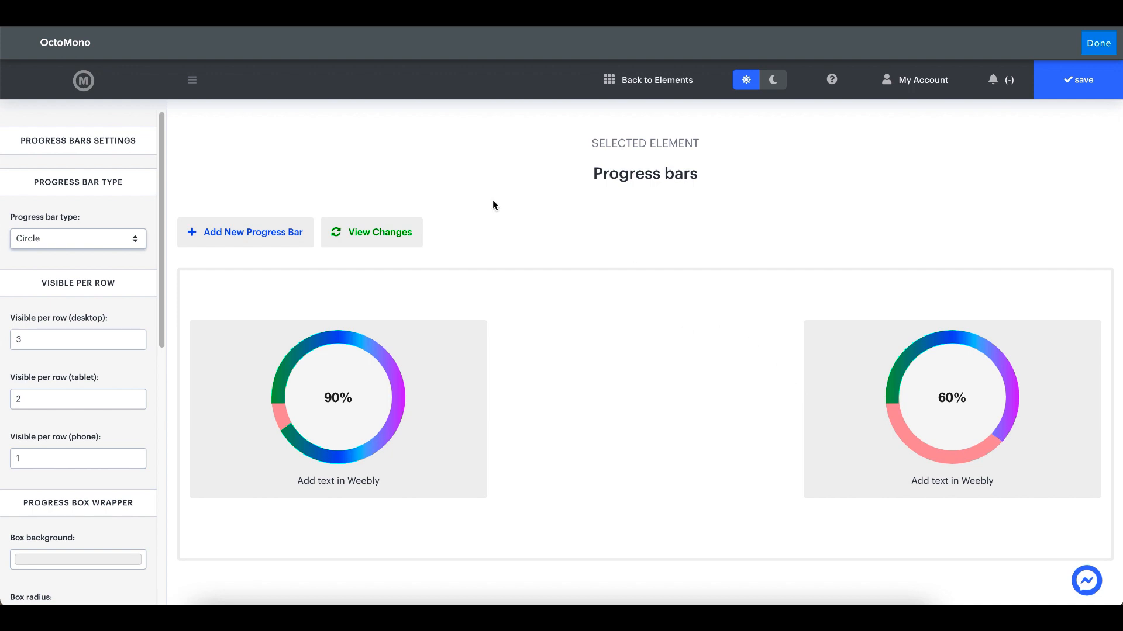
pyautogui.scroll(-1, 74, 304)
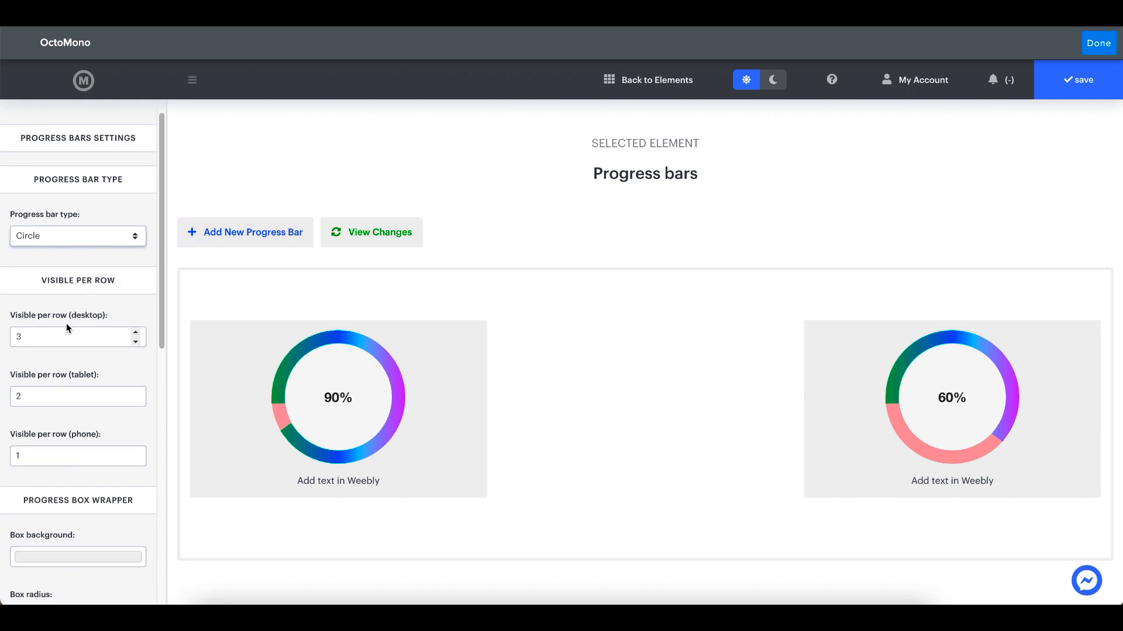
pyautogui.click(71, 240)
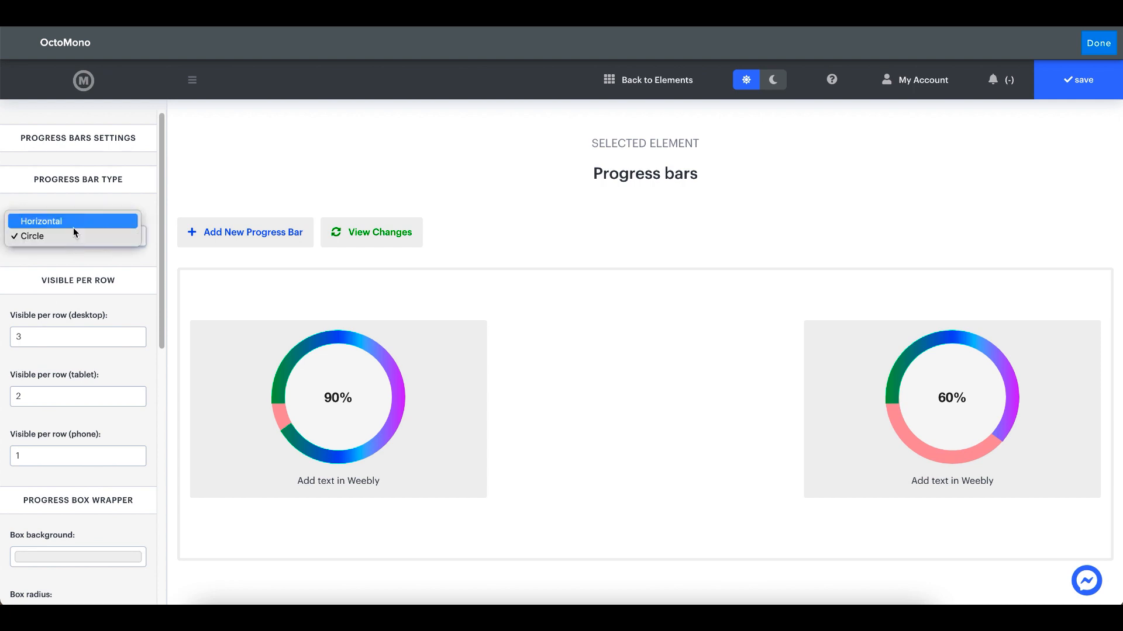
pyautogui.click(72, 227)
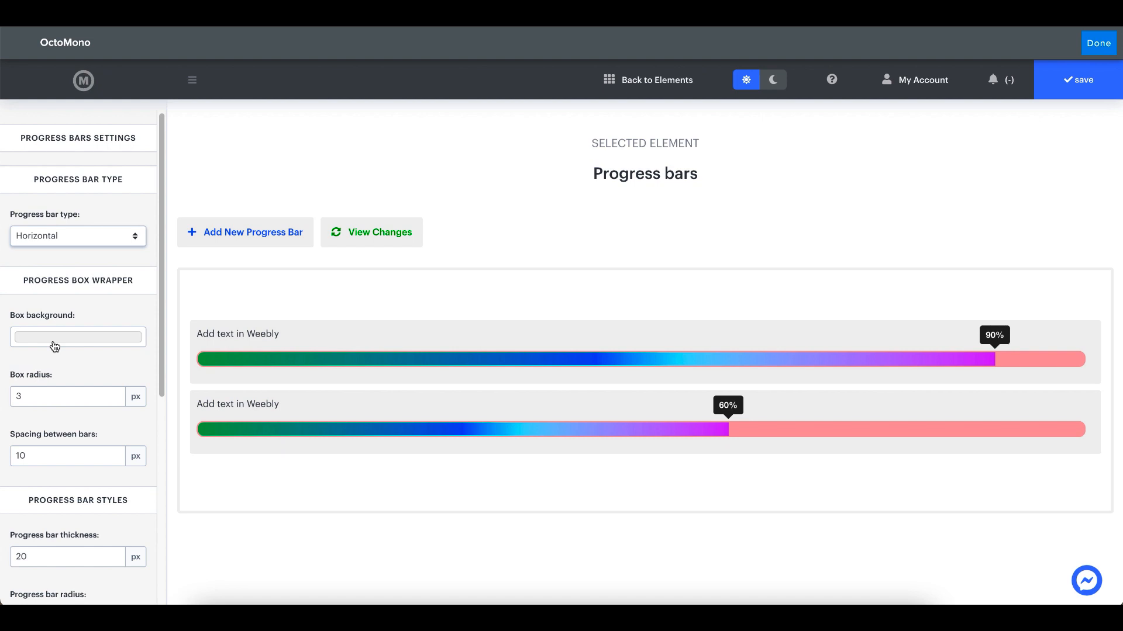
# Change the box background to a warm light gray, #E6E1E1, and check it in the dark and light previews
pyautogui.moveTo(210, 343)
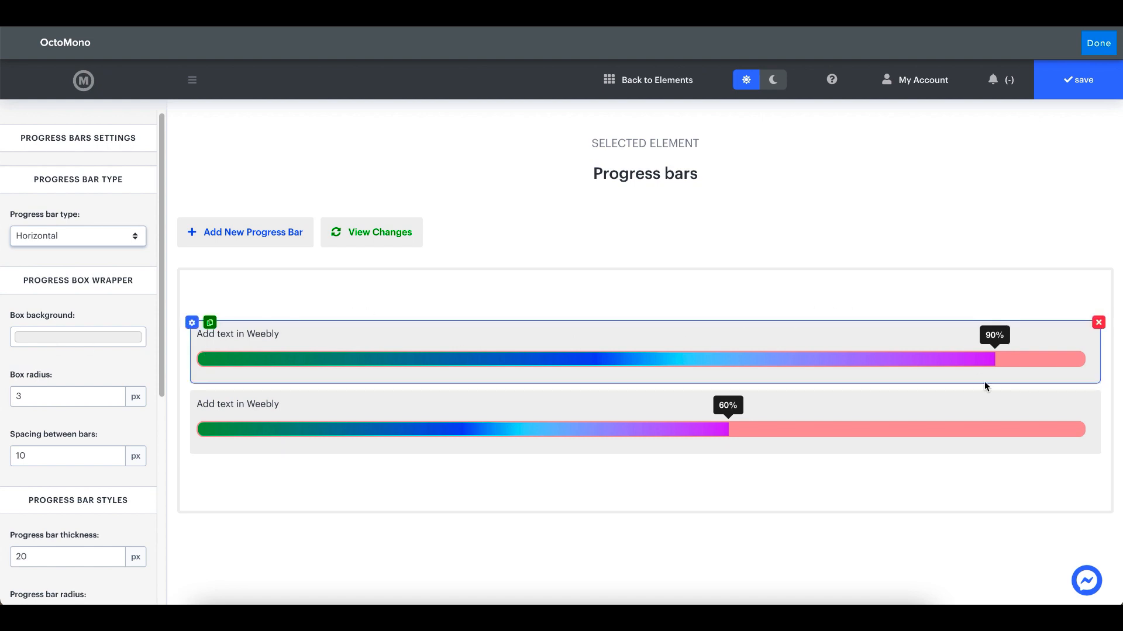
pyautogui.click(77, 338)
pyautogui.moveTo(70, 353)
pyautogui.mouseDown()
pyautogui.moveTo(70, 383)
pyautogui.moveTo(42, 391)
pyautogui.moveTo(31, 412)
pyautogui.moveTo(39, 386)
pyautogui.moveTo(123, 369)
pyautogui.moveTo(14, 363)
pyautogui.mouseUp()
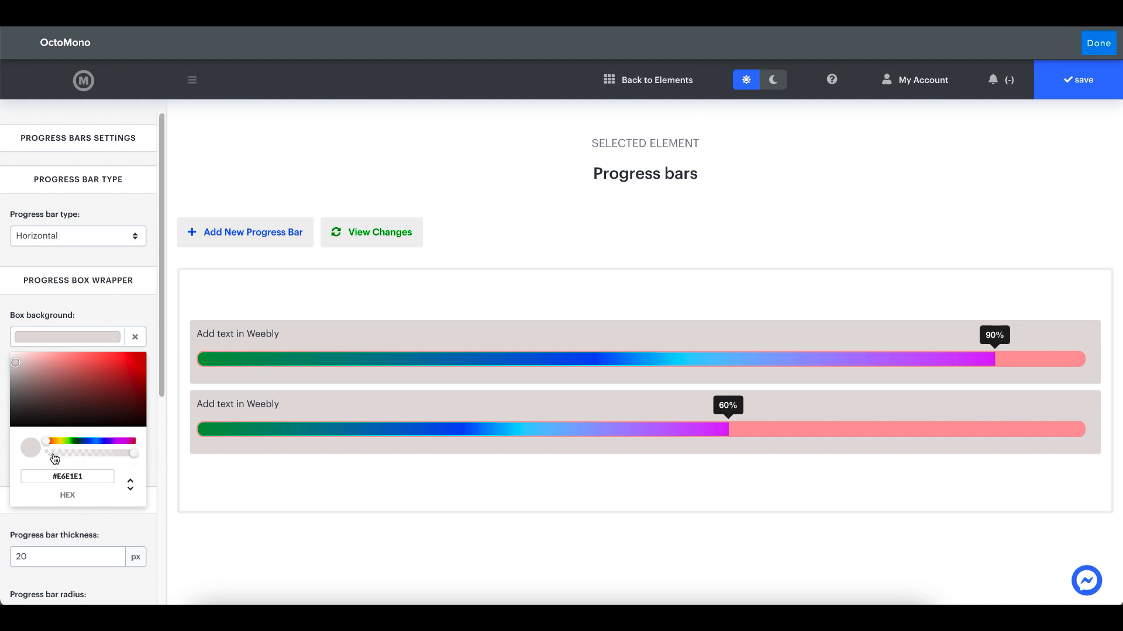
pyautogui.moveTo(132, 455)
pyautogui.mouseDown()
pyautogui.moveTo(31, 460)
pyautogui.moveTo(132, 459)
pyautogui.mouseUp()
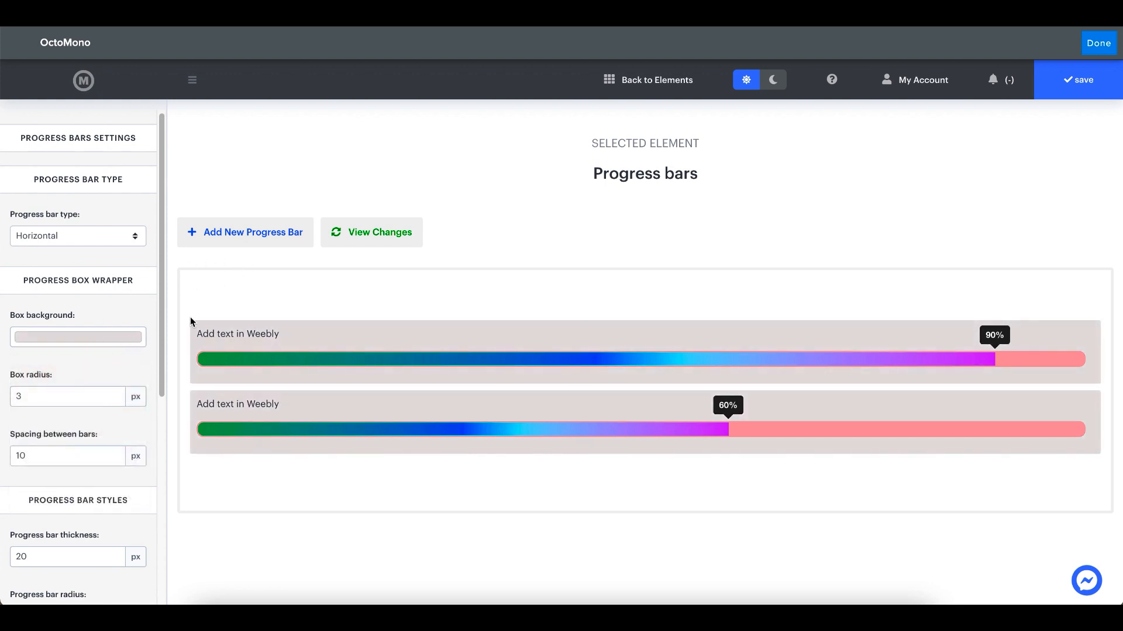
pyautogui.click(773, 85)
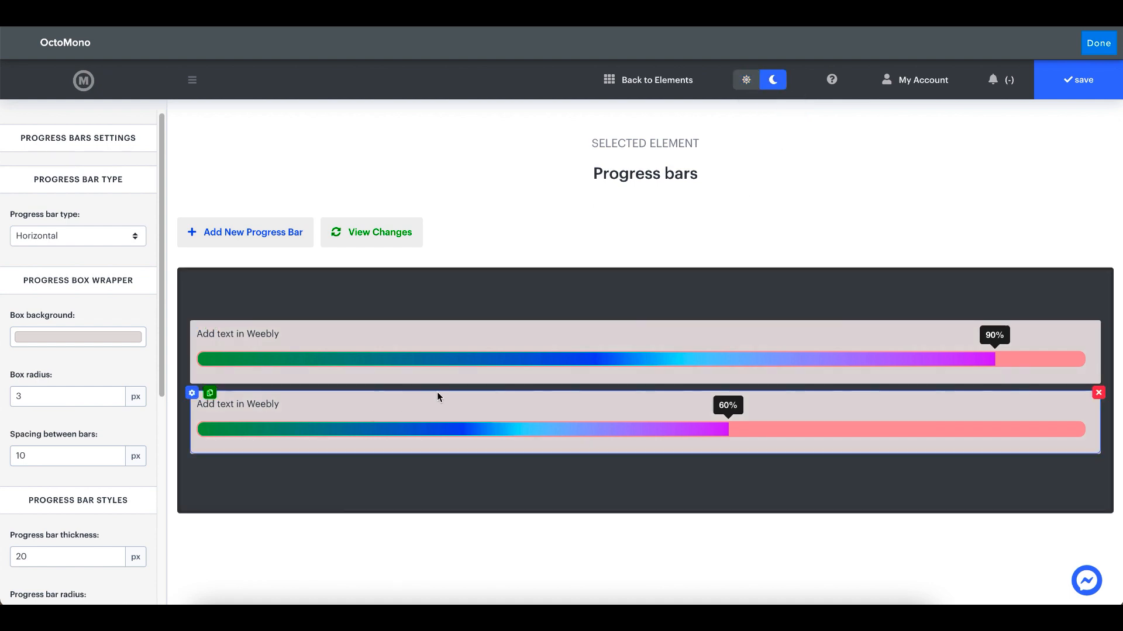
pyautogui.click(746, 81)
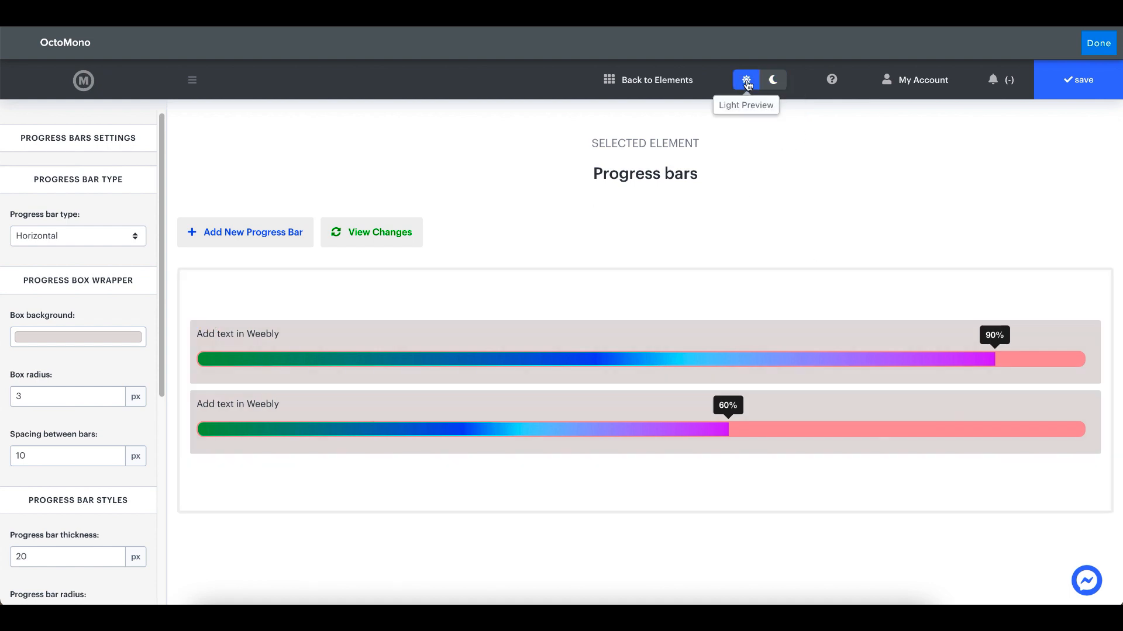
# Try a box radius of 30 px and restore it to 3 px
pyautogui.scroll(-1, 69, 377)
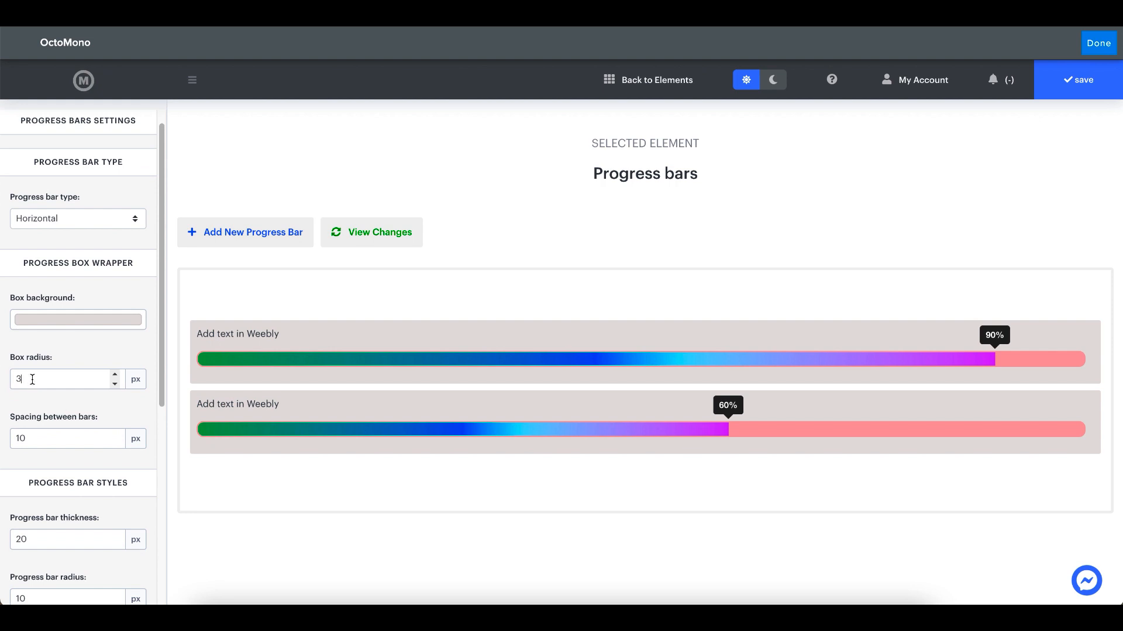
pyautogui.click(33, 380)
pyautogui.write('0')
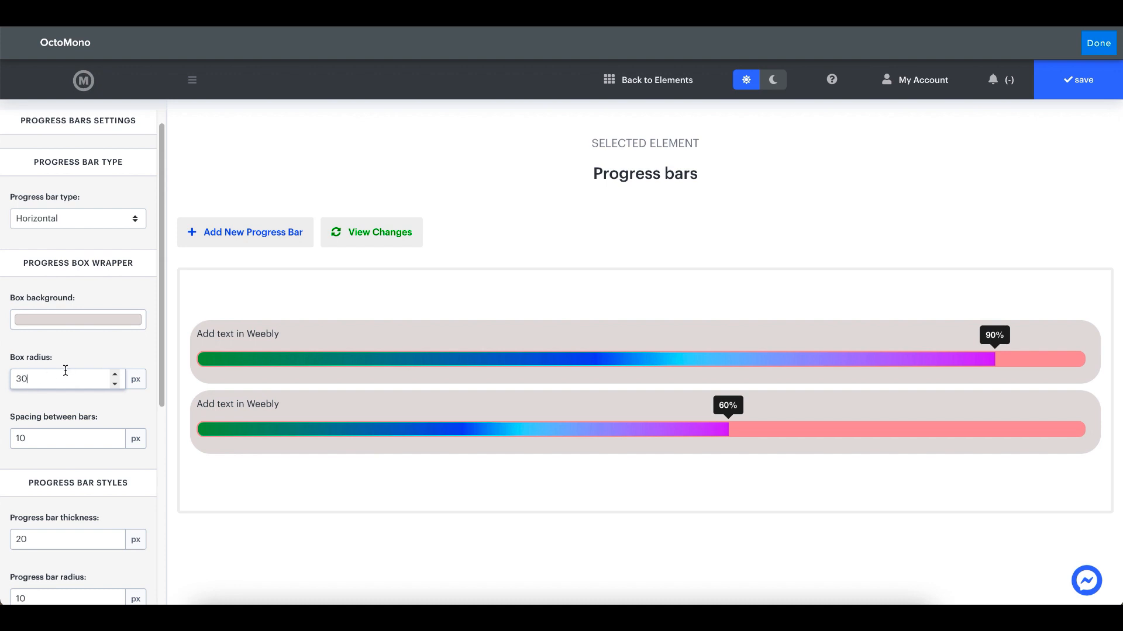
pyautogui.press('BackSpace')
# Try 0 px spacing between the bars and restore the spacing to 10 px
pyautogui.click(44, 432)
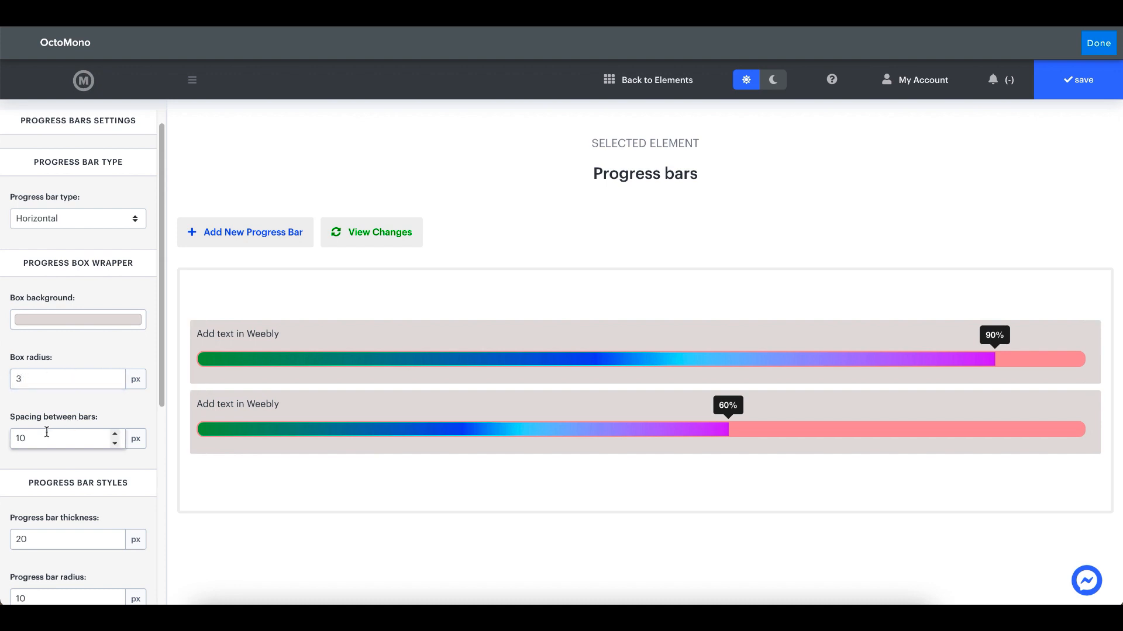
pyautogui.write('0')
pyautogui.press('BackSpace')
pyautogui.press('BackSpace')
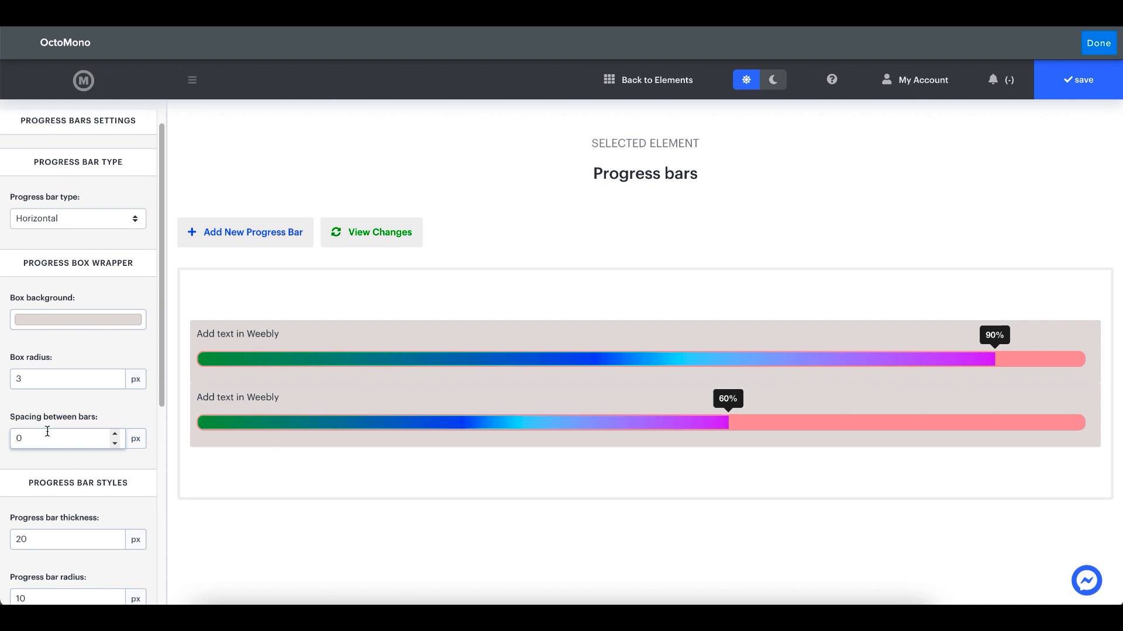
pyautogui.write('1')
# Try progress bar thicknesses of 3 px and 2 px
pyautogui.scroll(-3, 58, 425)
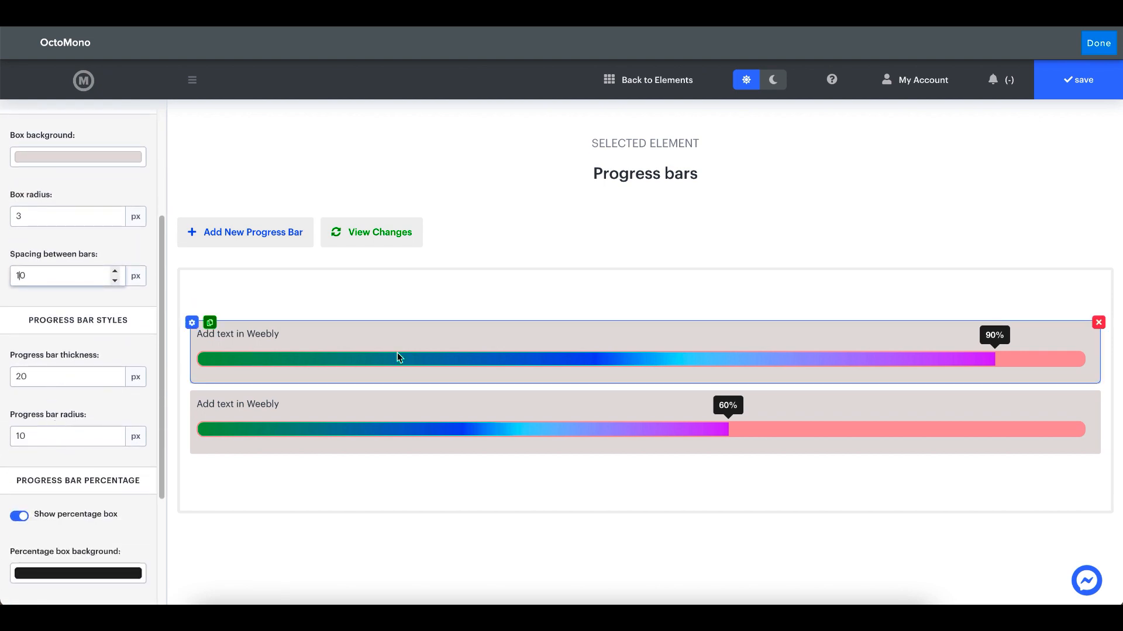
pyautogui.click(80, 370)
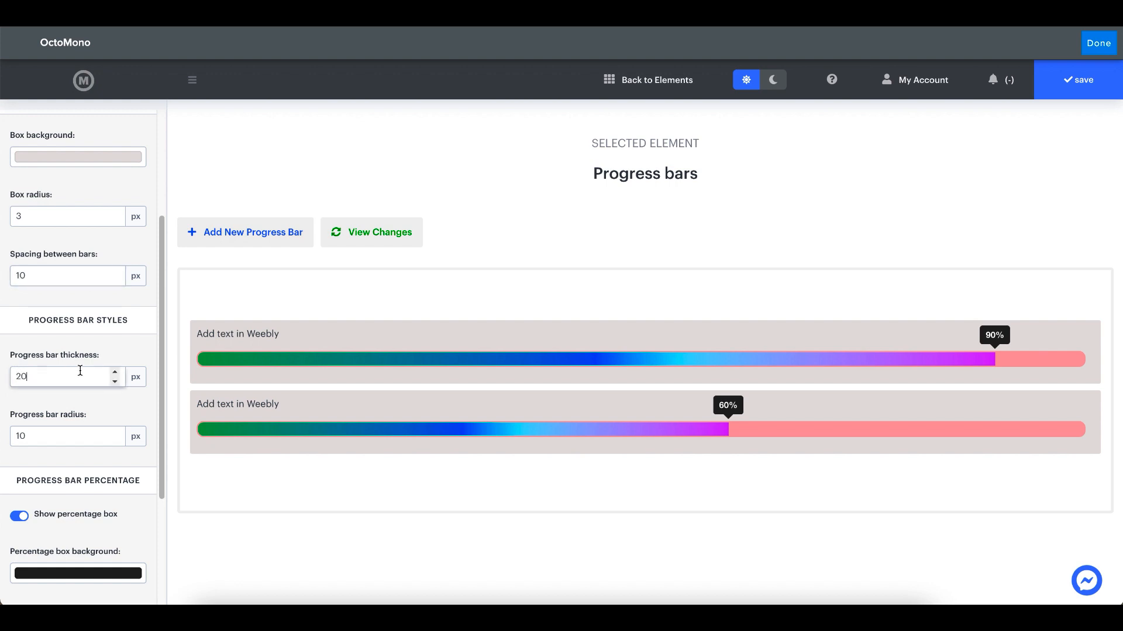
pyautogui.press('BackSpace')
pyautogui.press('BackSpace')
pyautogui.write('3')
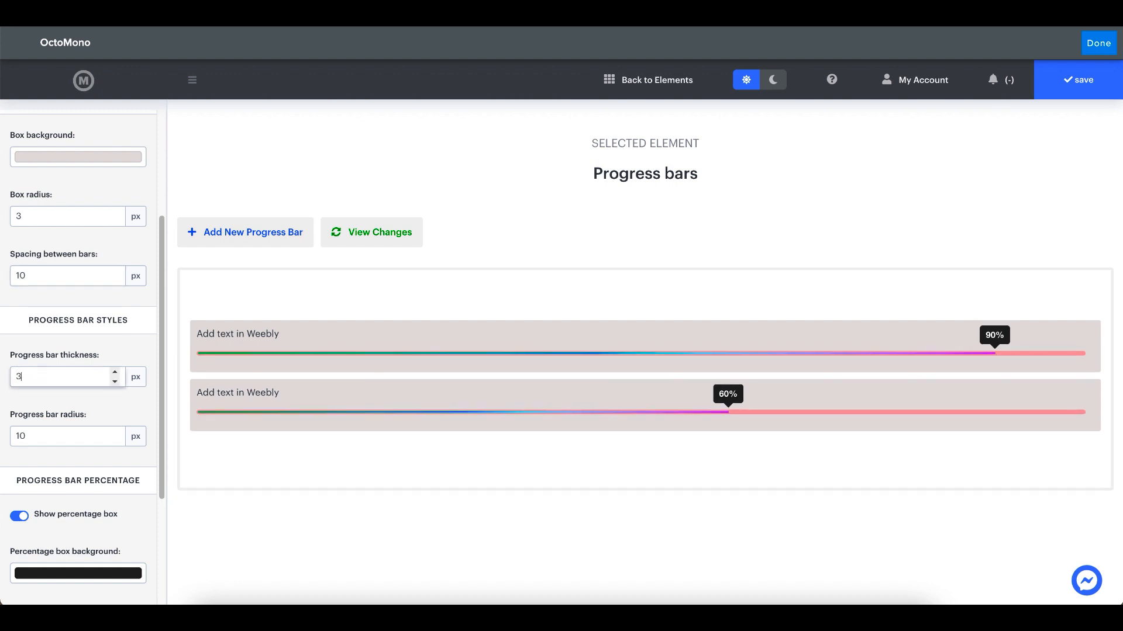
pyautogui.press('BackSpace')
pyautogui.write('2')
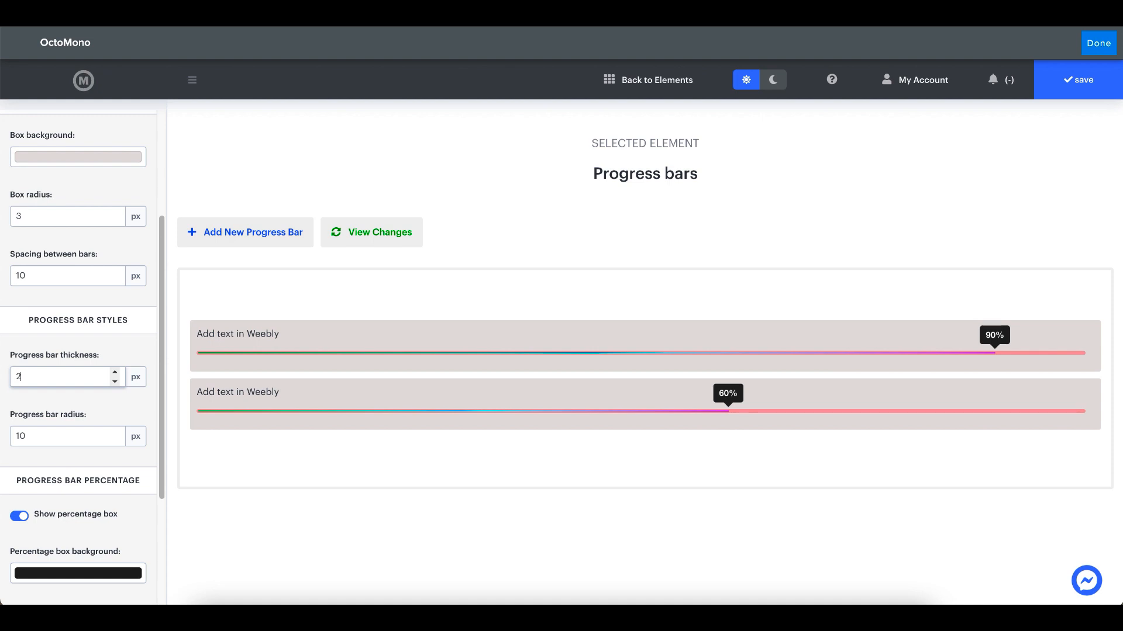
# Increase the progress bar thickness gradually to 10 px, and set it to 50 px
pyautogui.press('Up')
pyautogui.press('Up')
pyautogui.press('Up')
pyautogui.press('Up')
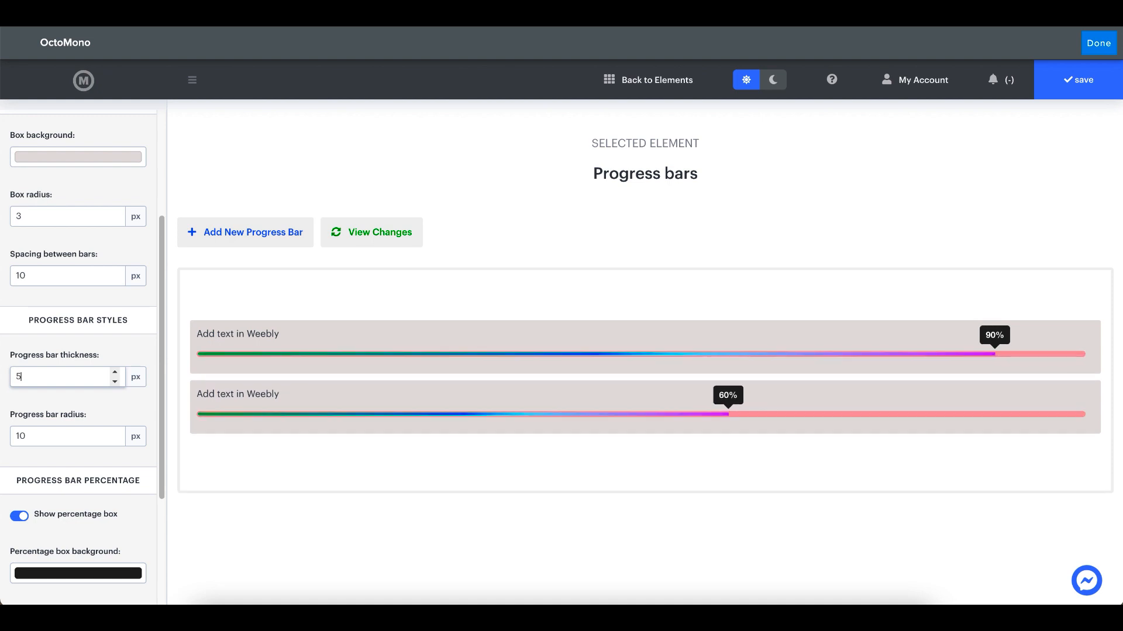
pyautogui.press('Up')
pyautogui.press('Up')
pyautogui.press('Up')
pyautogui.press('Up')
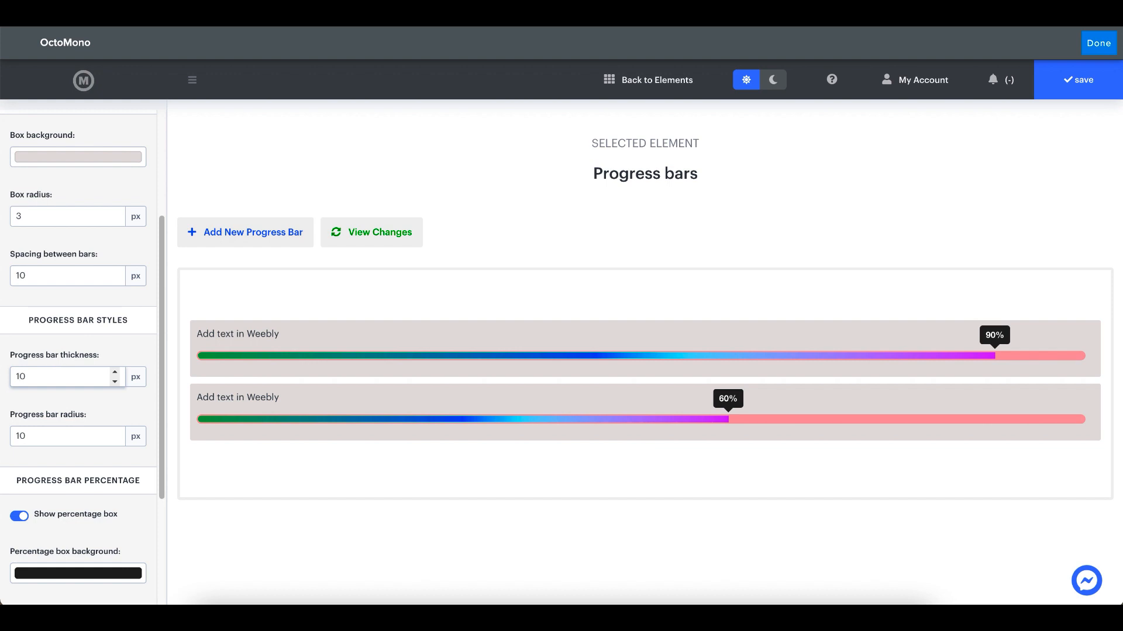
pyautogui.press('BackSpace')
pyautogui.write('5')
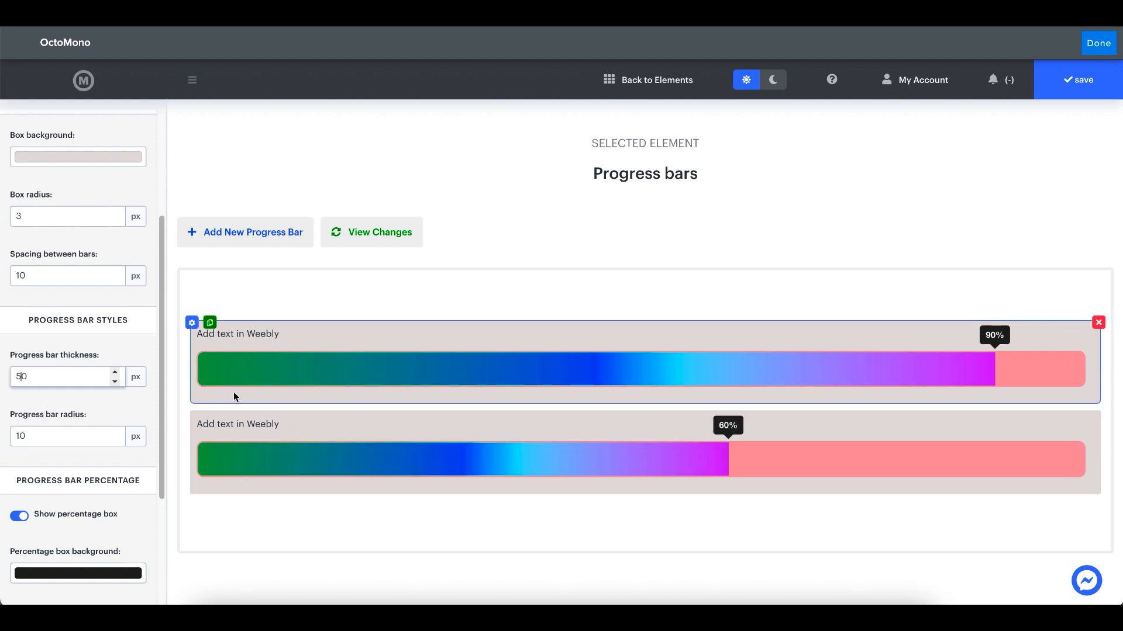
# Set the progress bar radius to 100 px
pyautogui.click(57, 433)
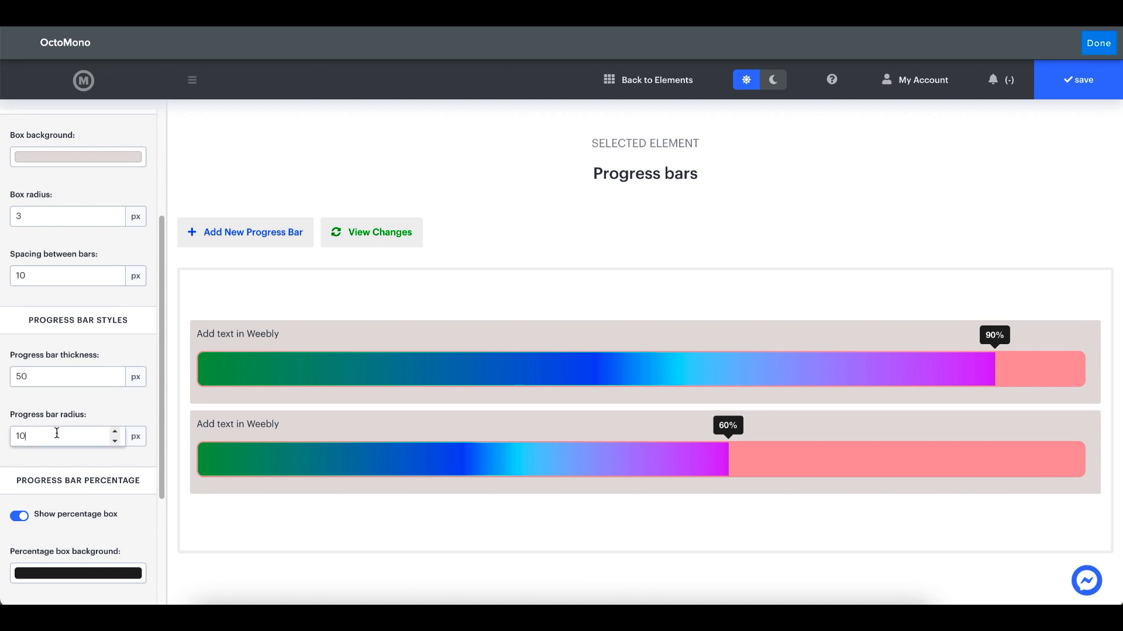
pyautogui.write('0')
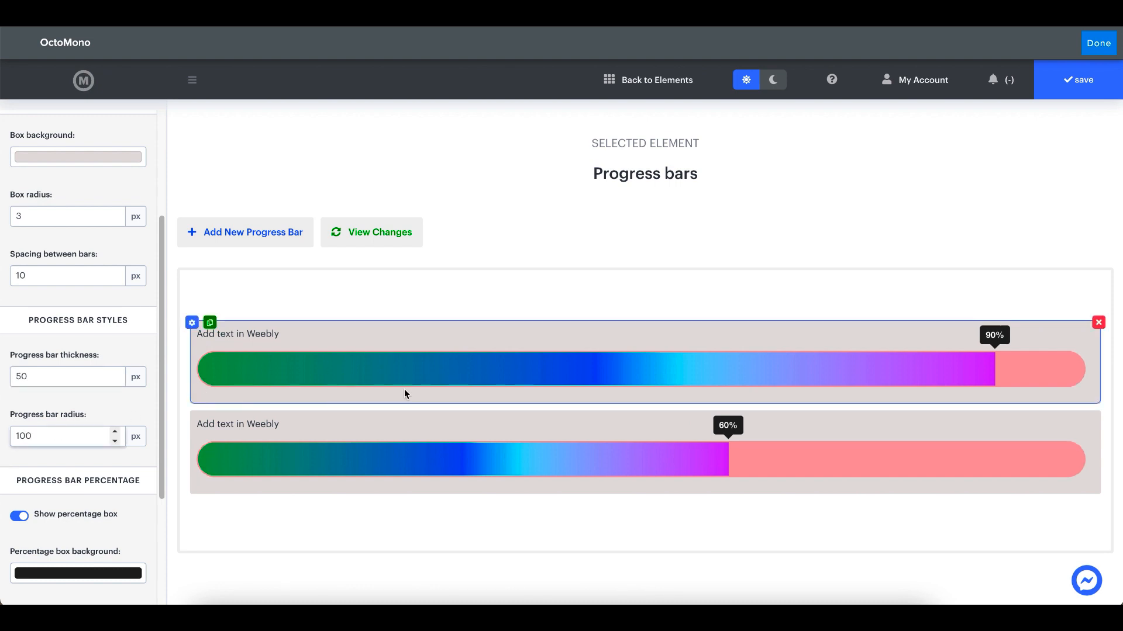
pyautogui.click(25, 435)
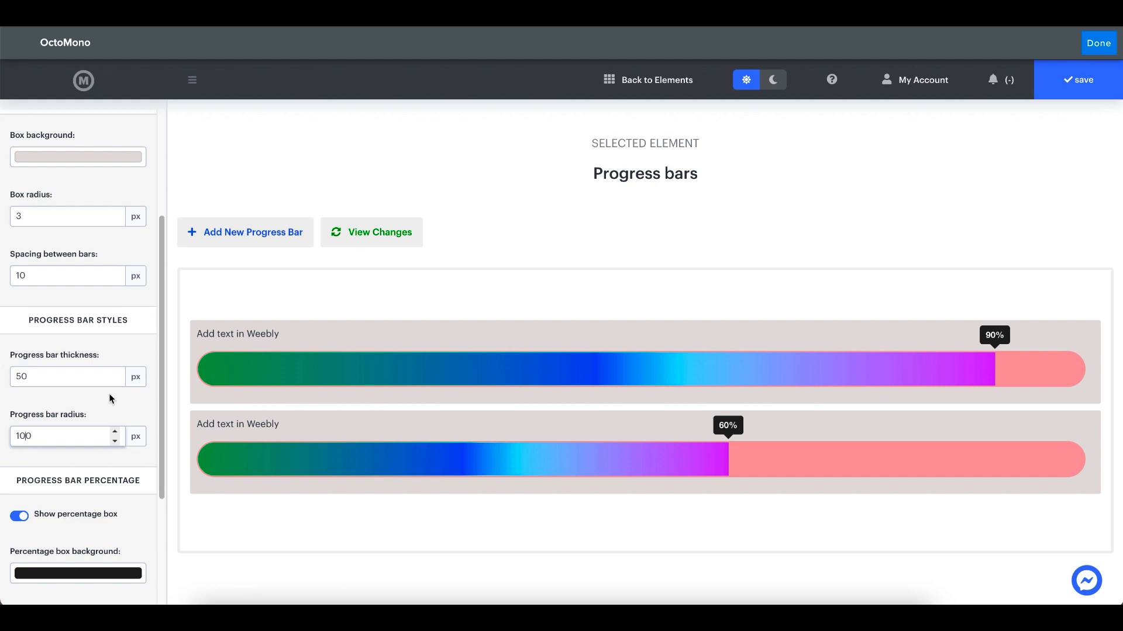
# Set the progress bar radius to 10 px and the progress bar thickness to 5 px
pyautogui.press('BackSpace')
pyautogui.press('BackSpace')
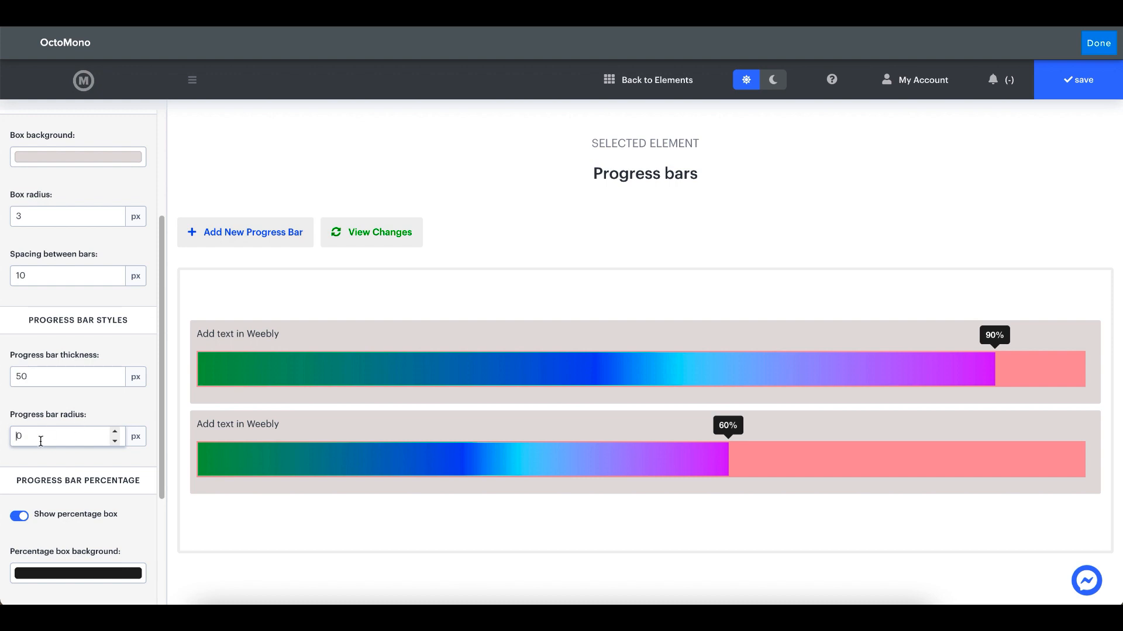
pyautogui.write('1')
pyautogui.click(40, 376)
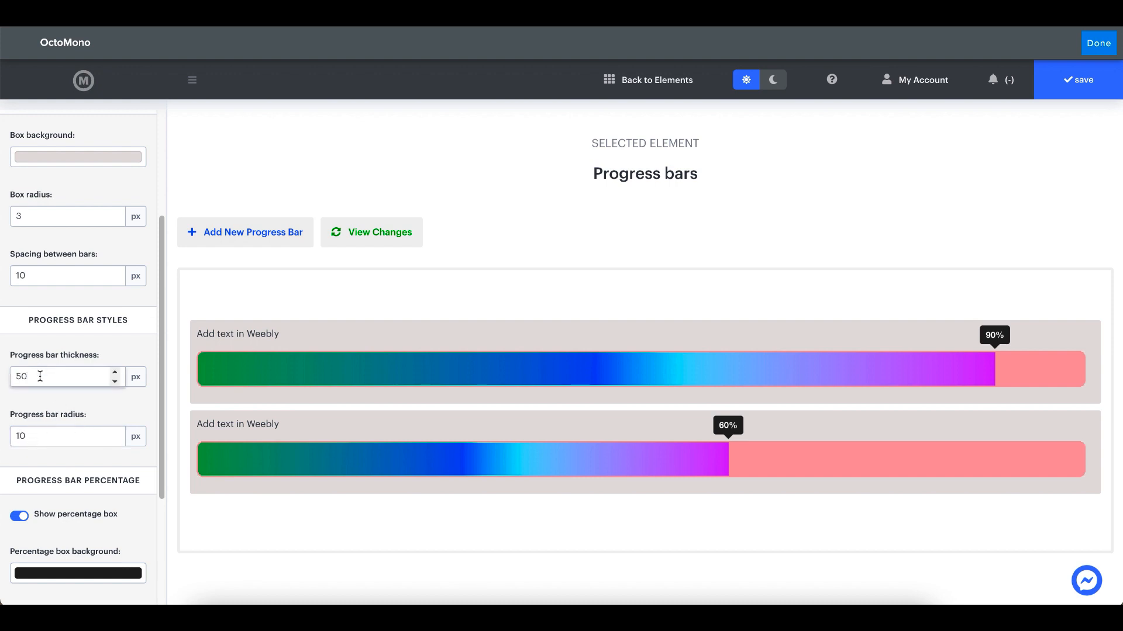
pyautogui.press('BackSpace')
# Try hiding the percentage boxes above the bars, and show them again
pyautogui.scroll(-3, 94, 383)
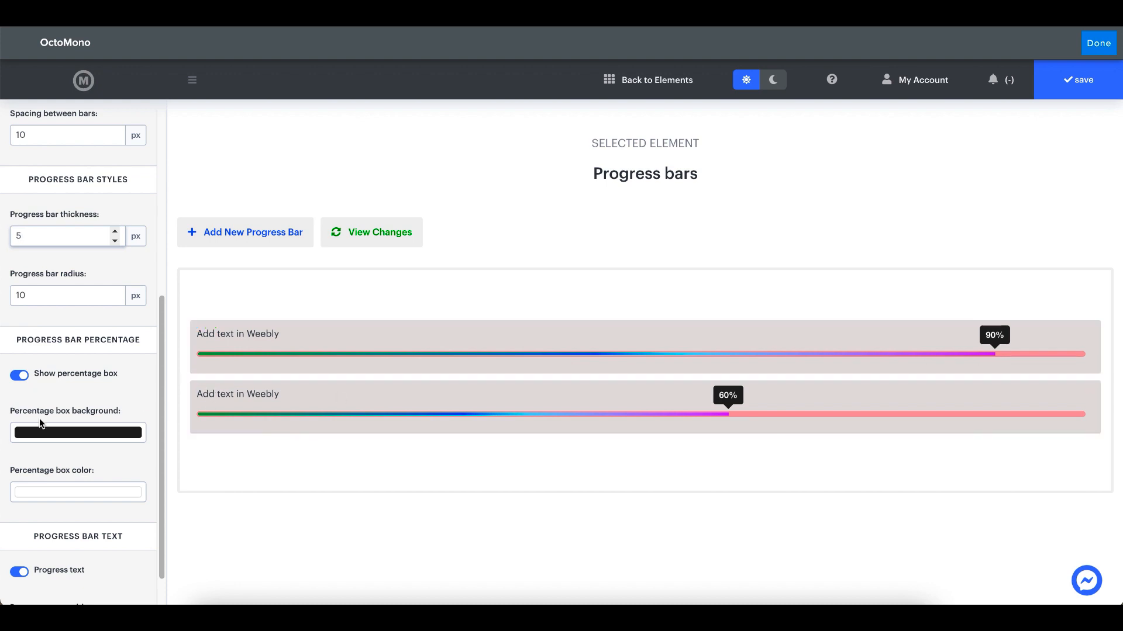
pyautogui.click(23, 375)
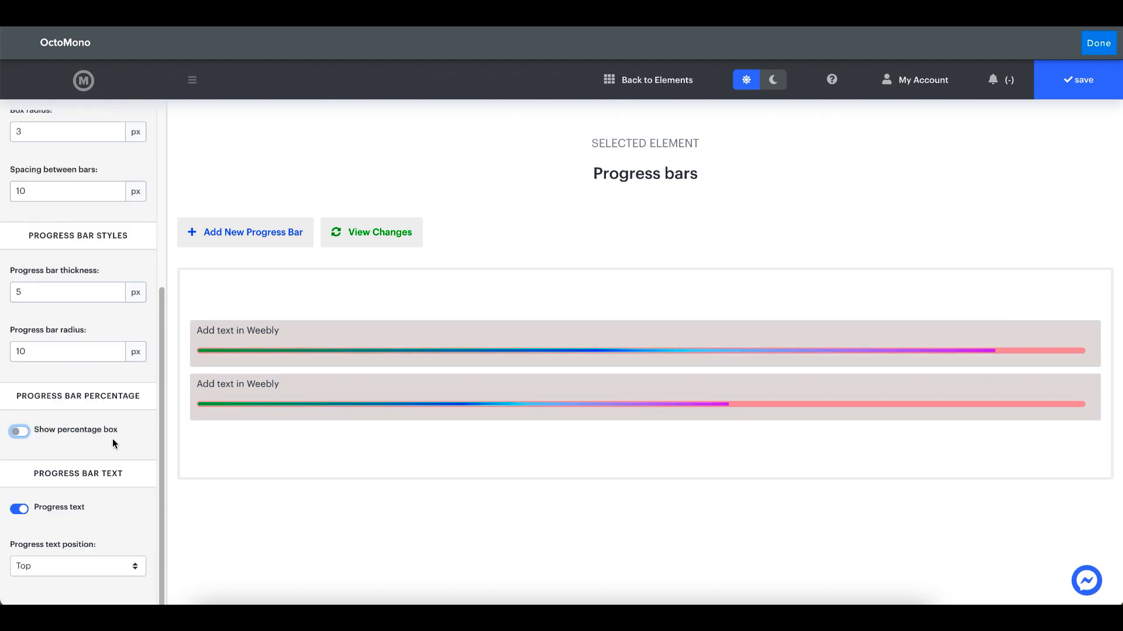
pyautogui.click(74, 431)
# Change the percentage box background to red (#C92E2E)
pyautogui.scroll(-1, 45, 449)
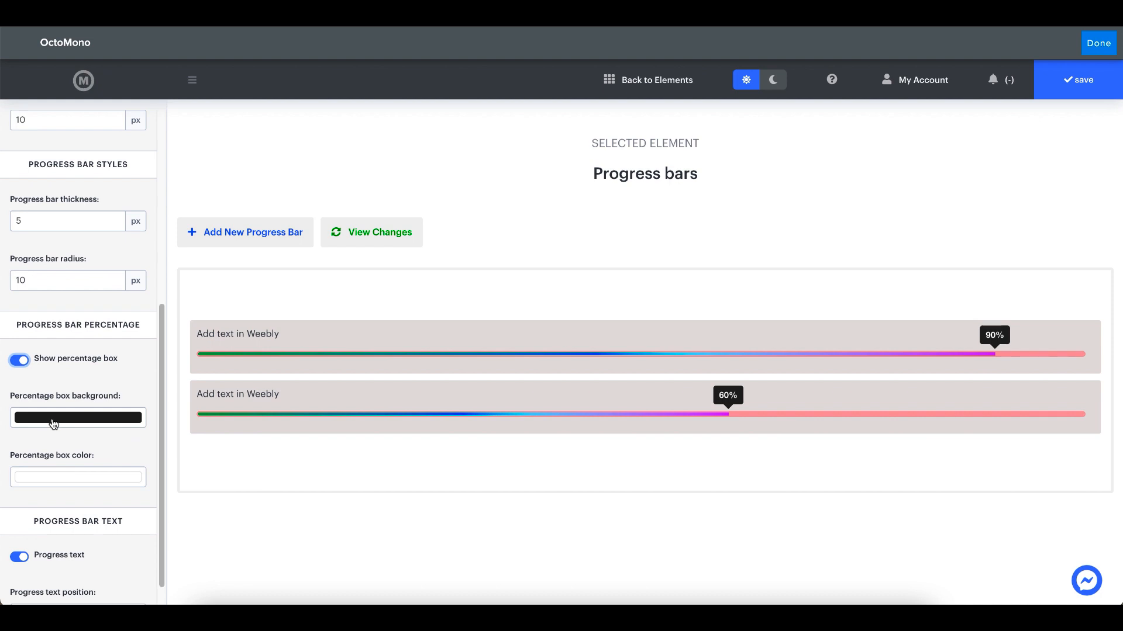
pyautogui.click(54, 423)
pyautogui.click(118, 452)
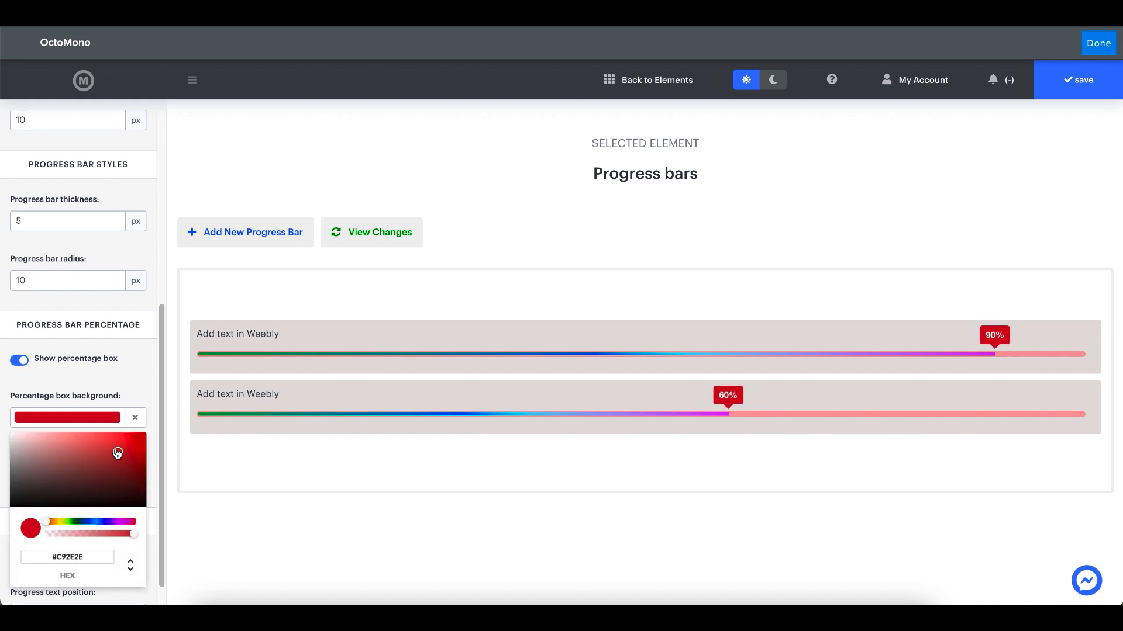
pyautogui.click(82, 445)
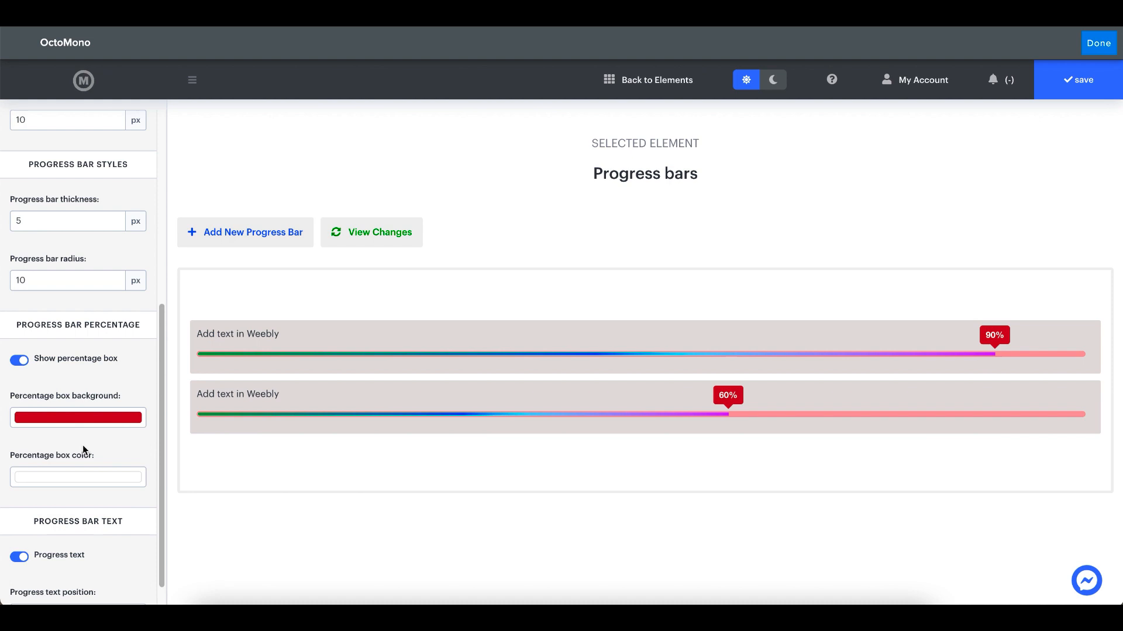
# Change the percentage box text color to a light greyish pink (#D1C1C1)
pyautogui.click(53, 484)
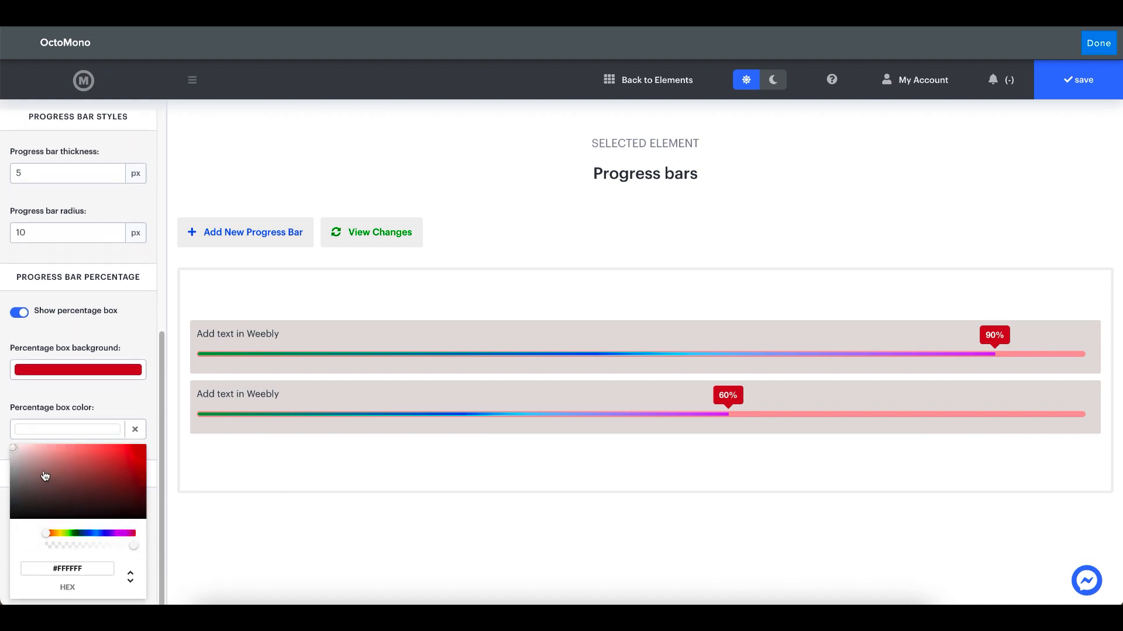
pyautogui.click(68, 462)
pyautogui.moveTo(76, 462)
pyautogui.mouseDown()
pyautogui.moveTo(123, 462)
pyautogui.moveTo(43, 469)
pyautogui.moveTo(38, 491)
pyautogui.moveTo(20, 463)
pyautogui.mouseUp()
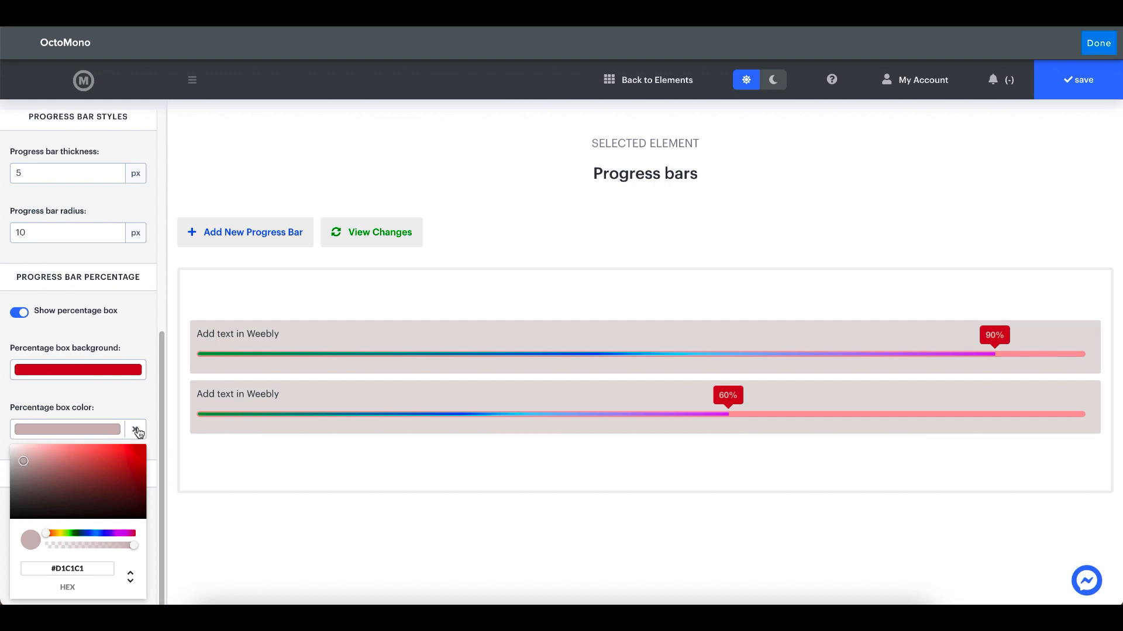
pyautogui.click(118, 401)
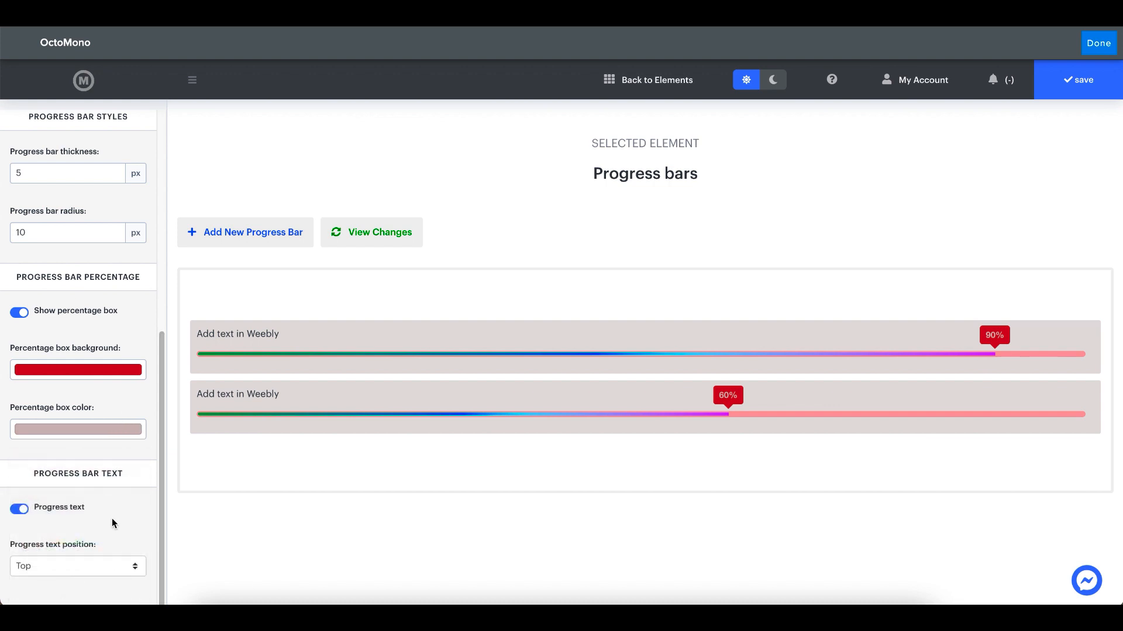
# Try turning off the progress text, and turn it back on
pyautogui.moveTo(212, 403)
pyautogui.click(47, 508)
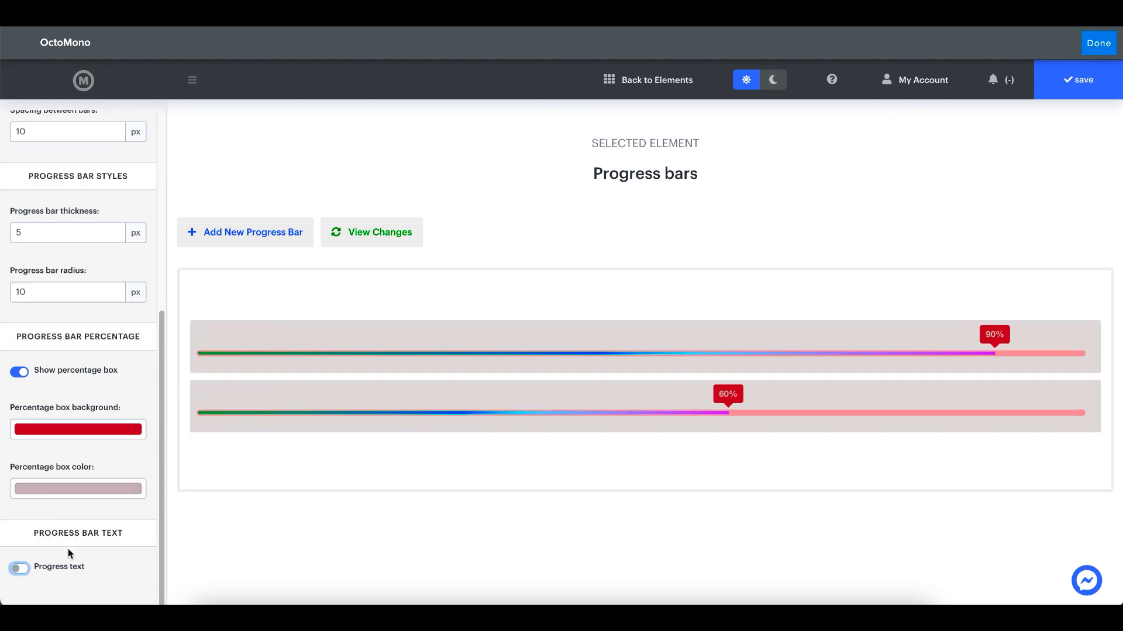
pyautogui.click(68, 573)
# Try the progress text in the Right, Bottom and Left positions
pyautogui.scroll(-1, 68, 543)
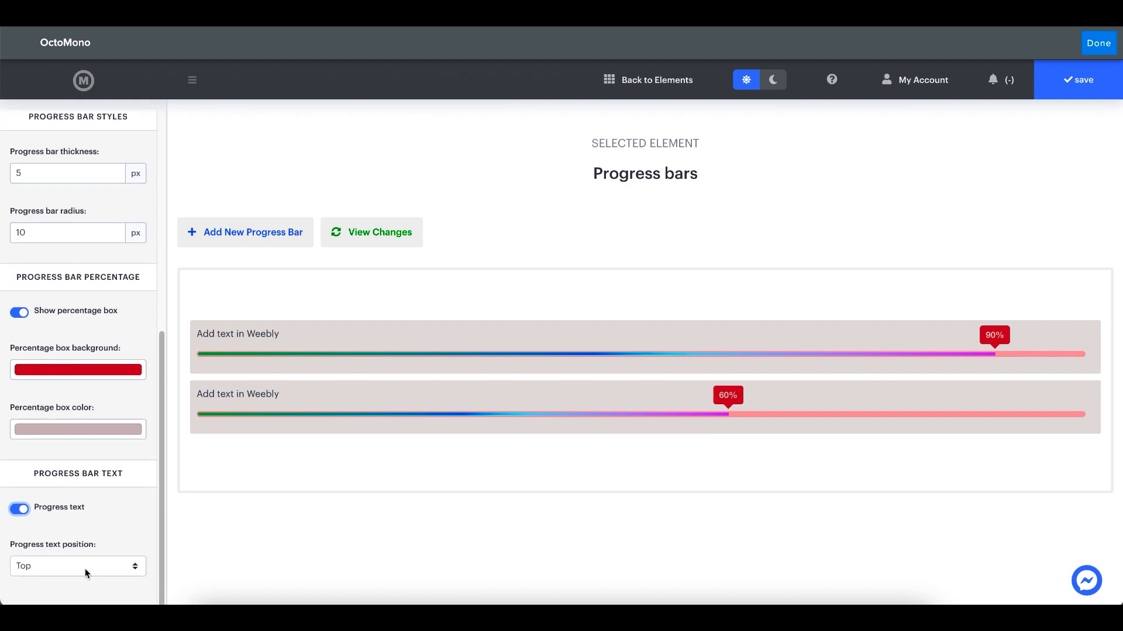
pyautogui.click(83, 565)
pyautogui.click(82, 516)
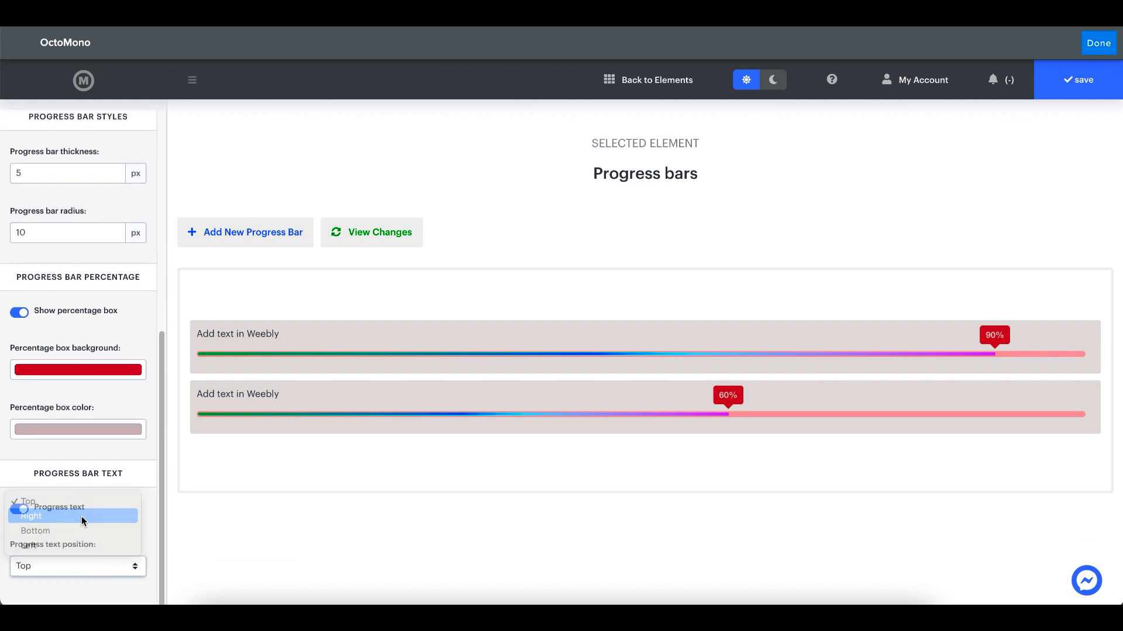
pyautogui.click(88, 564)
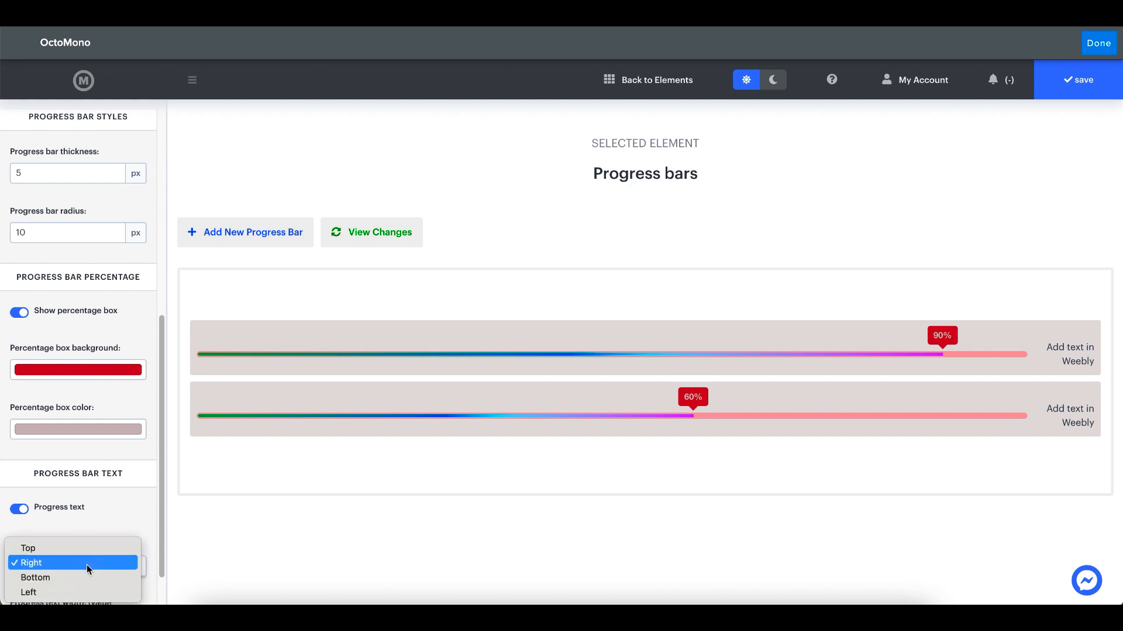
pyautogui.click(85, 577)
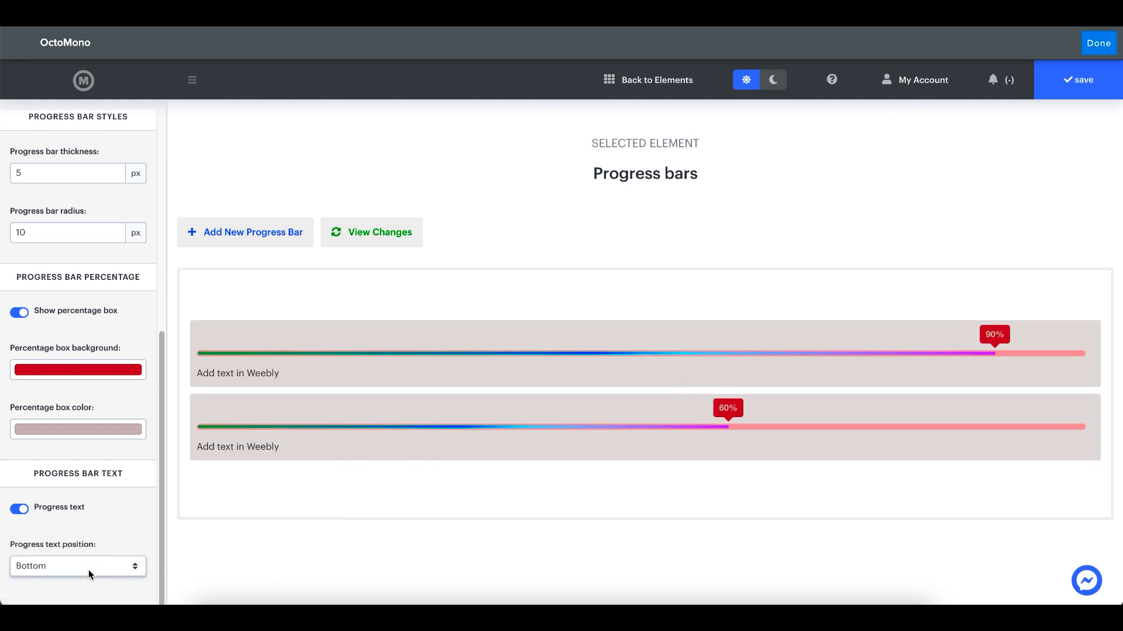
pyautogui.click(89, 569)
pyautogui.click(86, 578)
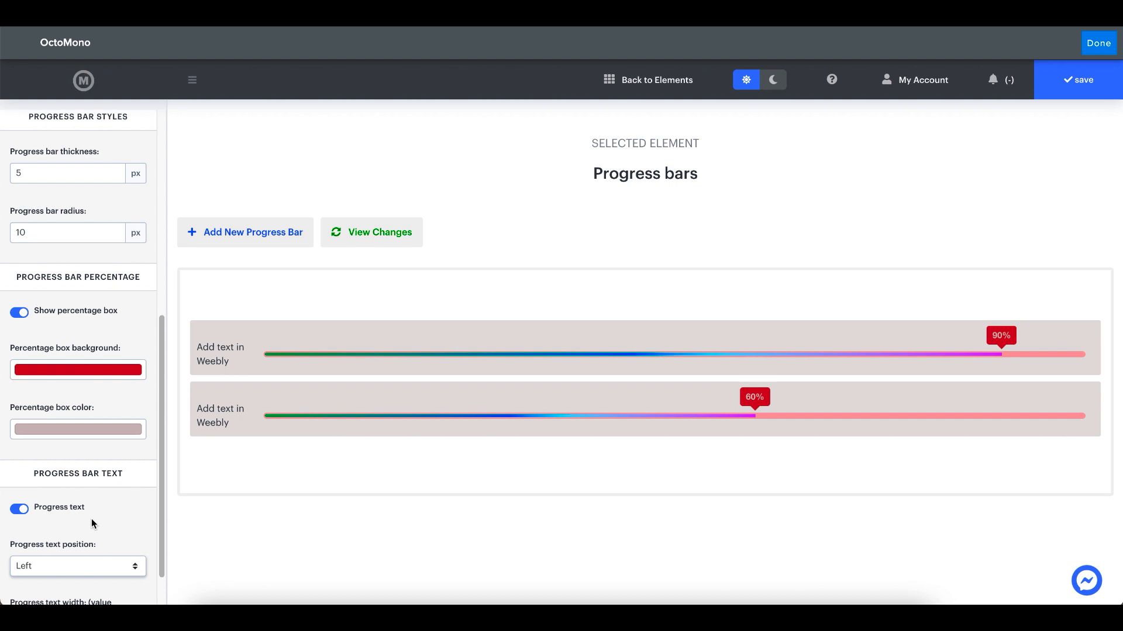
# Inspect the progress text width setting and return the progress text position to Top
pyautogui.scroll(-2, 91, 518)
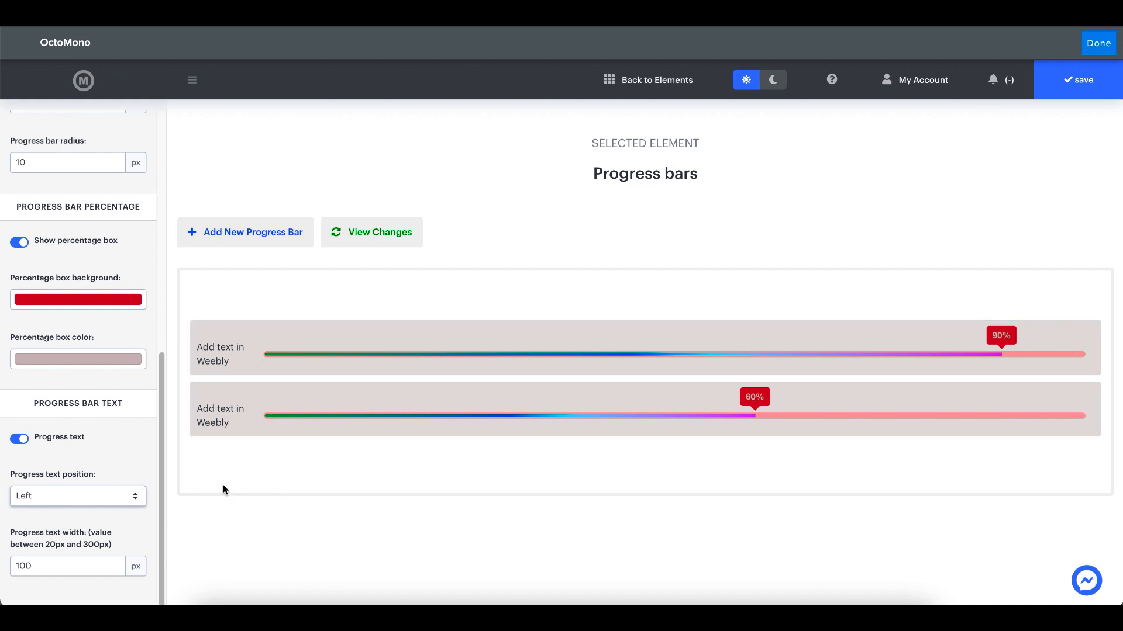
pyautogui.click(47, 566)
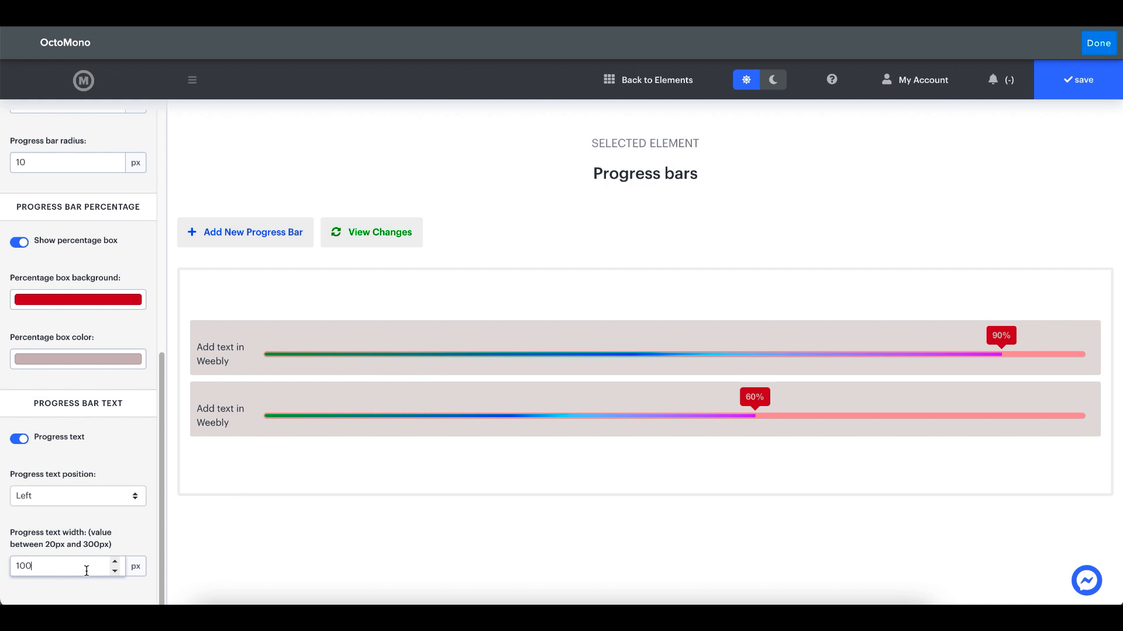
pyautogui.click(65, 495)
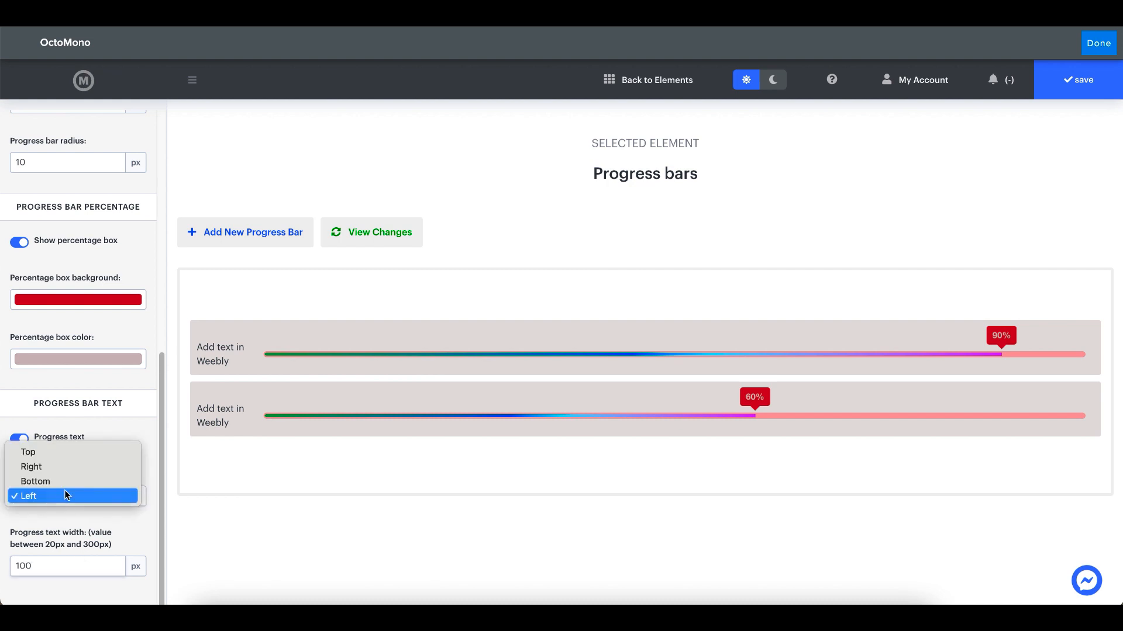
pyautogui.click(62, 447)
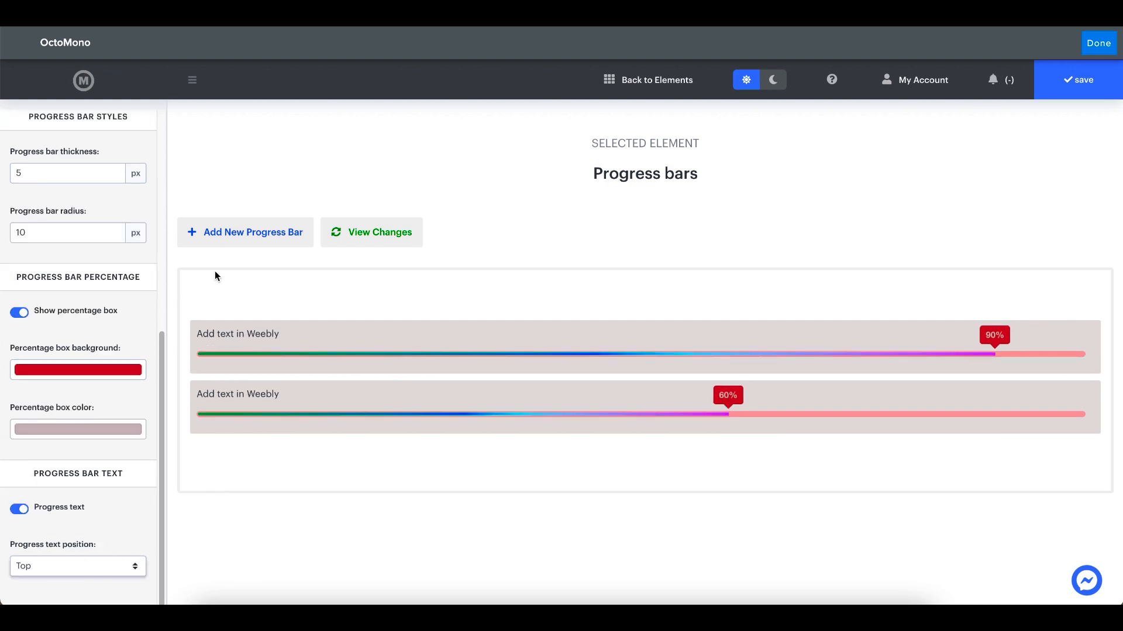
# Change the progress box wrapper's background color to white
pyautogui.scroll(5, 87, 370)
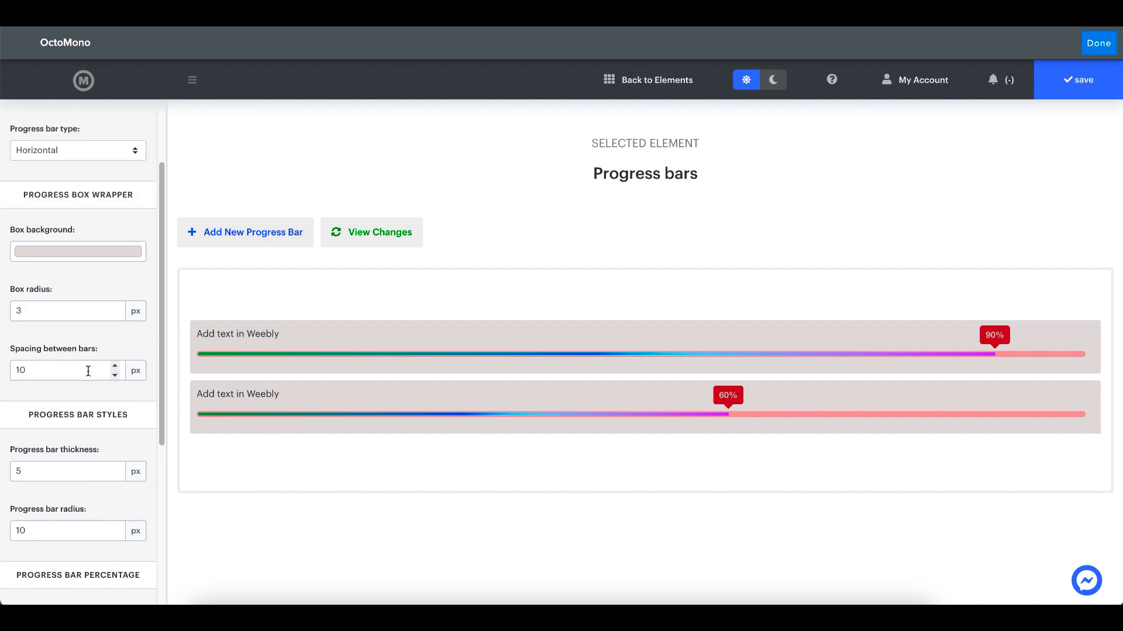
pyautogui.click(53, 253)
pyautogui.click(21, 280)
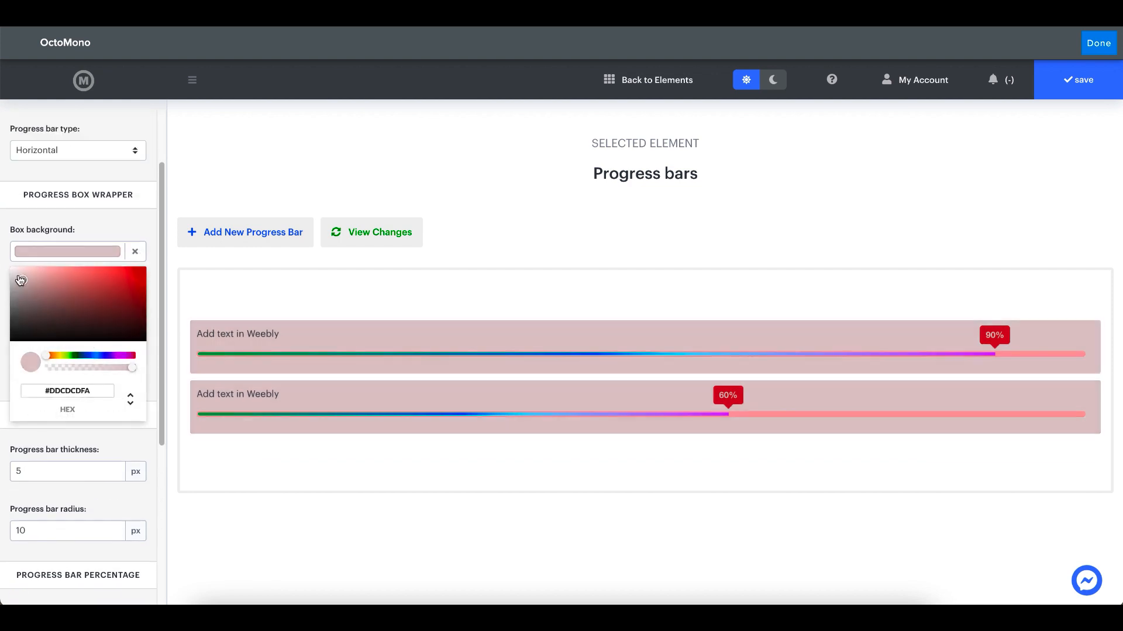
pyautogui.moveTo(20, 280); pyautogui.dragTo(2, 260)
# Change the outer empty fill of the first progress bar (90%) to white
pyautogui.scroll(1, 73, 358)
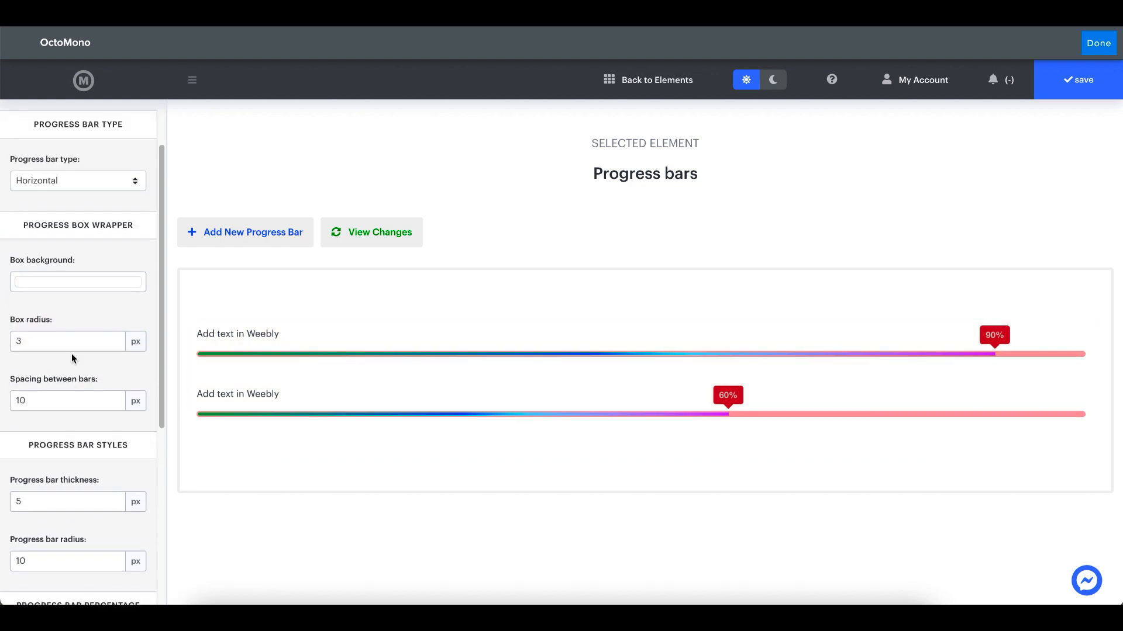
pyautogui.scroll(2, 72, 353)
pyautogui.moveTo(238, 351)
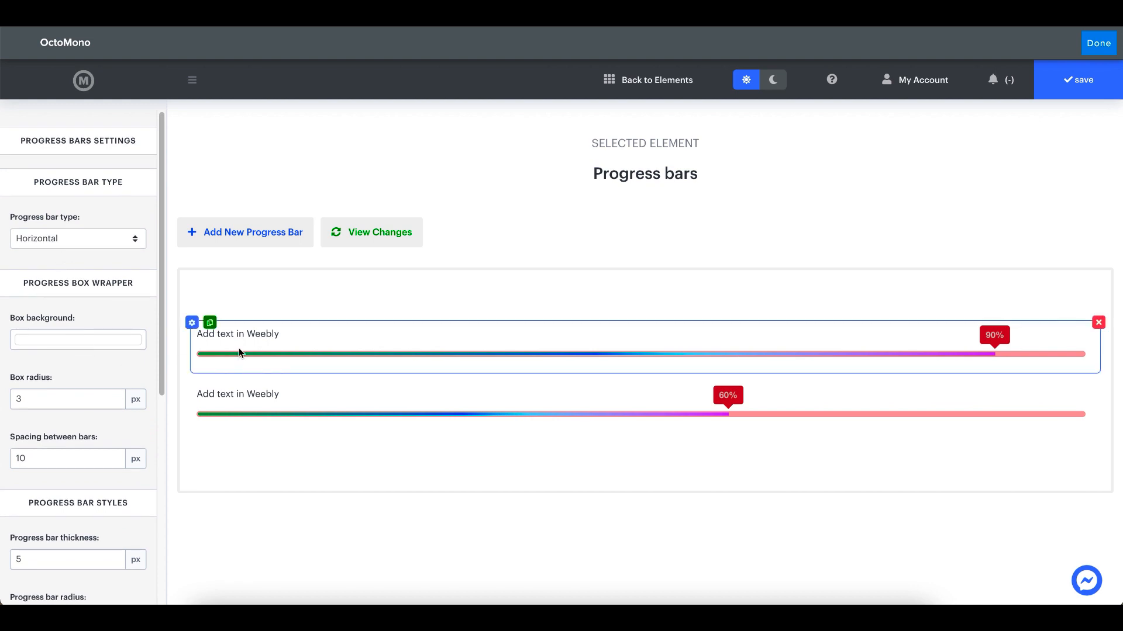
pyautogui.click(192, 323)
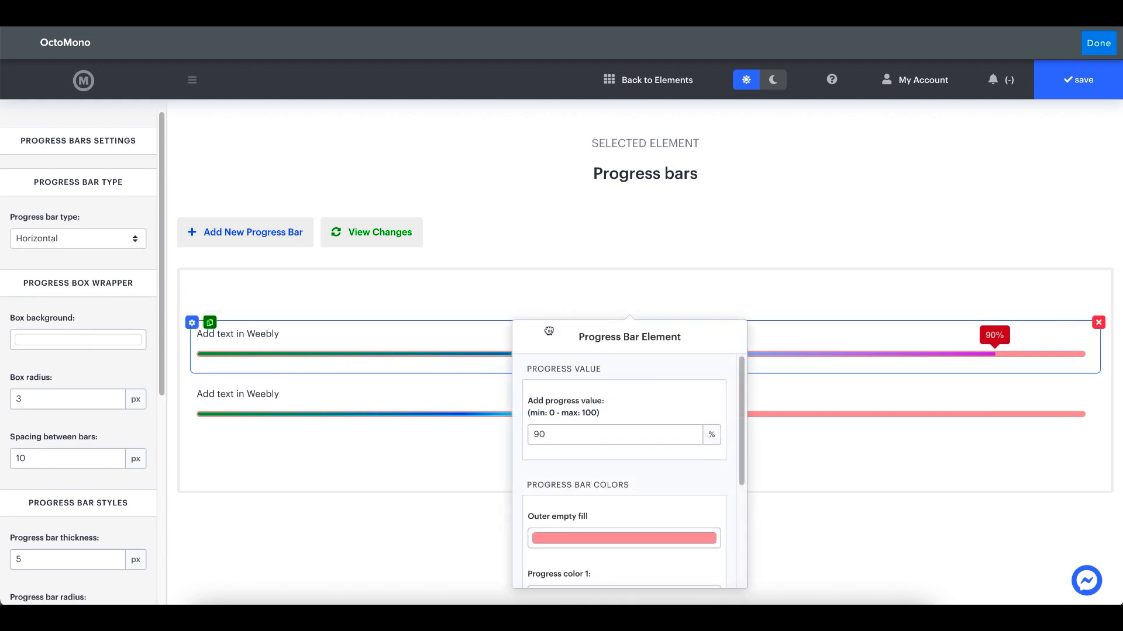
pyautogui.scroll(-2, 590, 398)
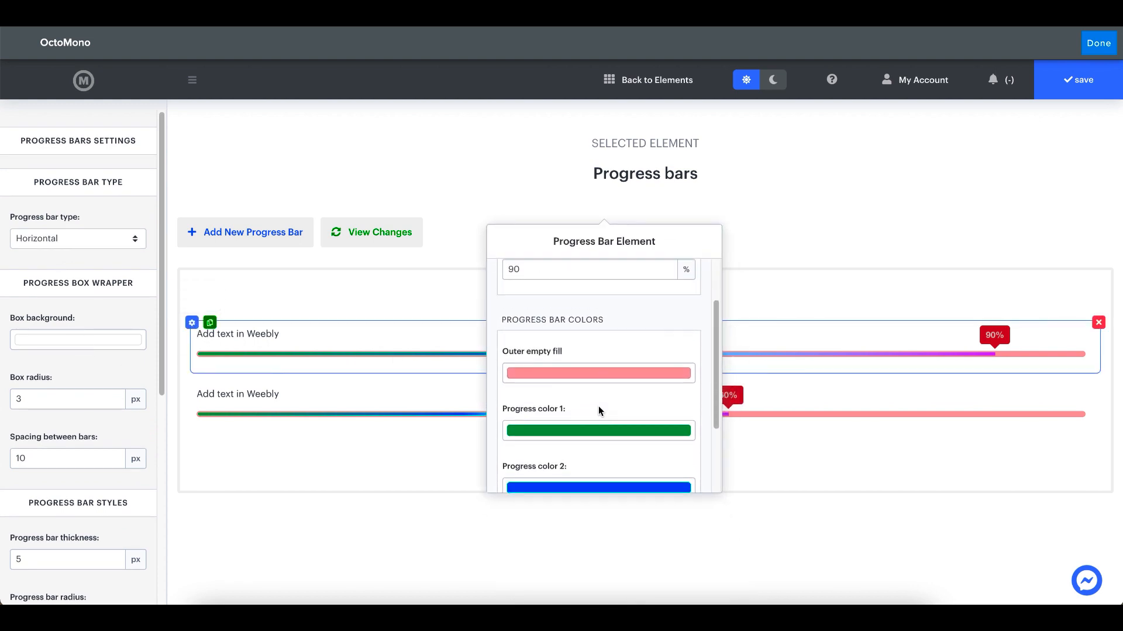
pyautogui.click(573, 367)
pyautogui.moveTo(532, 393); pyautogui.dragTo(521, 382)
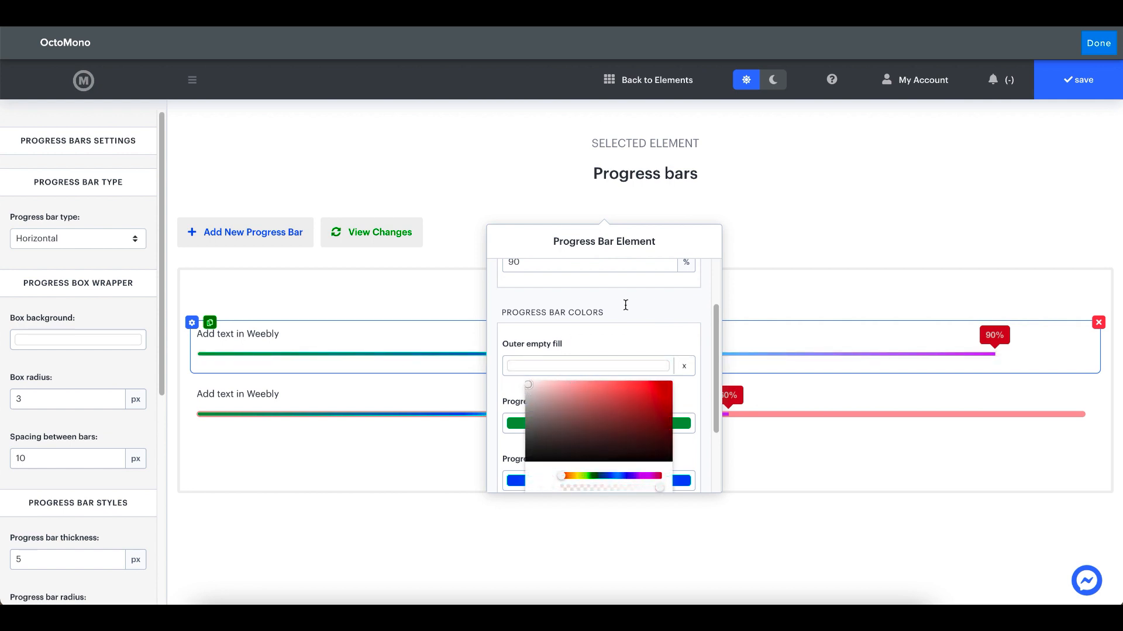
pyautogui.click(683, 366)
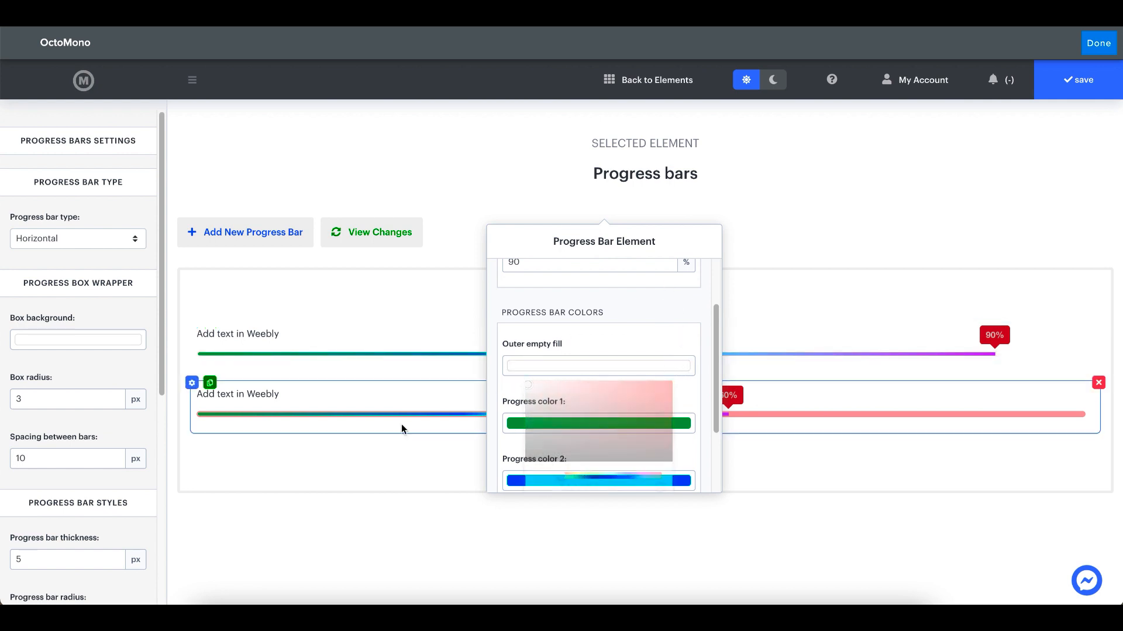
pyautogui.click(308, 489)
# Change the outer empty fill of the second progress bar (60%) to white (#FFFFFF)
pyautogui.click(192, 383)
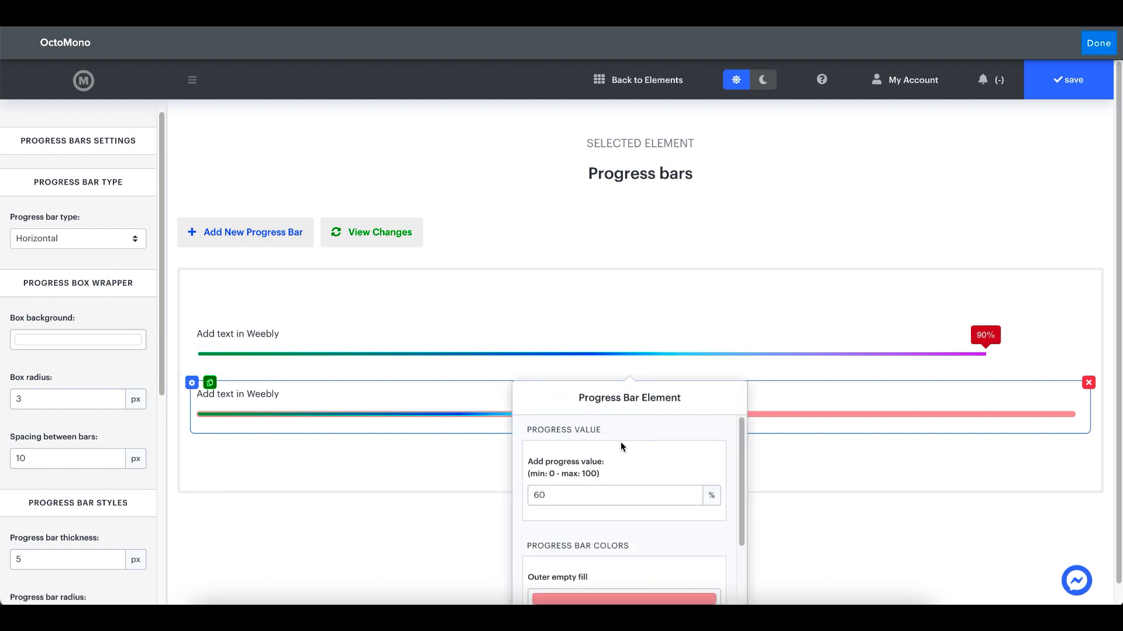
pyautogui.scroll(-1, 655, 526)
pyautogui.click(643, 522)
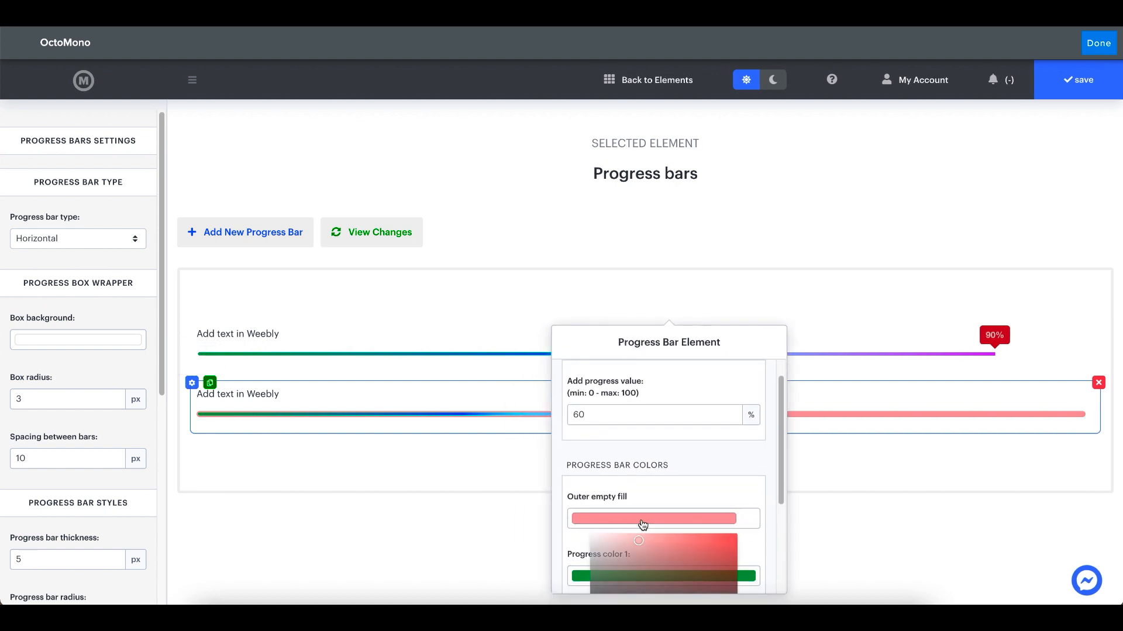
pyautogui.scroll(-2, 622, 545)
pyautogui.click(589, 439)
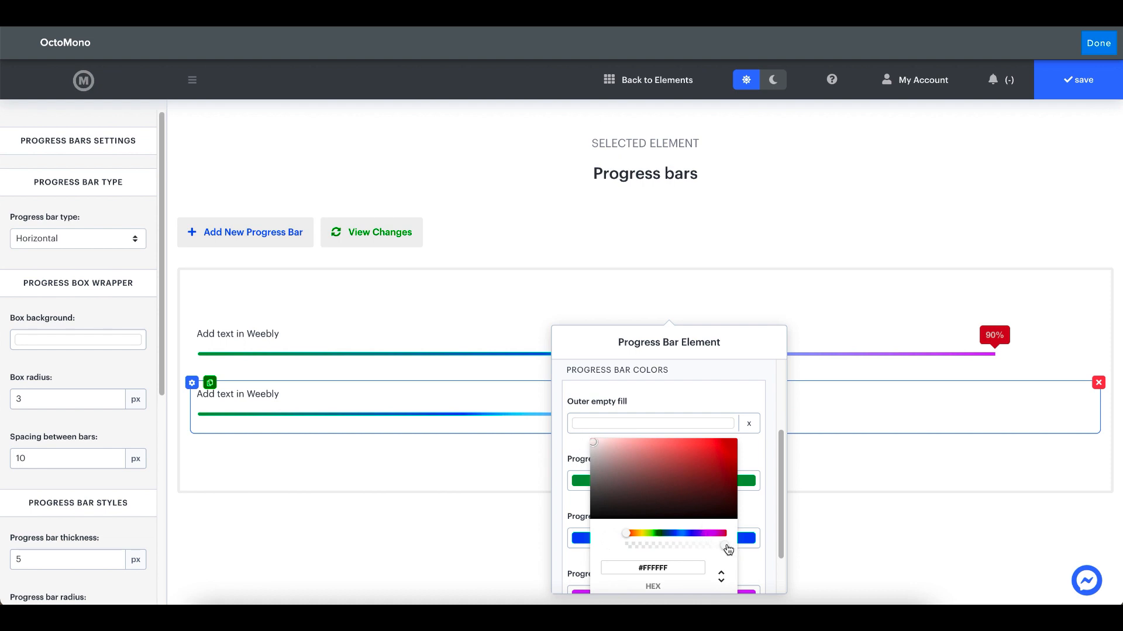
pyautogui.click(553, 230)
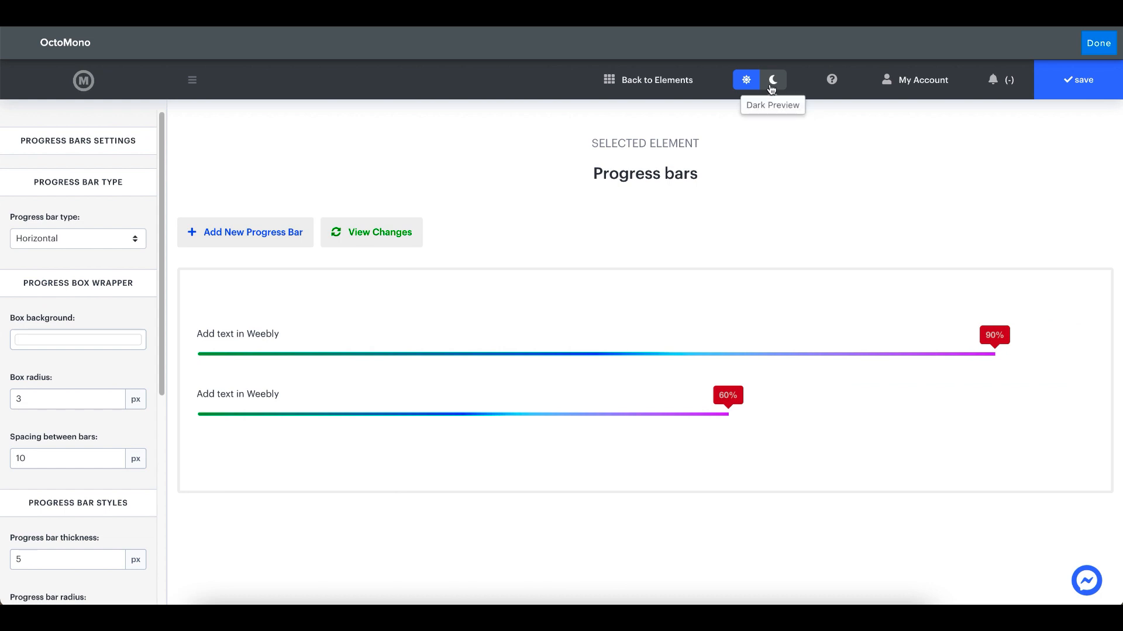
# Switch the progress bars to the dark preview
pyautogui.click(772, 86)
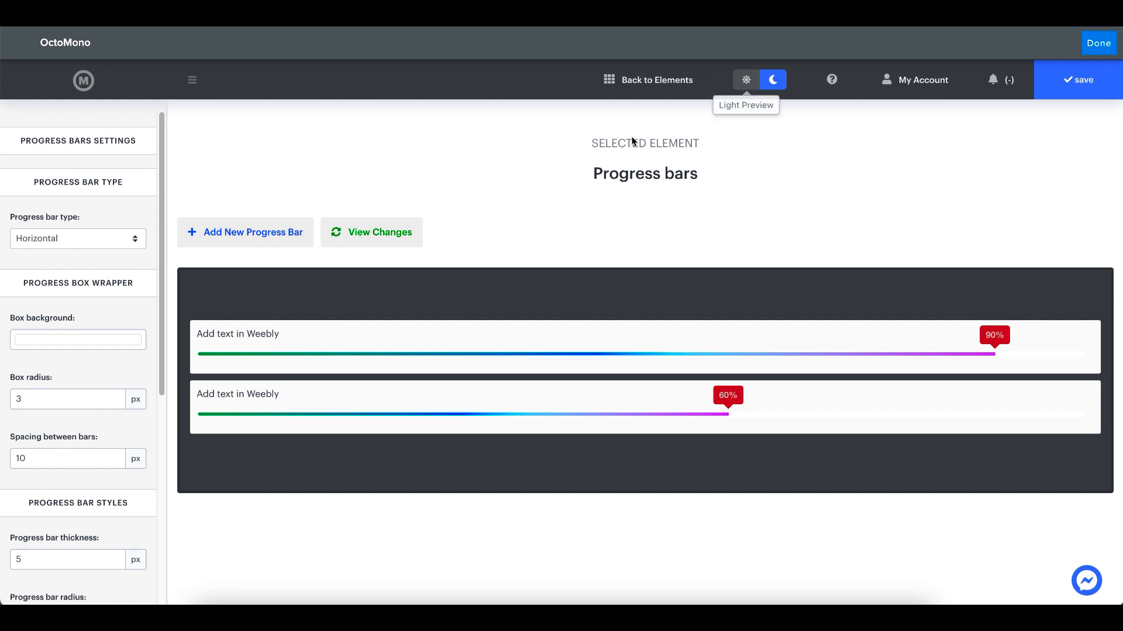
# Try a dark red box background (#AB3030FA) in the dark preview, and restore it to white
pyautogui.click(37, 338)
pyautogui.click(107, 384)
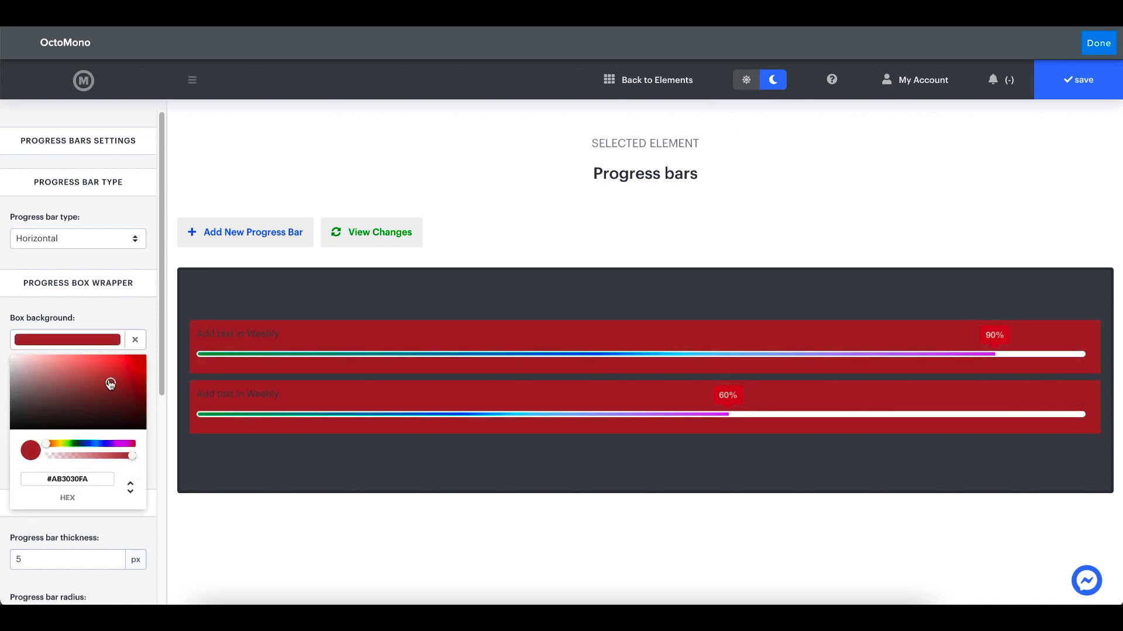
pyautogui.moveTo(110, 384); pyautogui.dragTo(7, 358)
pyautogui.click(100, 351)
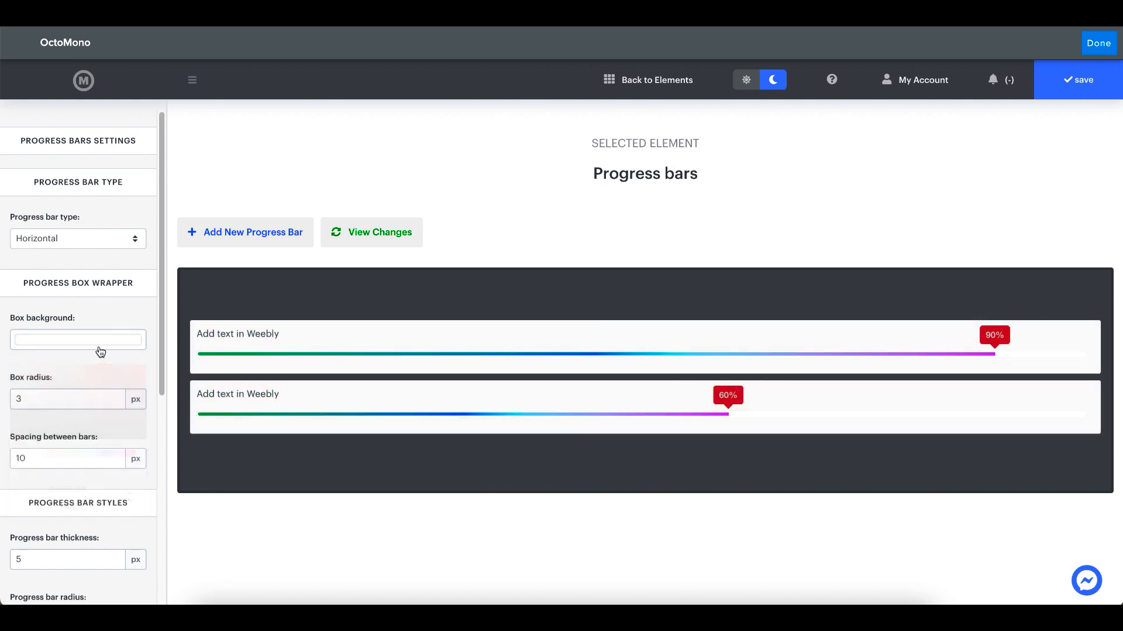
# Switch the progress bars to the light preview and check the outer empty fill color of the first bar (90%)
pyautogui.click(749, 85)
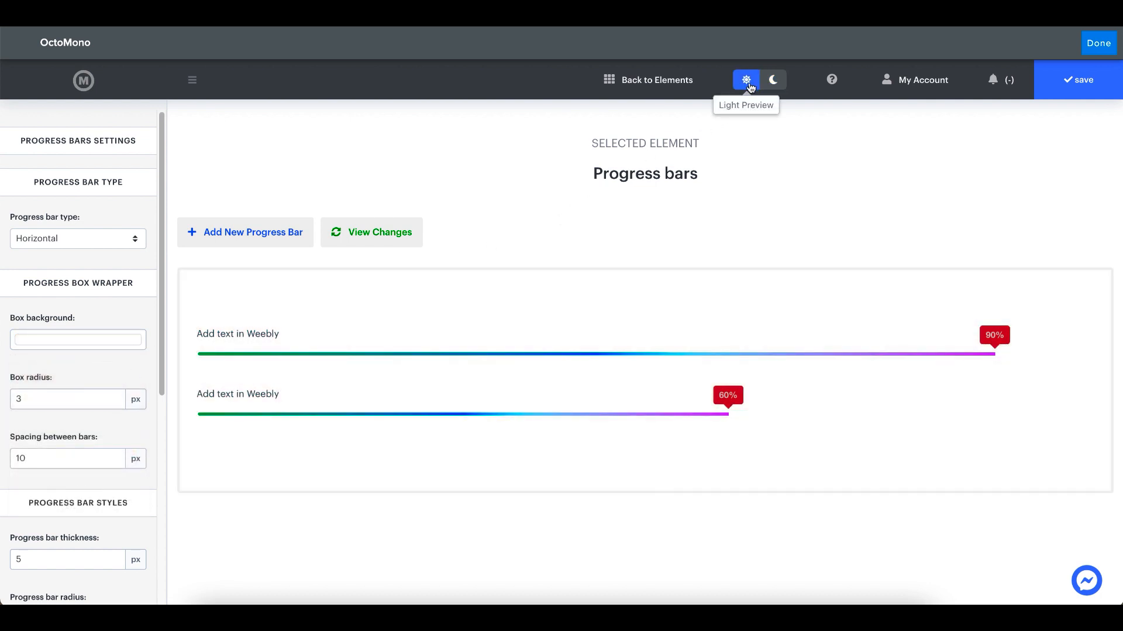
pyautogui.moveTo(360, 348)
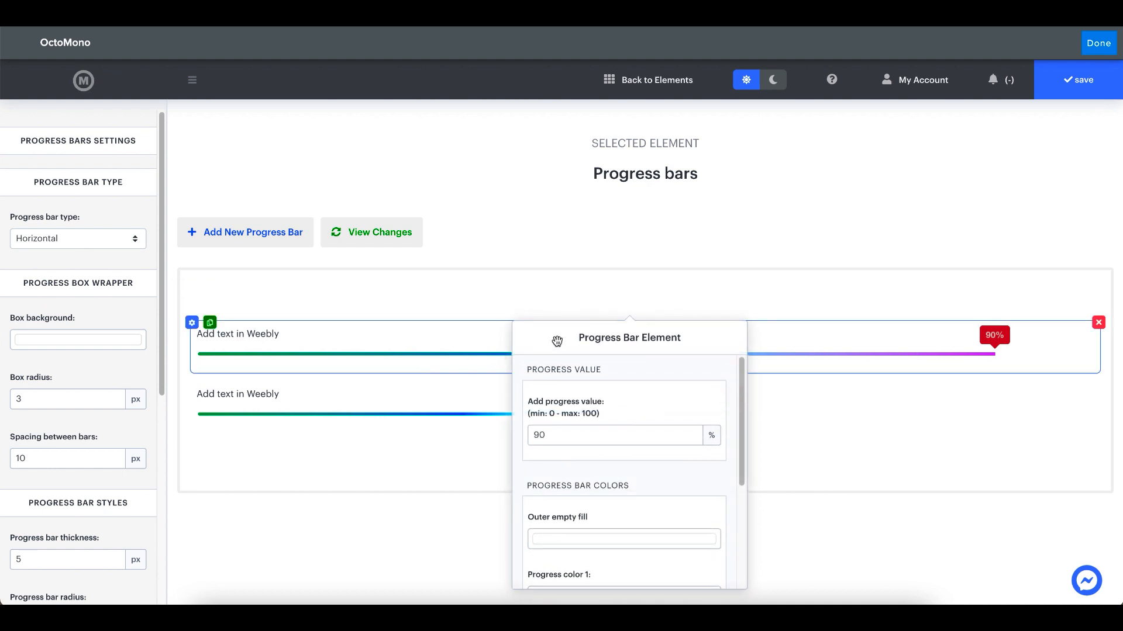
pyautogui.click(585, 471)
pyautogui.scroll(-3, 589, 474)
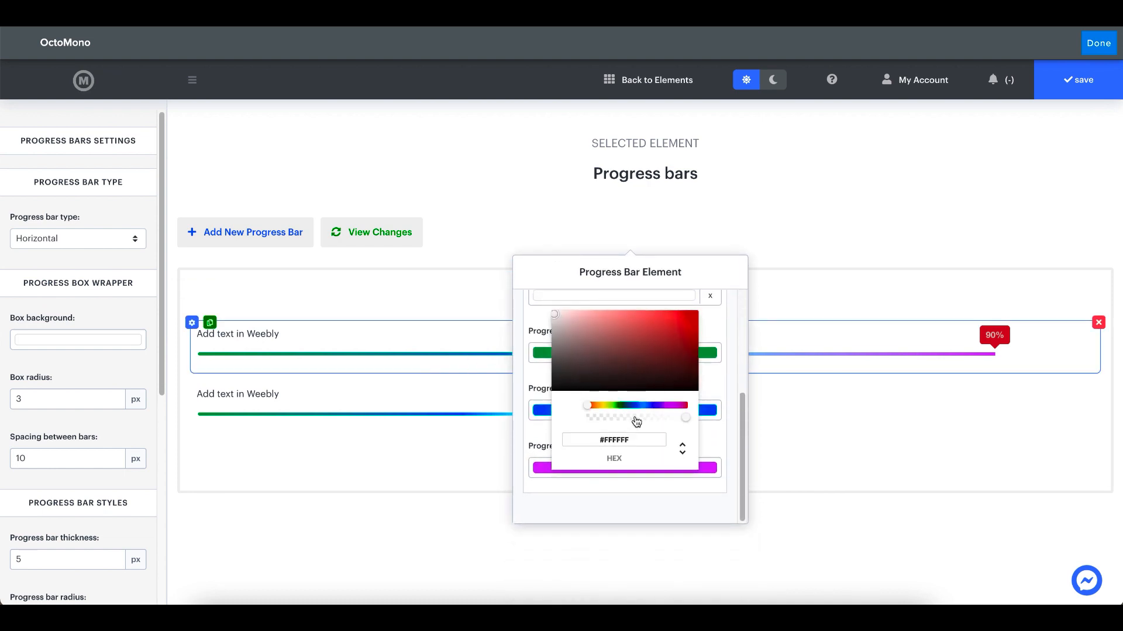
pyautogui.moveTo(684, 418)
pyautogui.mouseDown()
pyautogui.moveTo(587, 422)
pyautogui.moveTo(683, 418)
pyautogui.mouseUp()
pyautogui.click(493, 300)
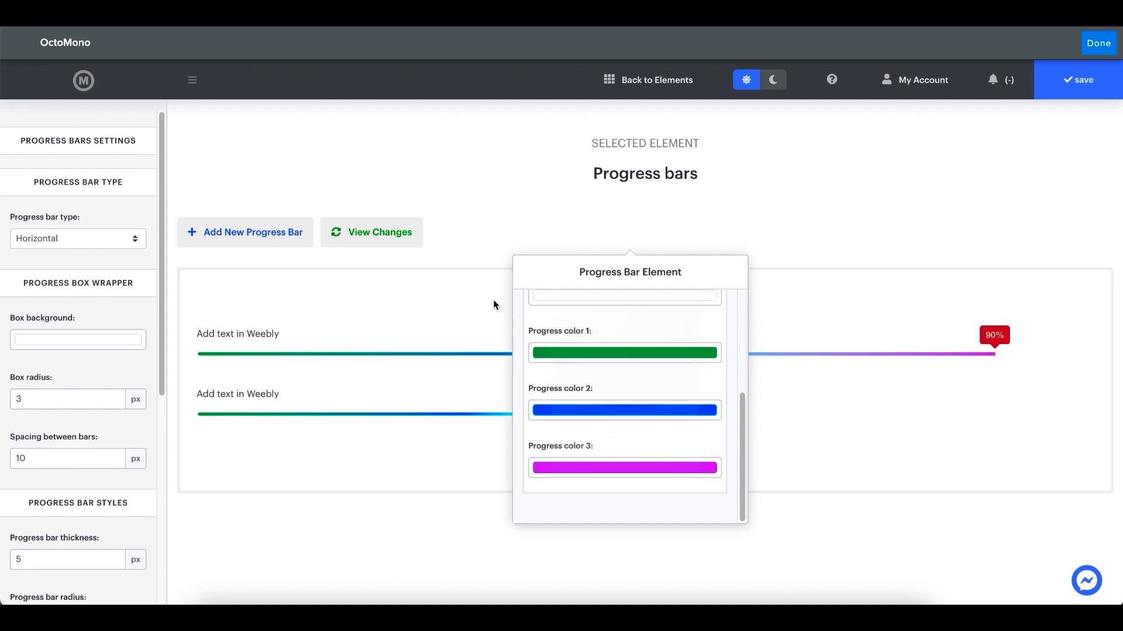
pyautogui.click(468, 241)
# Duplicate the second progress bar (60%) and set the copy's progress value to 100
pyautogui.moveTo(306, 414)
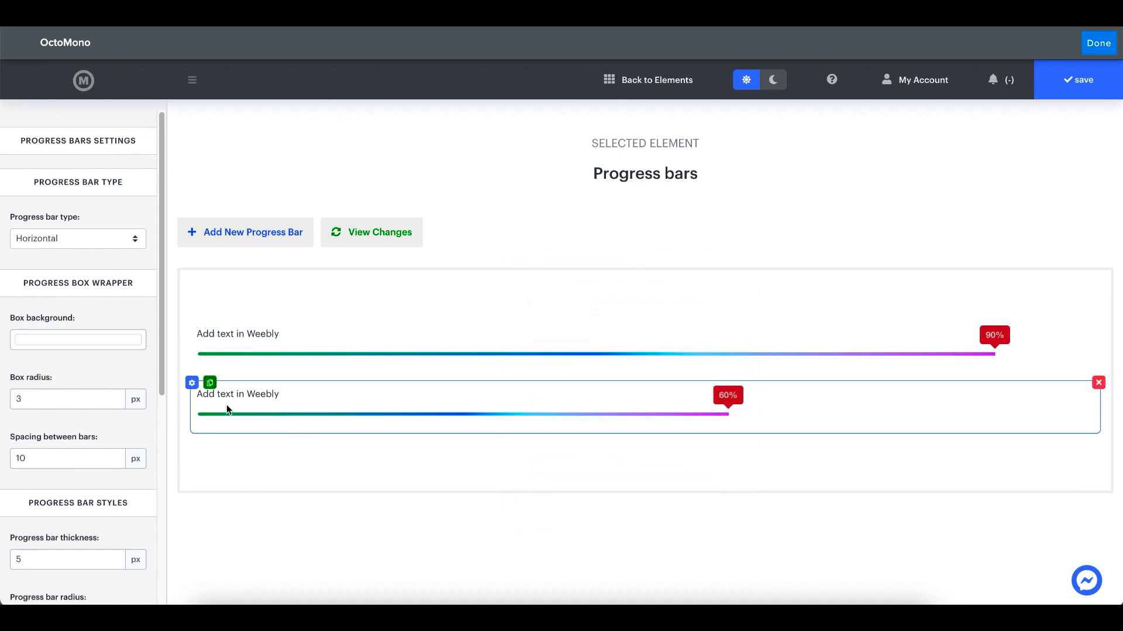
pyautogui.click(210, 386)
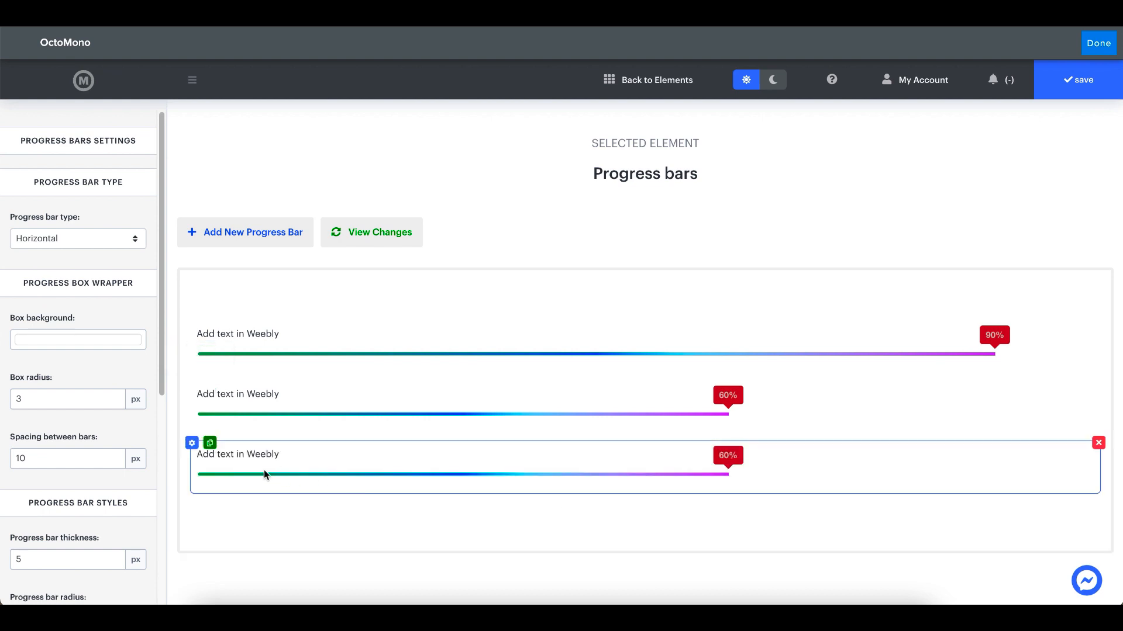
pyautogui.click(192, 443)
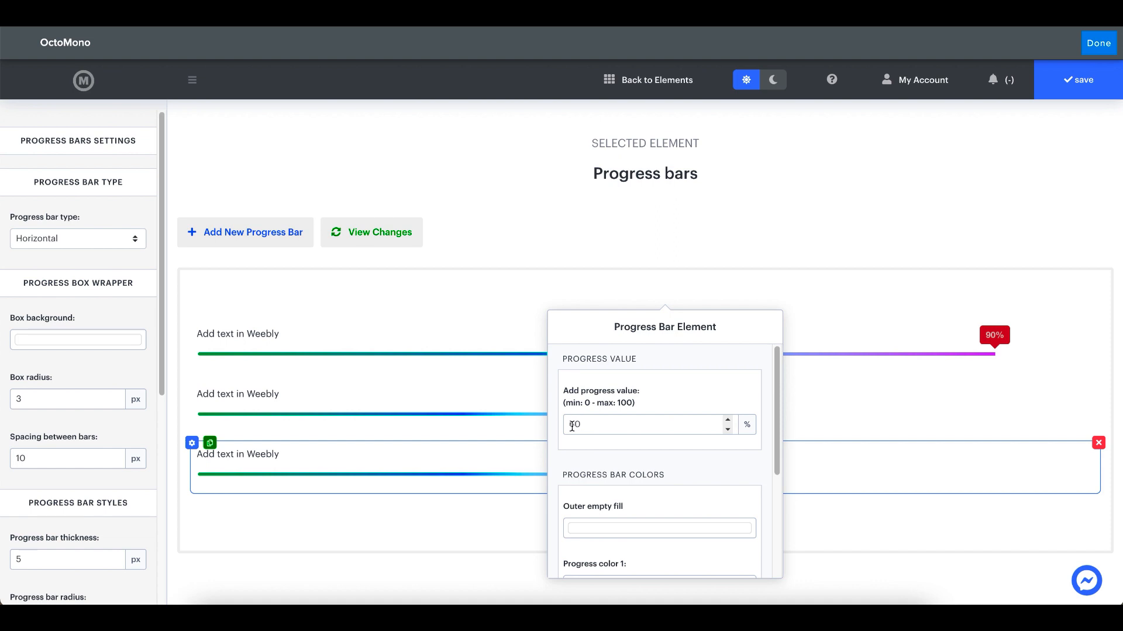
pyautogui.click(570, 426)
pyautogui.press('super+a')
pyautogui.write('100')
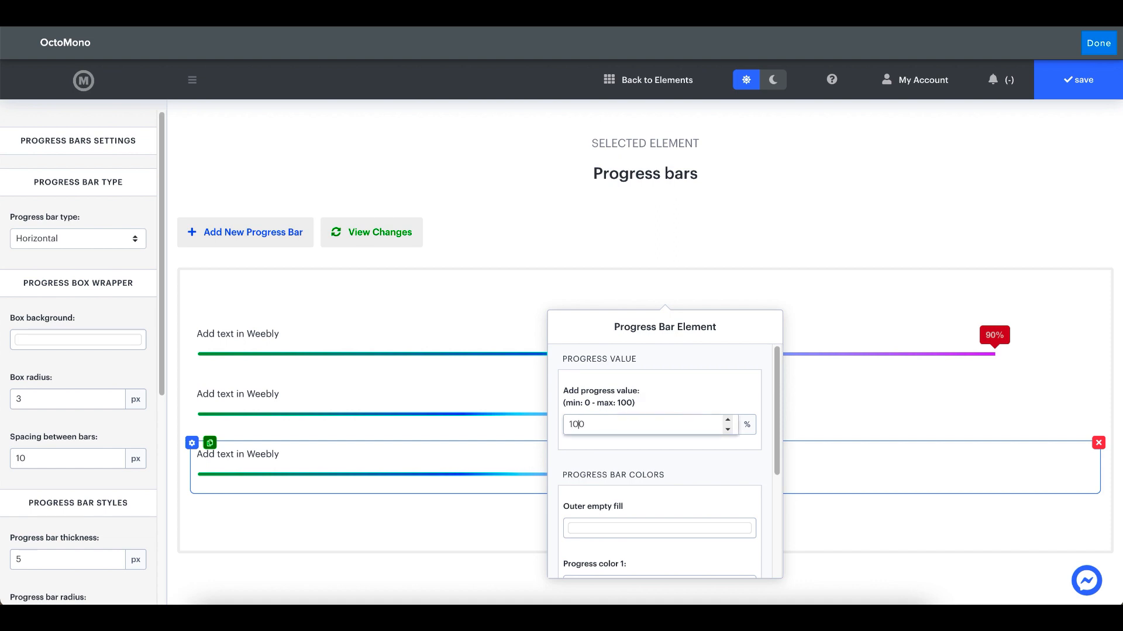
pyautogui.click(689, 250)
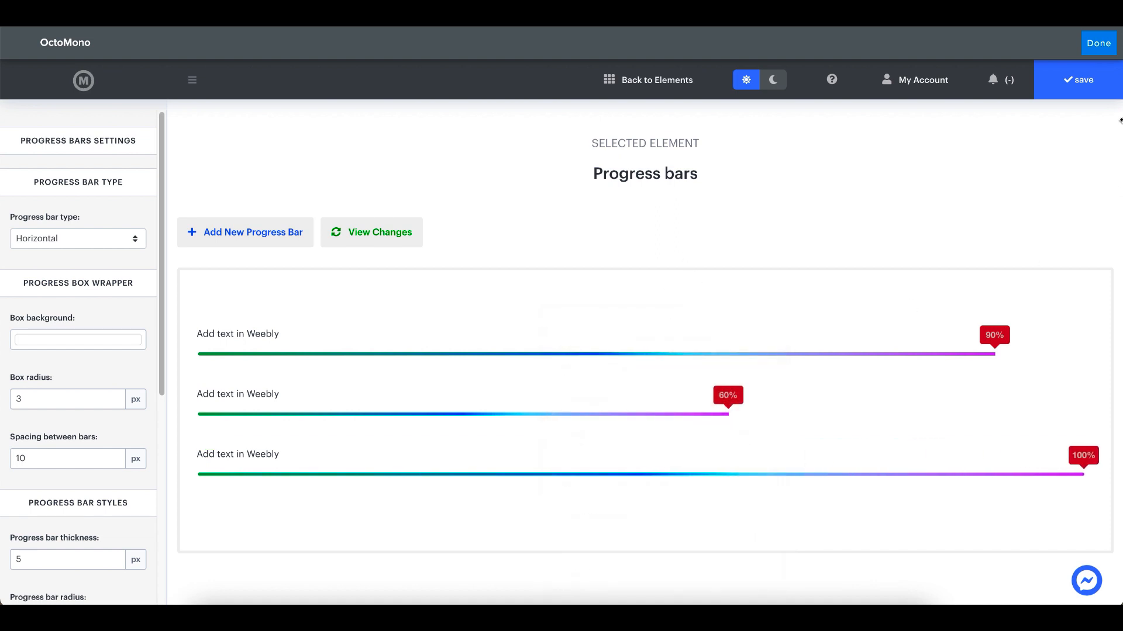
# Save the progress bars and return to the page in the Weebly editor
pyautogui.click(1078, 80)
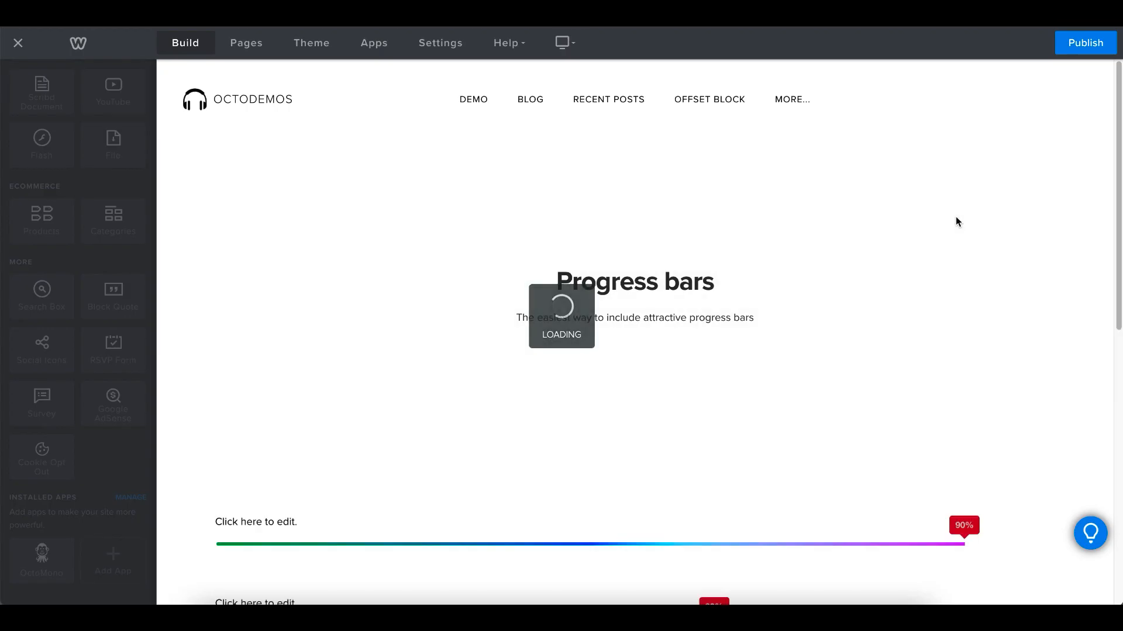
pyautogui.scroll(-3, 955, 220)
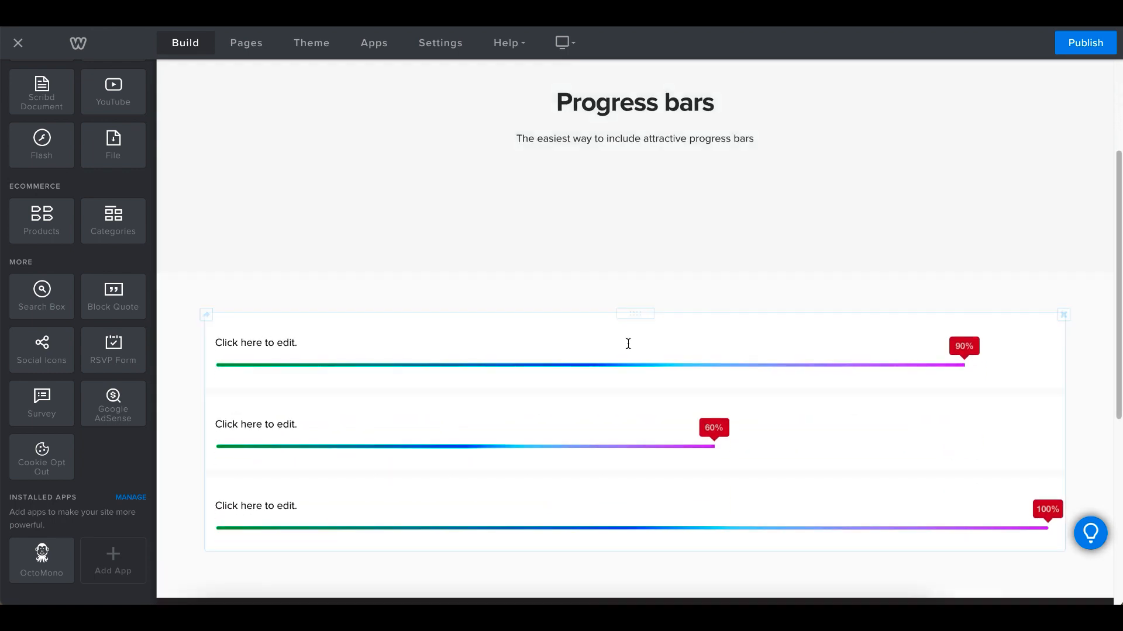
pyautogui.scroll(-1, 454, 255)
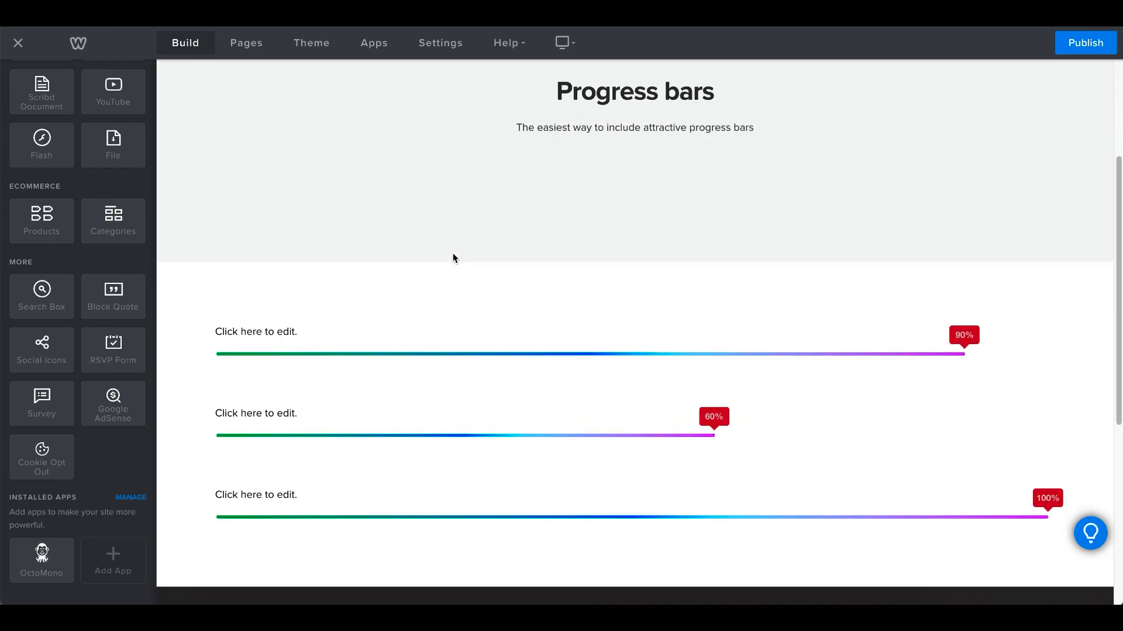
# Label the first progress bar (90%) "Progress Bar 1" and make the label bold
pyautogui.scroll(-1, 453, 258)
pyautogui.click(256, 255)
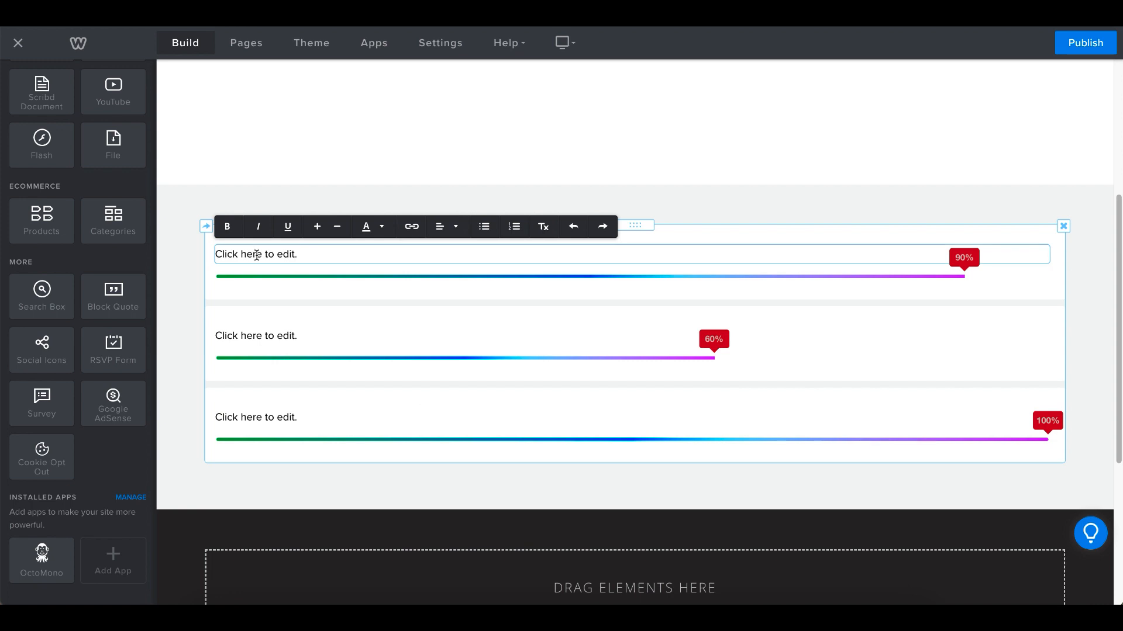
pyautogui.tripleClick(258, 255)
pyautogui.write('Progress Bar')
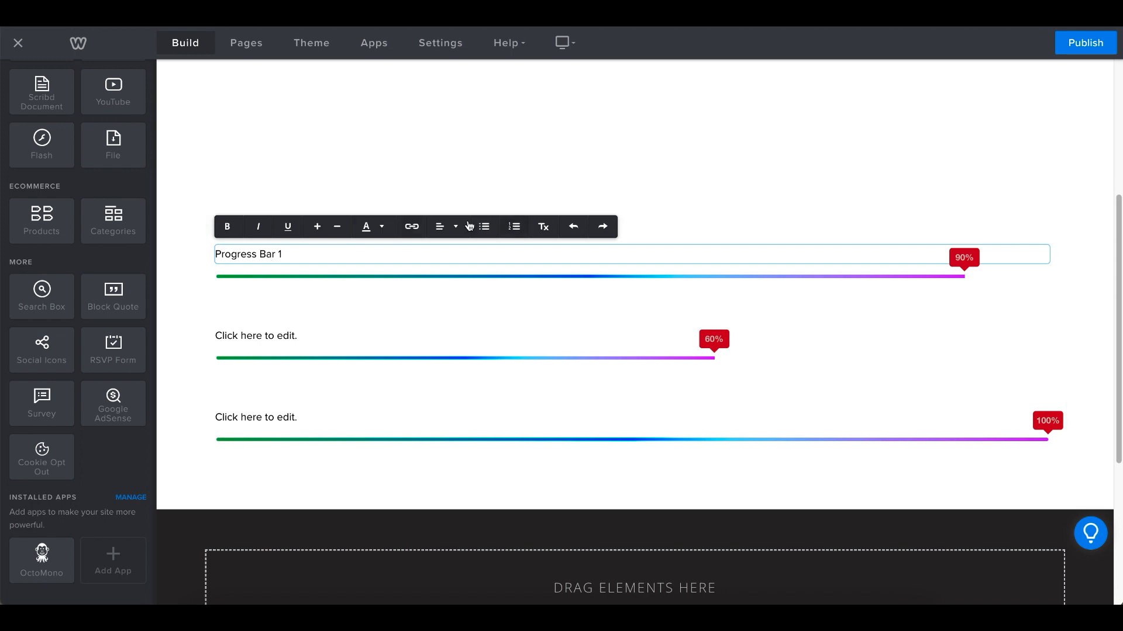
pyautogui.write(' 1')
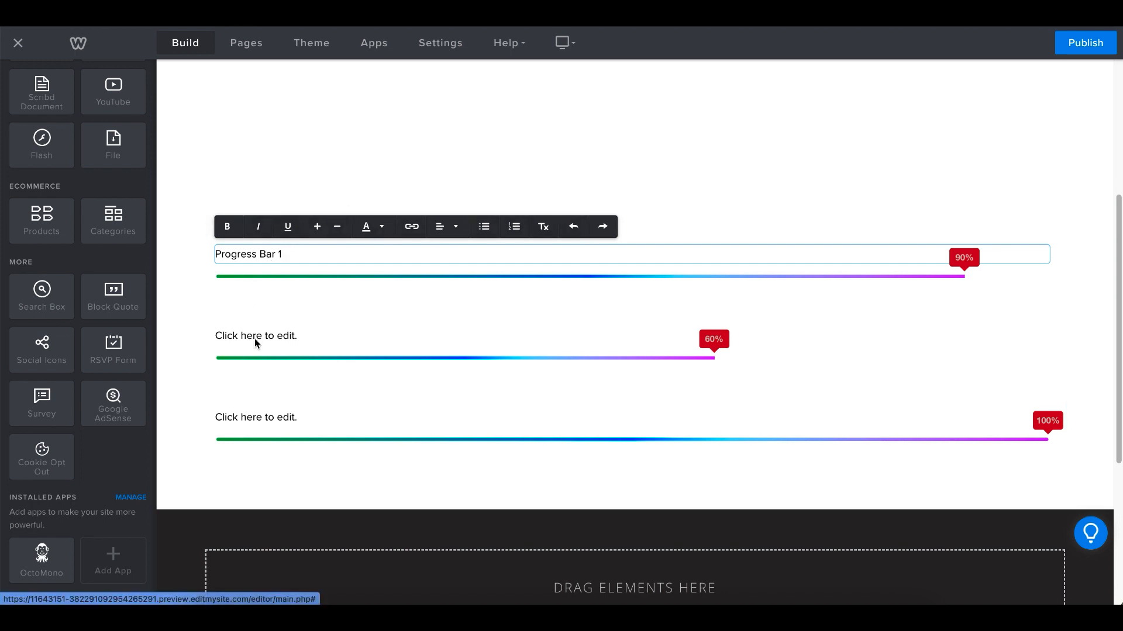
pyautogui.doubleClick(235, 255)
pyautogui.click(235, 255)
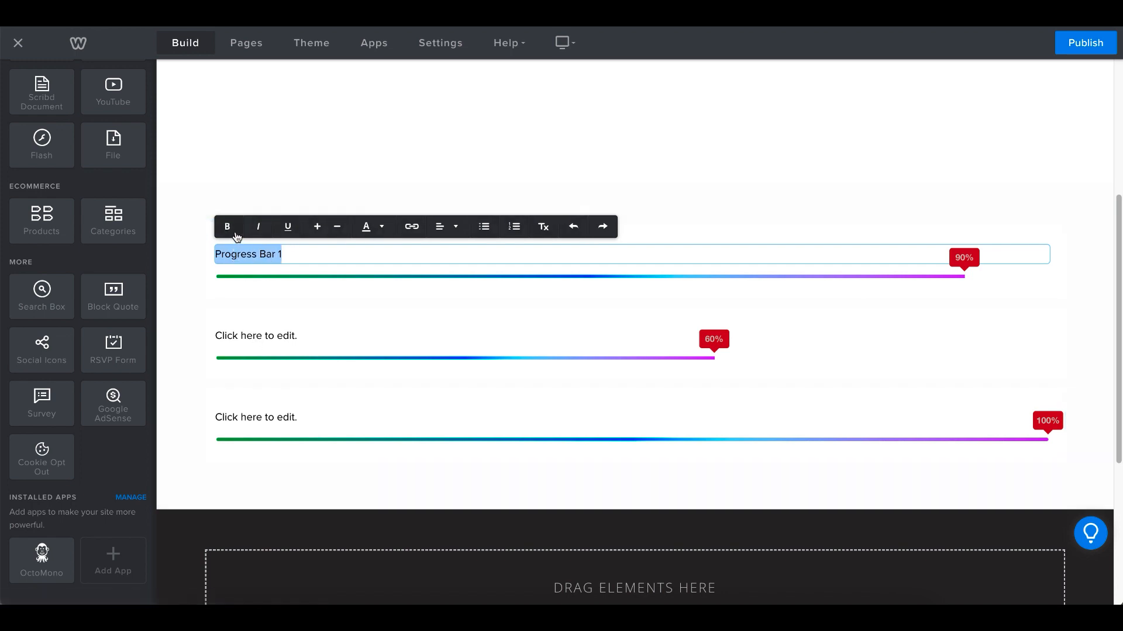
pyautogui.click(227, 226)
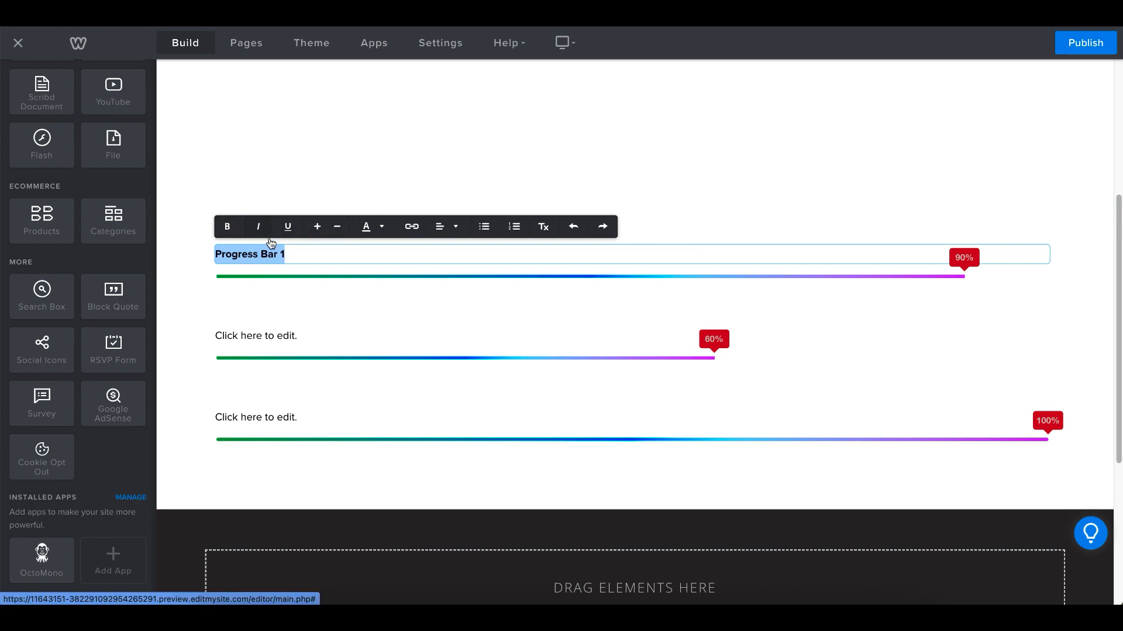
# Replace the placeholder text of the second progress bar (60%) with "Progress Bar 2"
pyautogui.click(256, 338)
pyautogui.click(255, 338)
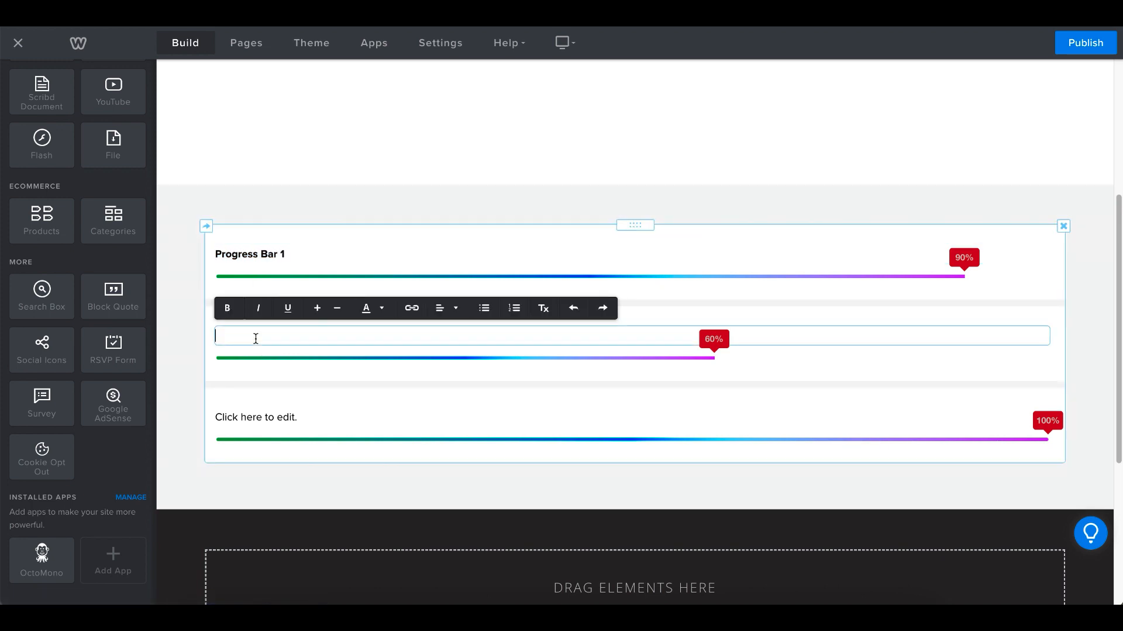
pyautogui.write('Progress Bar 2')
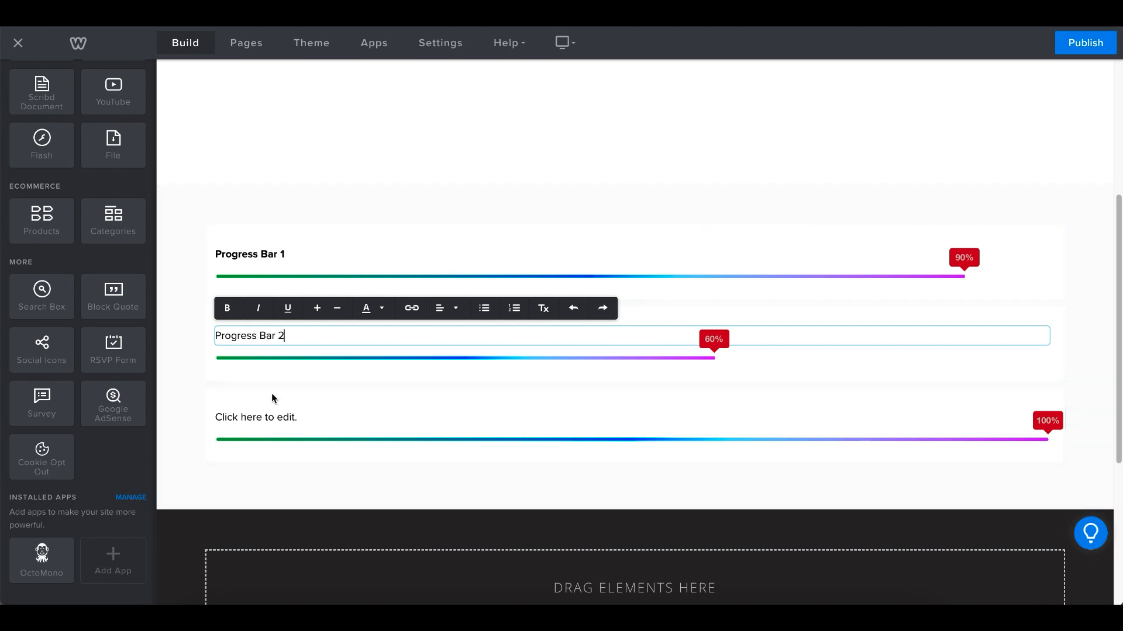
# Label the third progress bar (100%) "Progress Bar 3" and make the label bold
pyautogui.click(283, 415)
pyautogui.write('Pr')
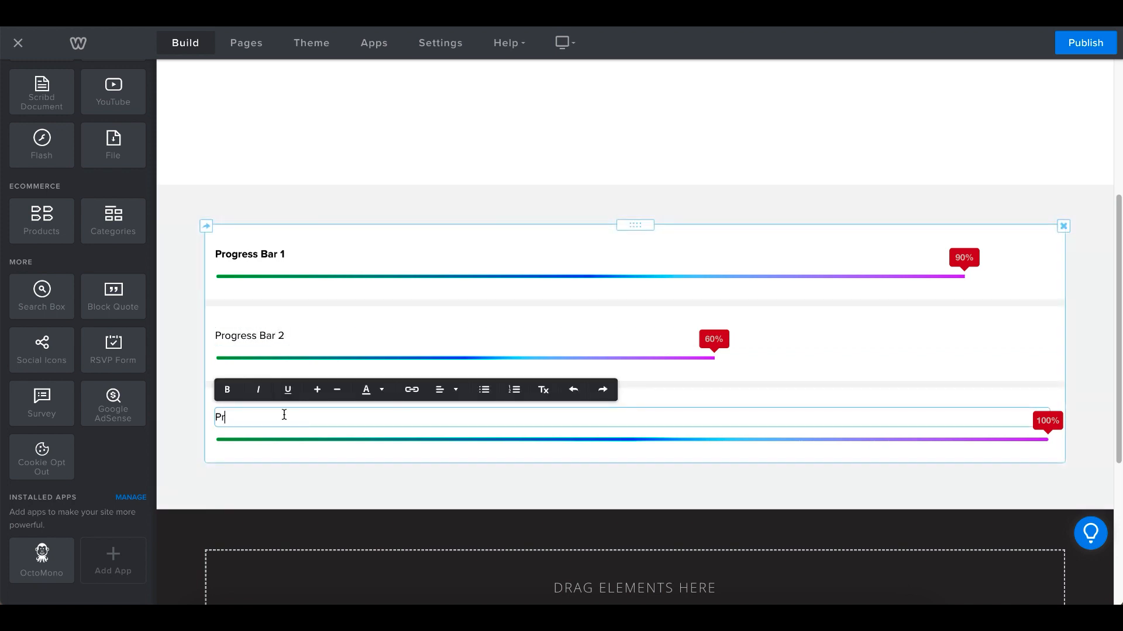
pyautogui.write('ogress Bar 3')
pyautogui.hotkey('shift', 'Home')
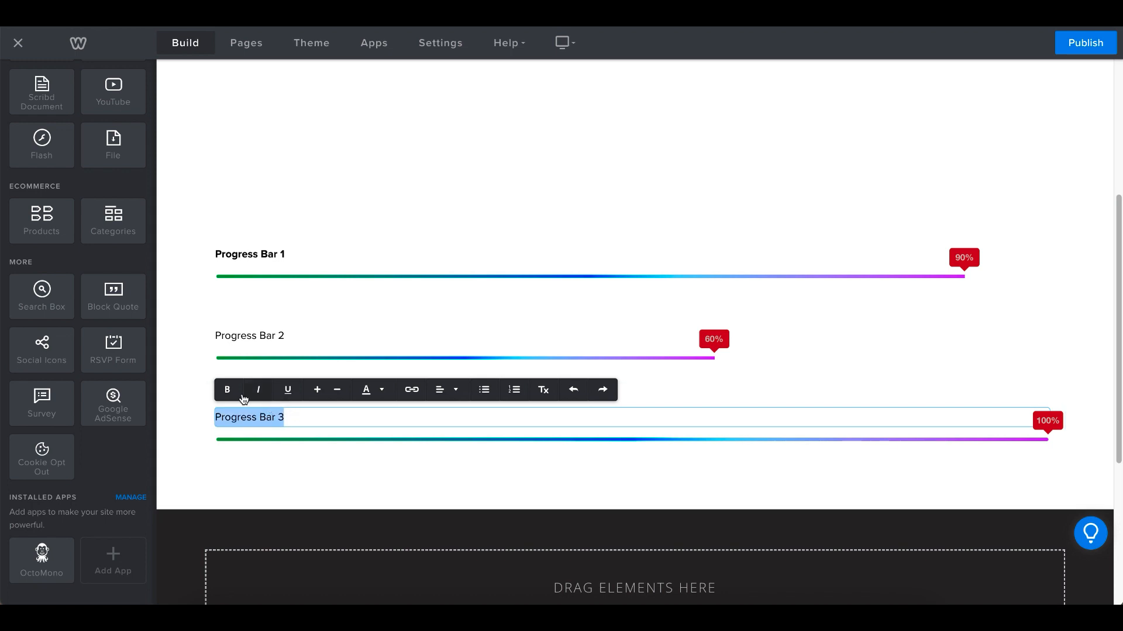
pyautogui.click(227, 390)
# Make the "Progress Bar 2" label bold
pyautogui.tripleClick(246, 338)
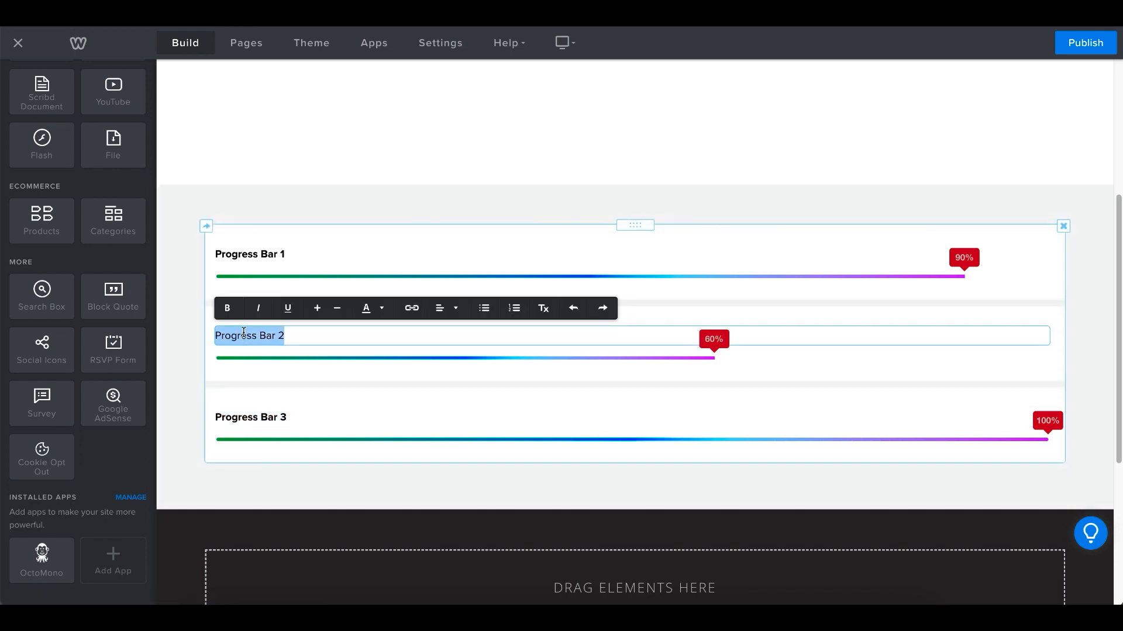
pyautogui.click(227, 308)
pyautogui.click(350, 177)
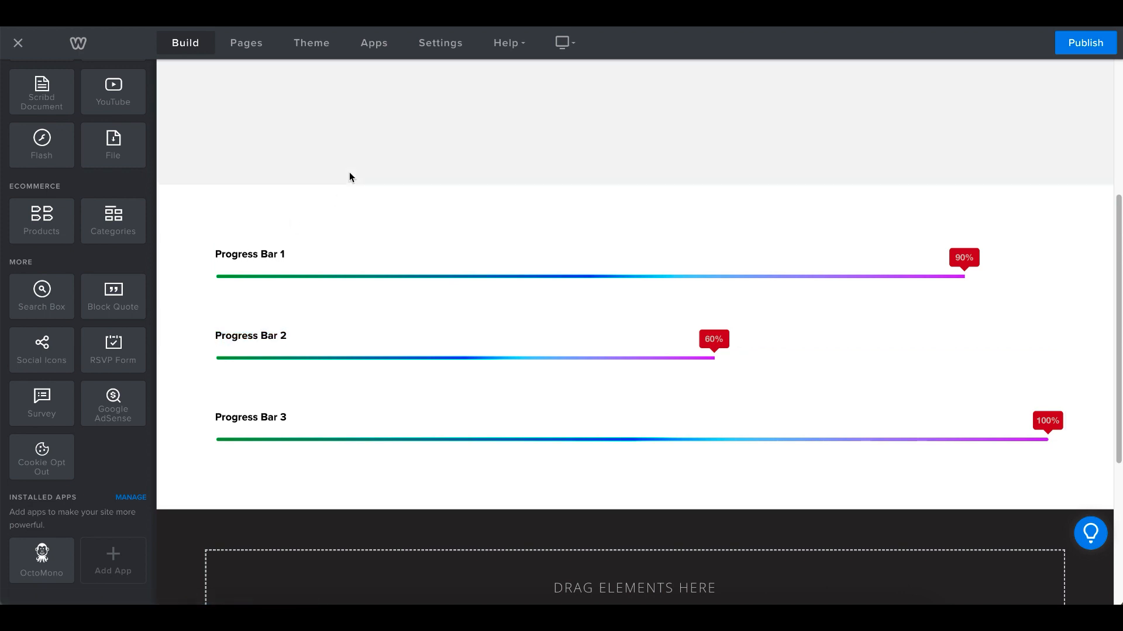
# Publish the site, check the three progress bars on the published page, and return to the editor
pyautogui.click(1086, 43)
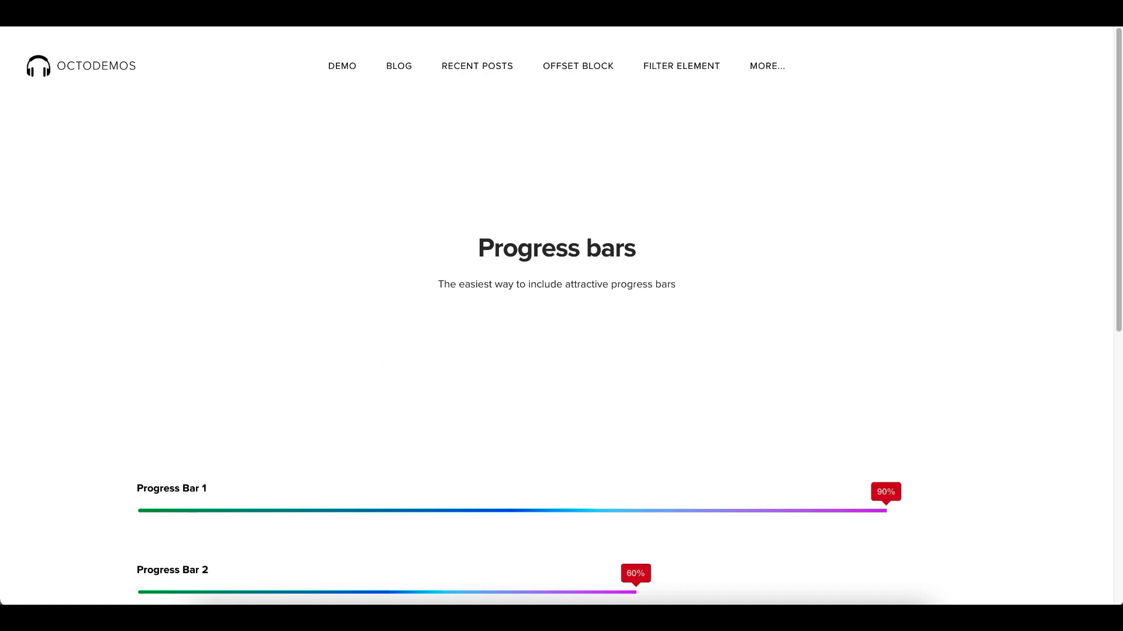
pyautogui.scroll(-3, 337, 342)
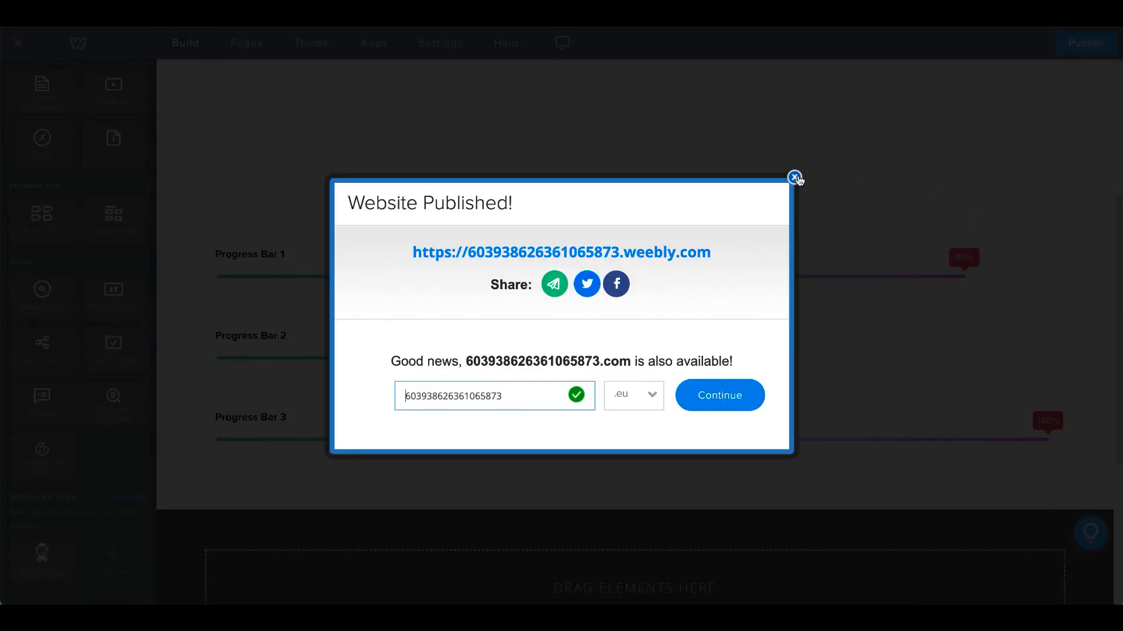
pyautogui.click(795, 177)
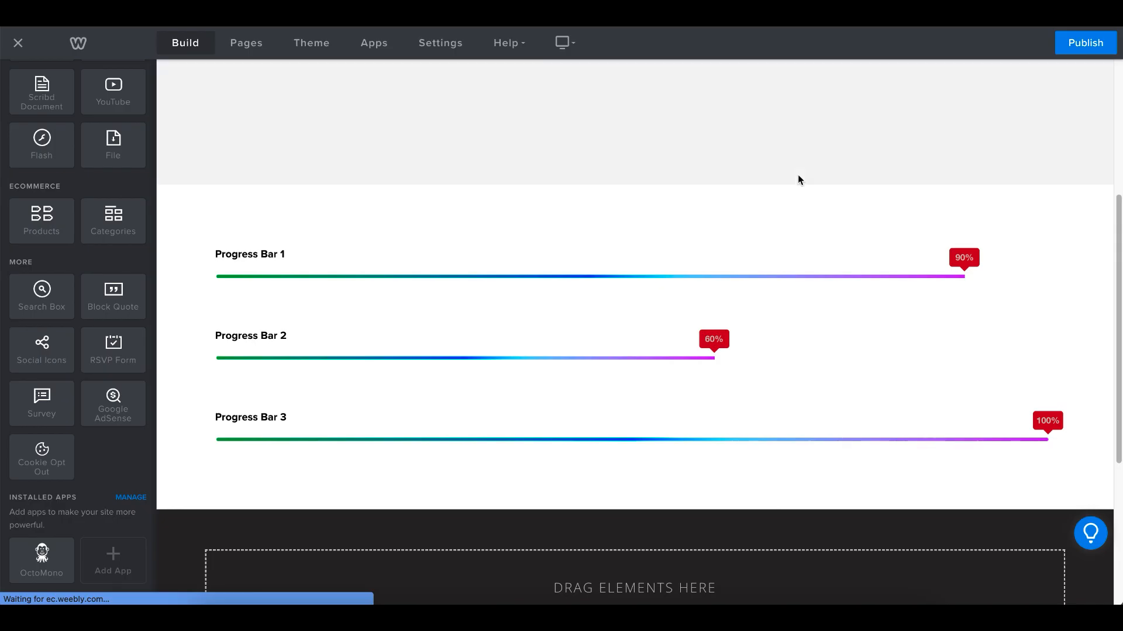
# Open the OctoMono dashboard for the progress bars element and change the progress bar type to Circle
pyautogui.click(519, 245)
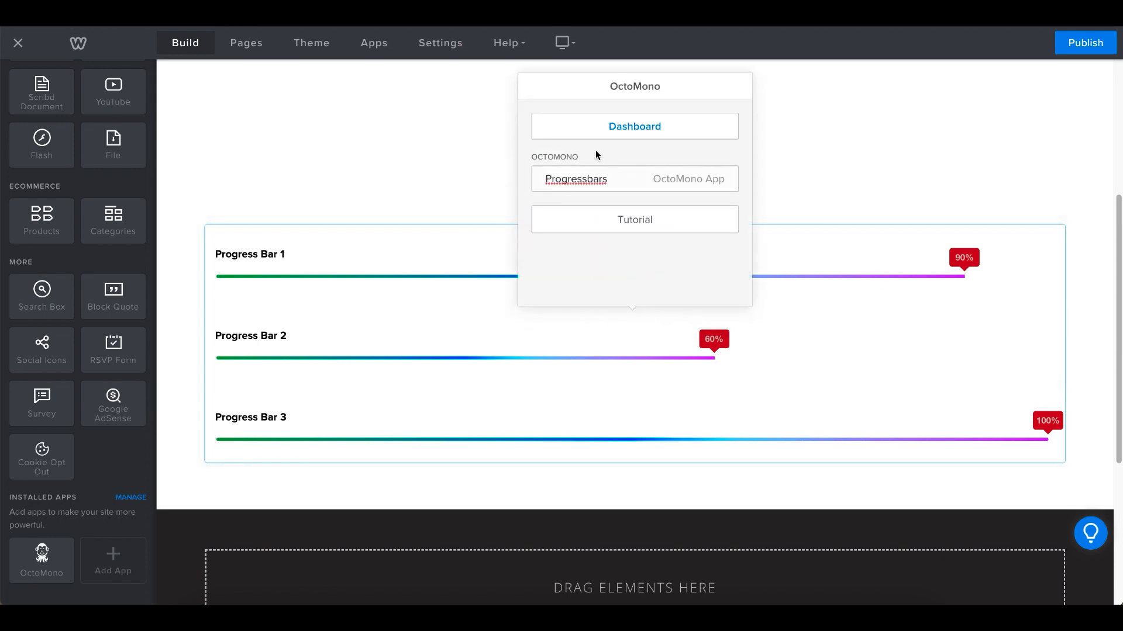
pyautogui.click(614, 132)
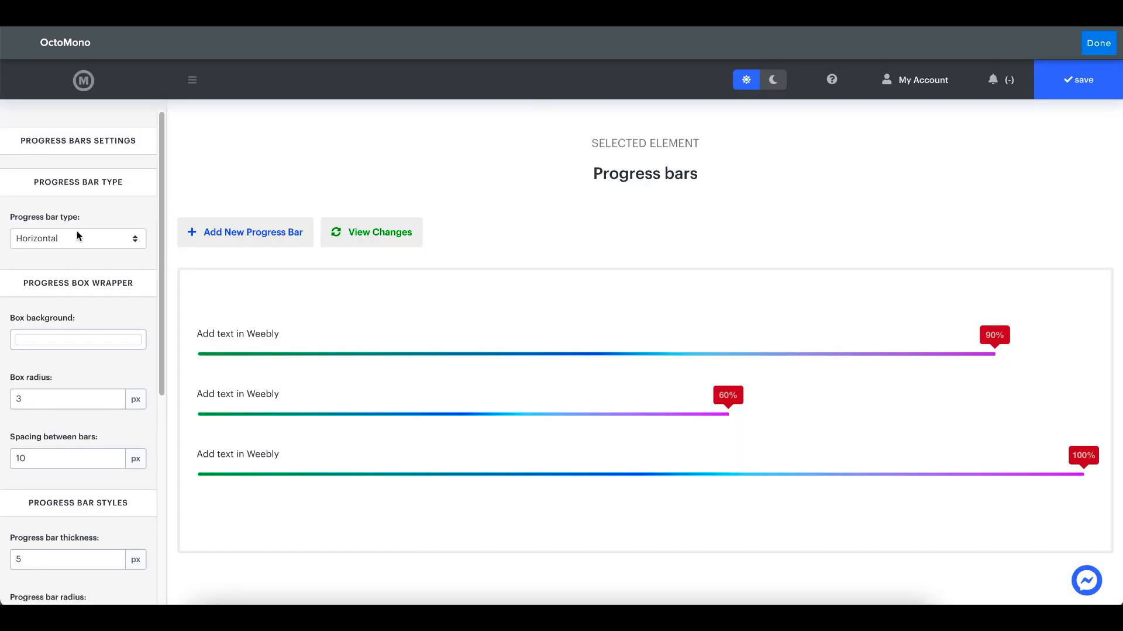
pyautogui.click(77, 236)
pyautogui.click(79, 251)
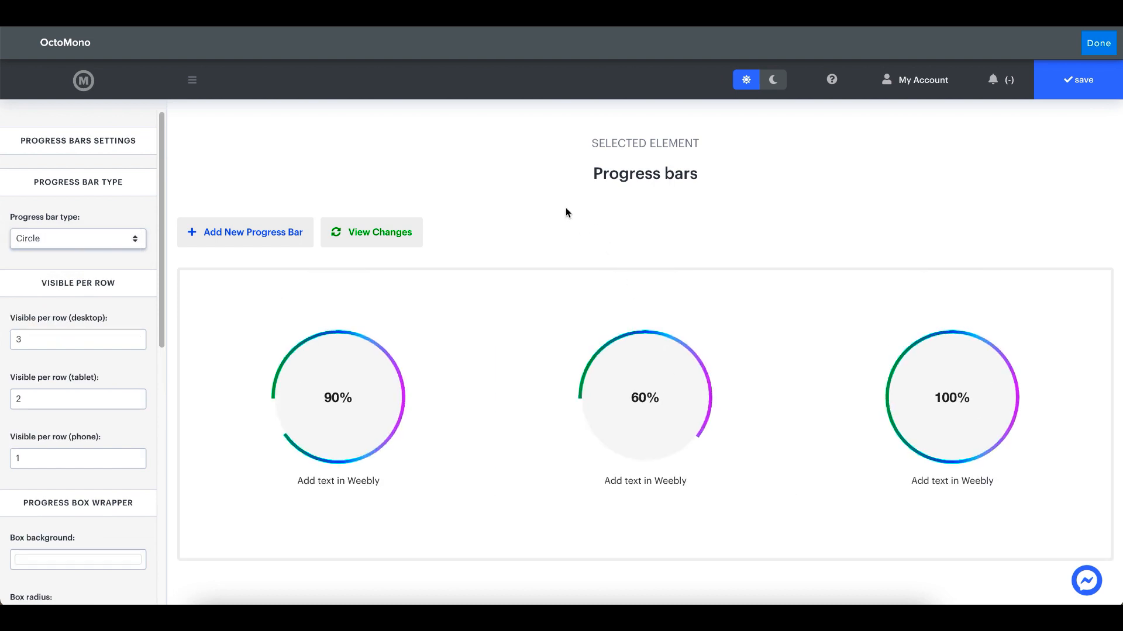
pyautogui.moveTo(834, 392)
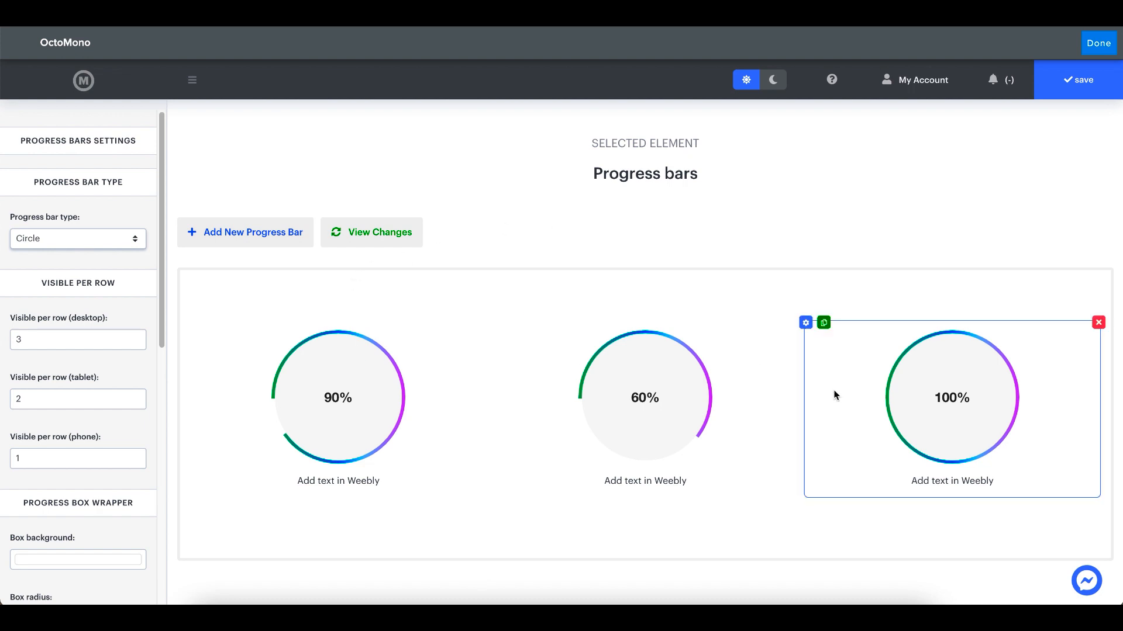
pyautogui.moveTo(402, 494)
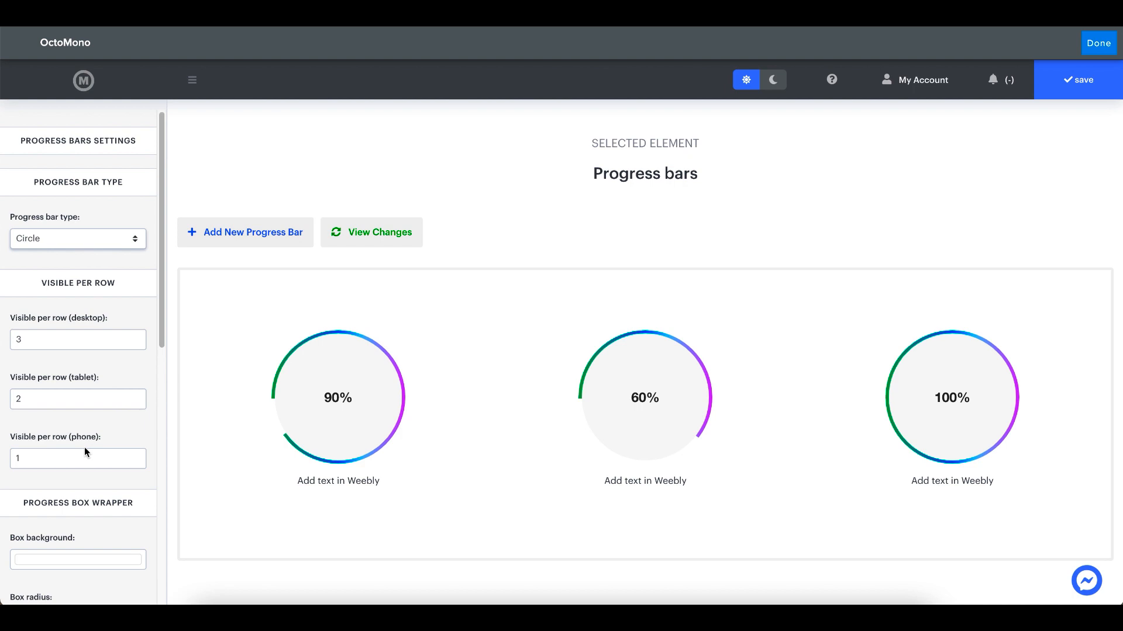
# Enable custom inner text for the first progress circle (90%) and set it to "Element 1"
pyautogui.moveTo(338, 407)
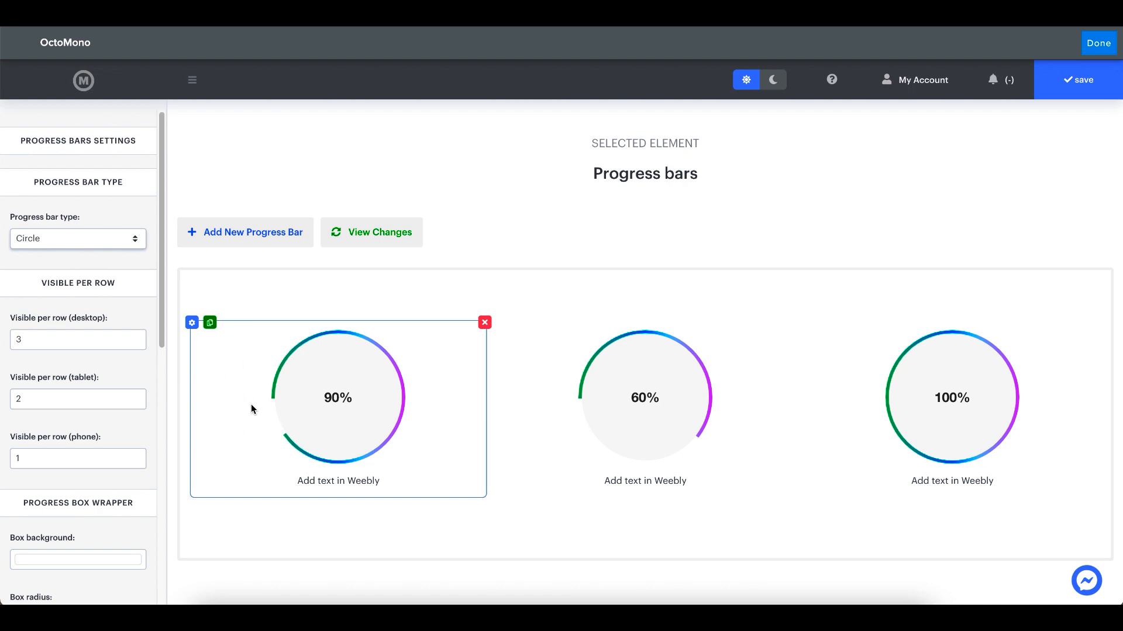
pyautogui.click(192, 324)
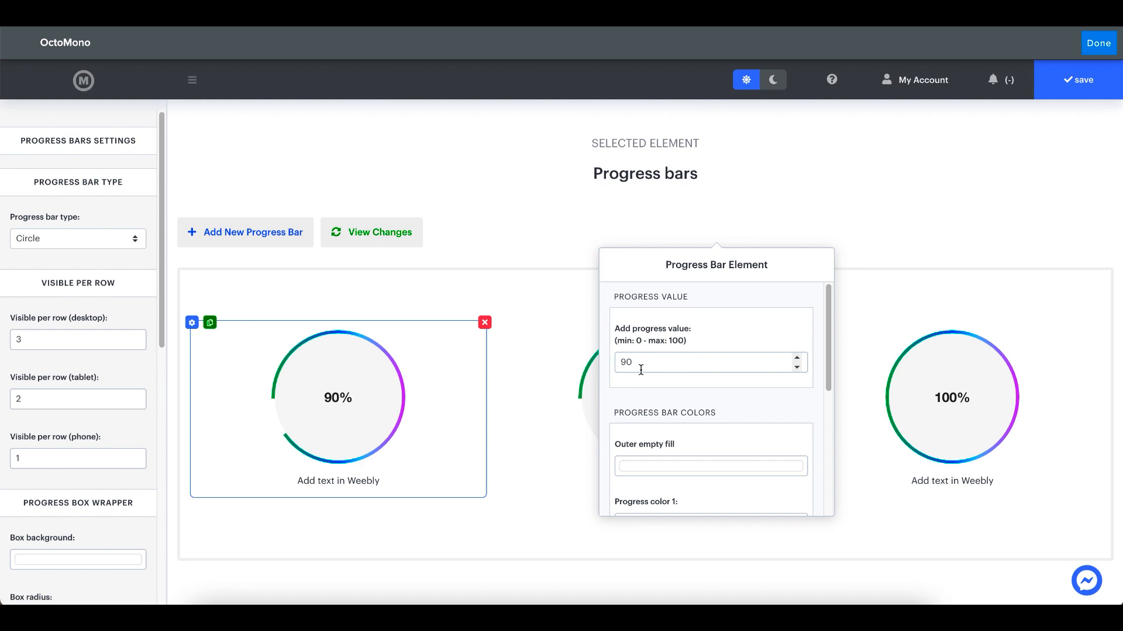
pyautogui.scroll(-2, 647, 366)
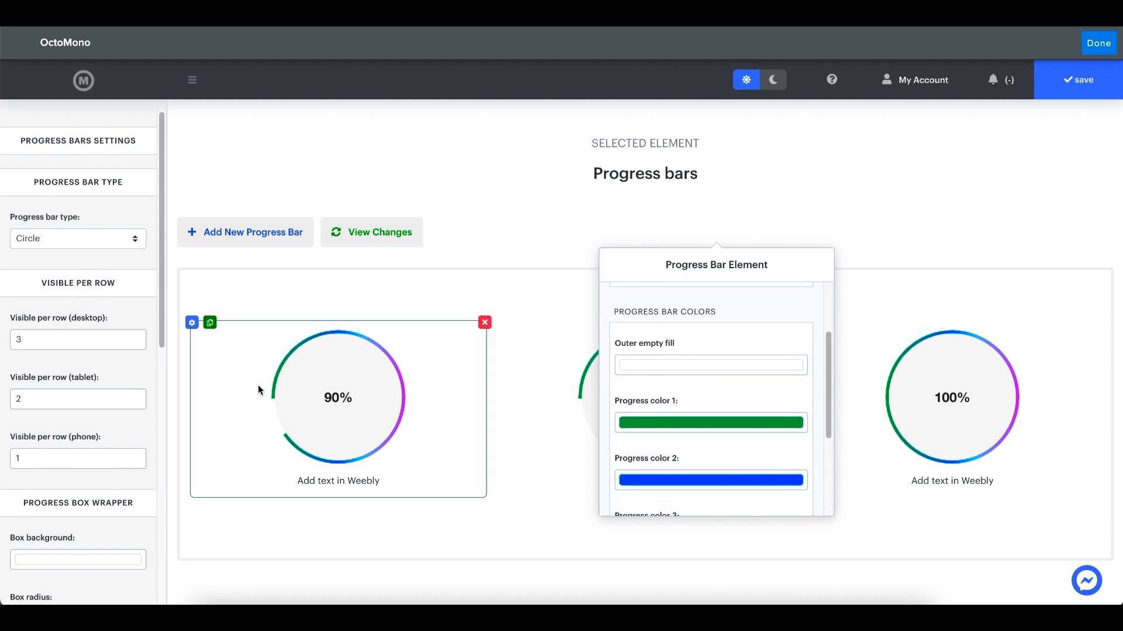
pyautogui.scroll(-1, 757, 376)
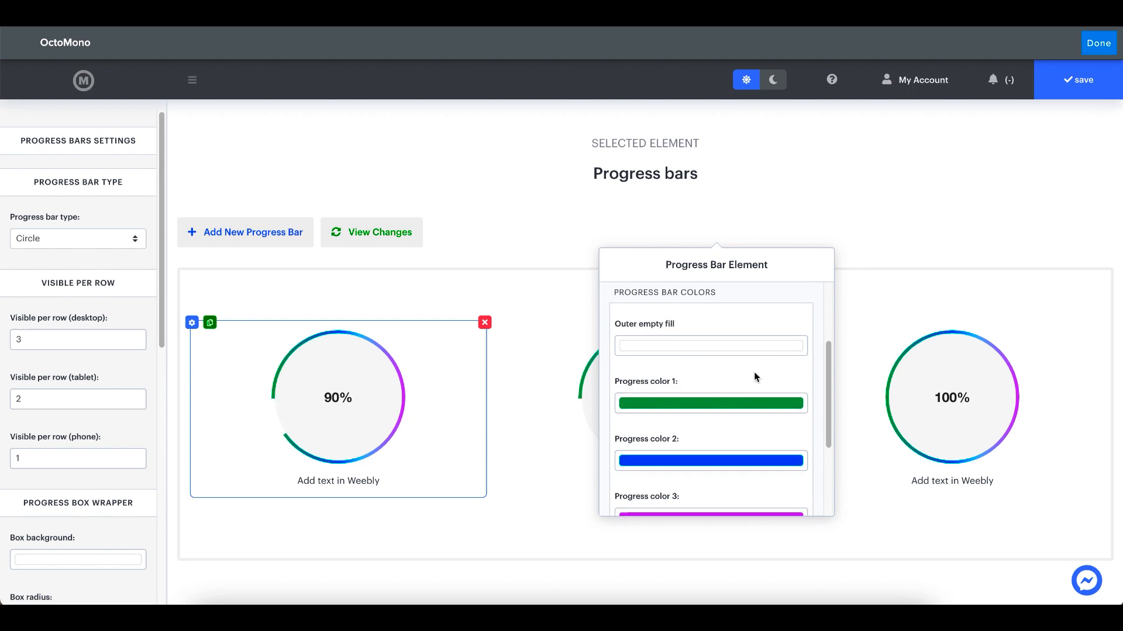
pyautogui.scroll(-3, 699, 429)
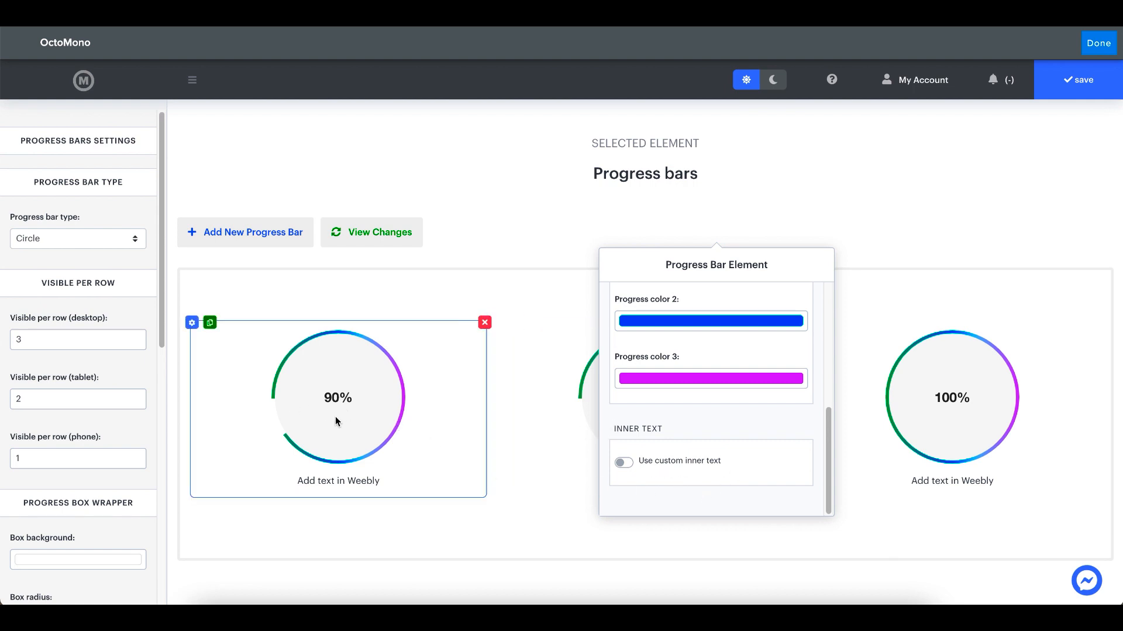
pyautogui.click(667, 462)
pyautogui.scroll(-1, 710, 433)
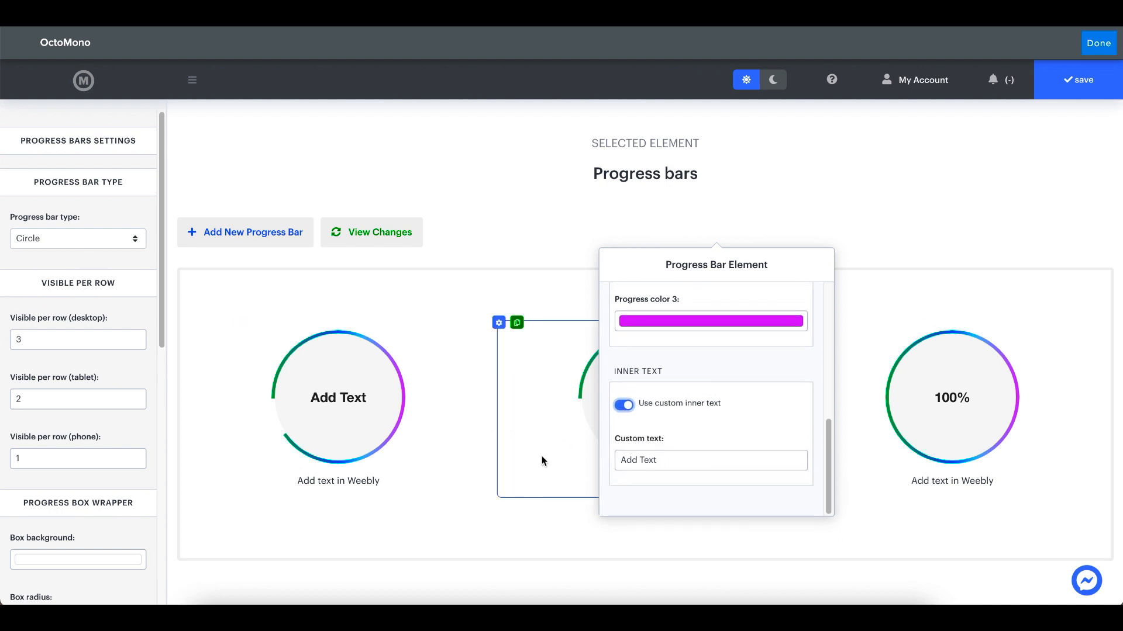
pyautogui.tripleClick(662, 462)
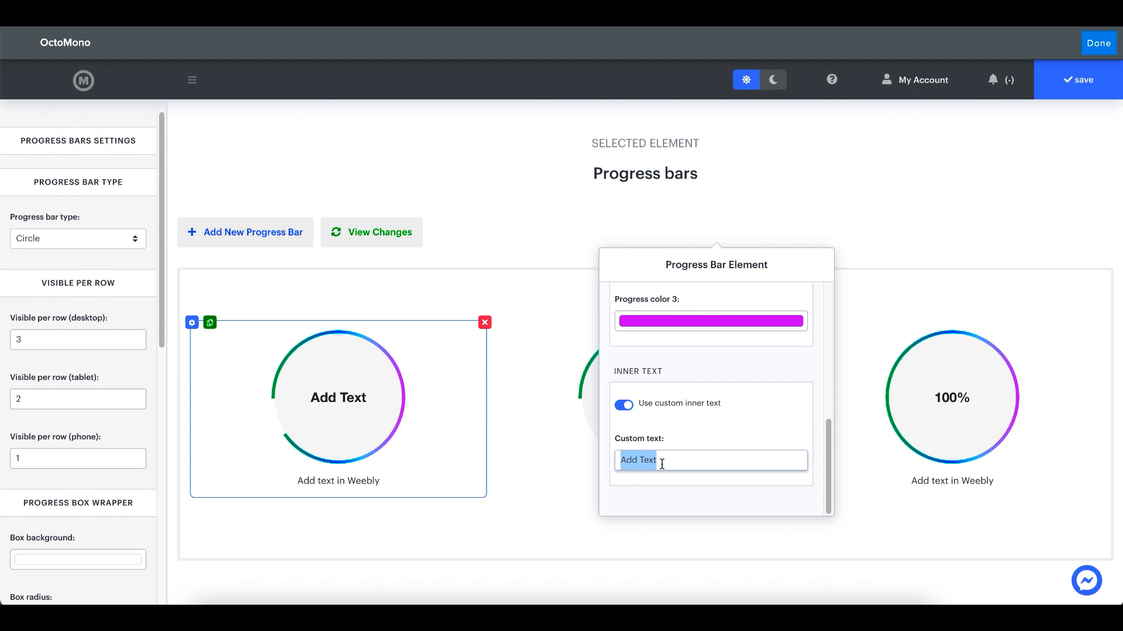
pyautogui.write('Element')
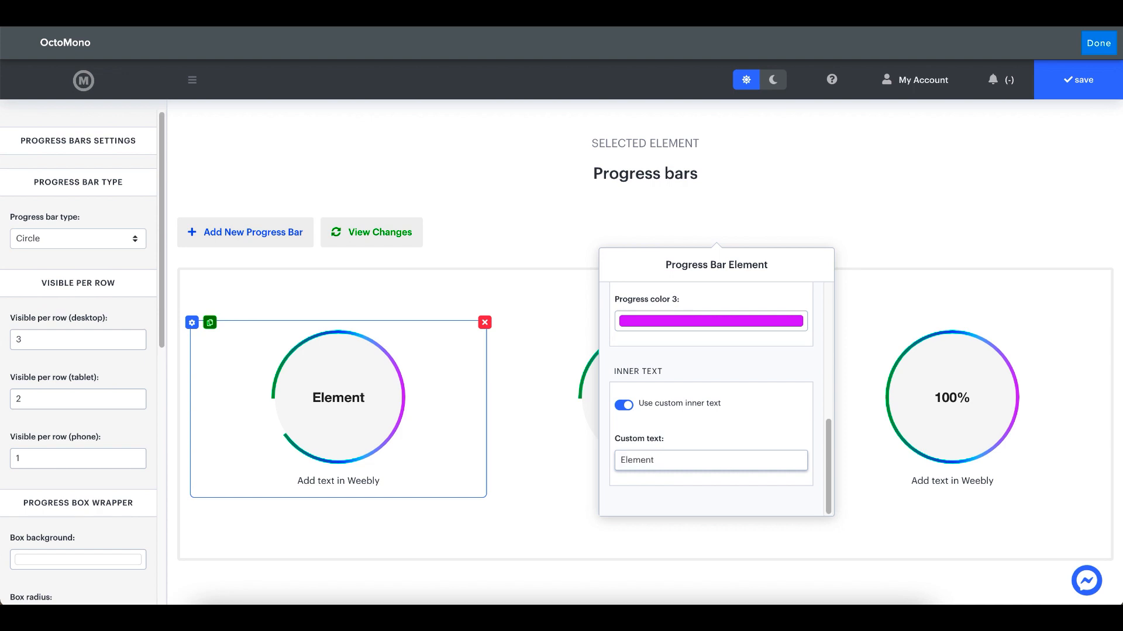
pyautogui.write(' 1')
pyautogui.click(538, 228)
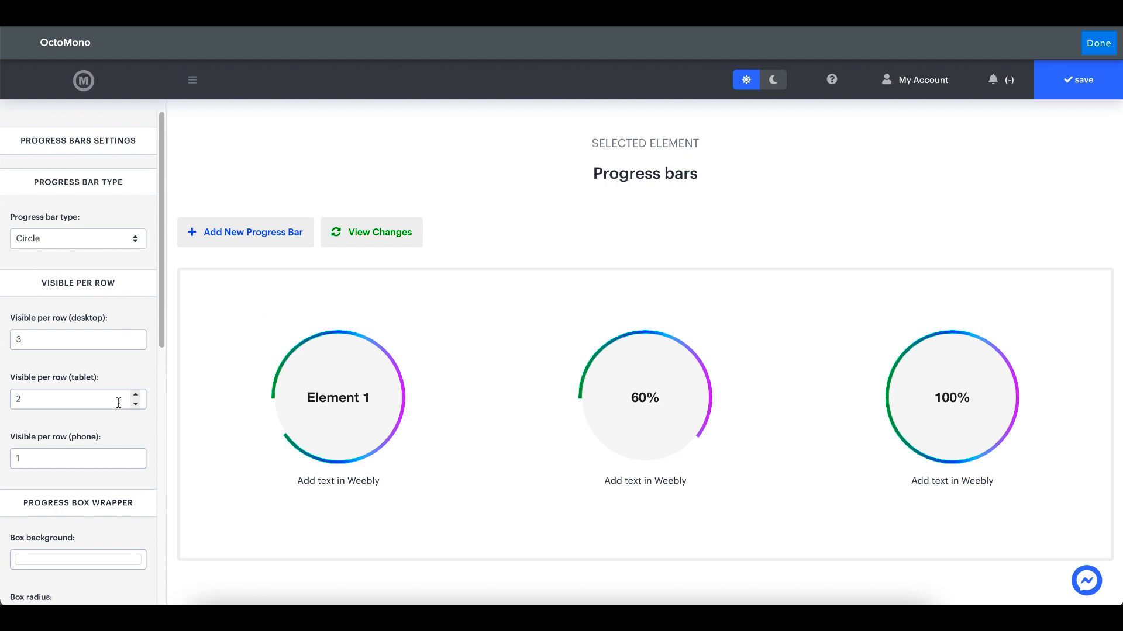
# Set the circle size (maximum width) of the progress bars to 250 px
pyautogui.scroll(-1, 61, 419)
pyautogui.scroll(-4, 66, 409)
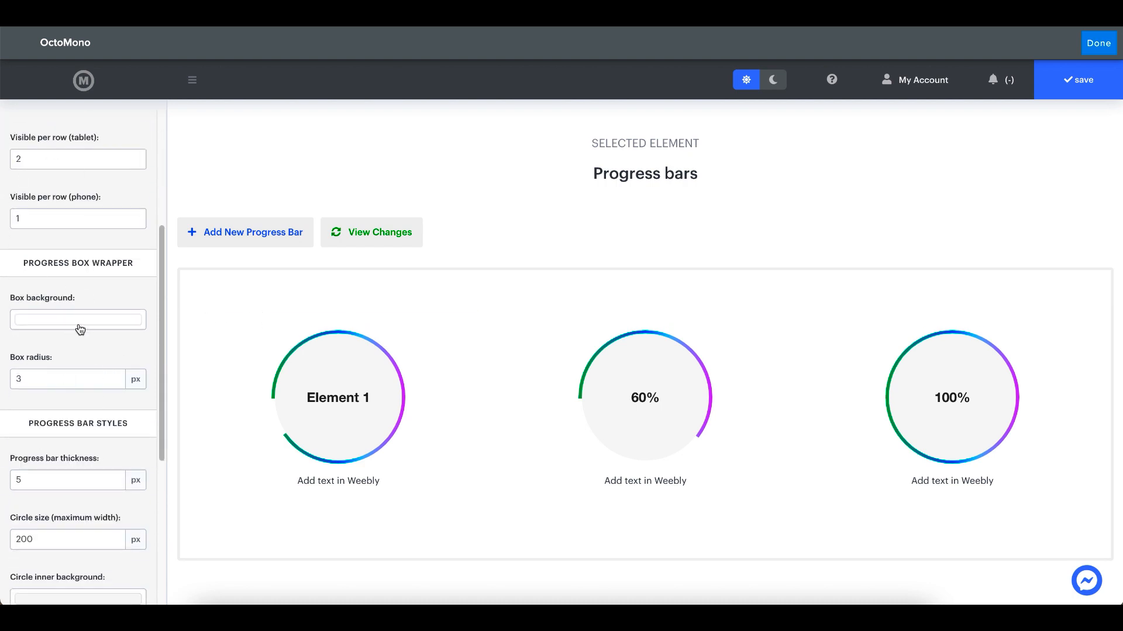
pyautogui.scroll(-2, 80, 329)
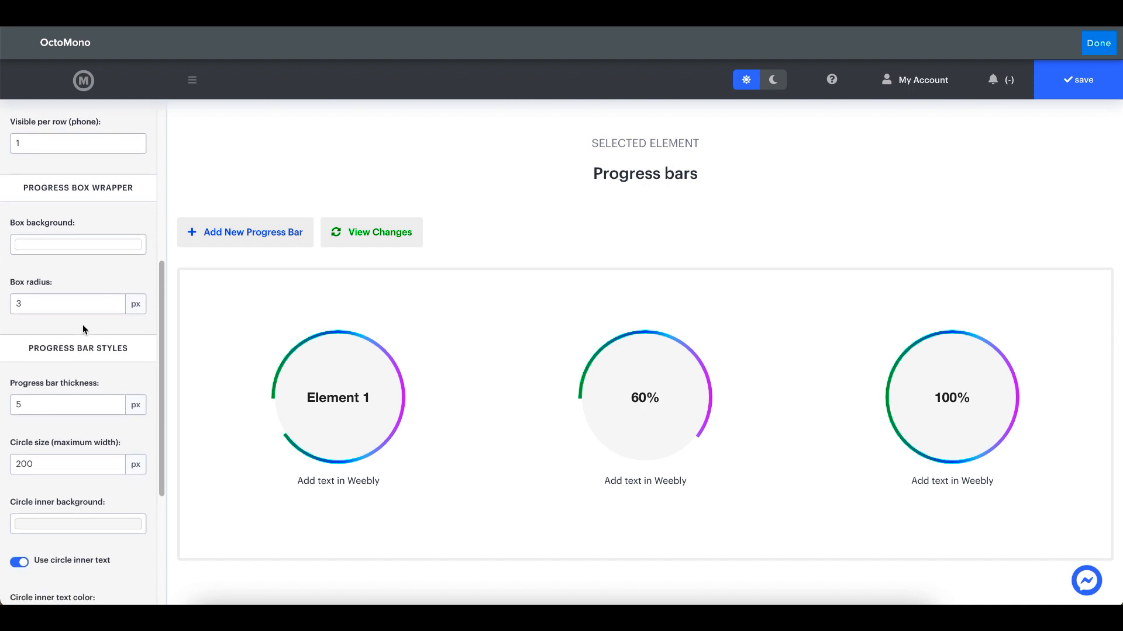
pyautogui.scroll(-1, 82, 329)
pyautogui.scroll(-1, 60, 310)
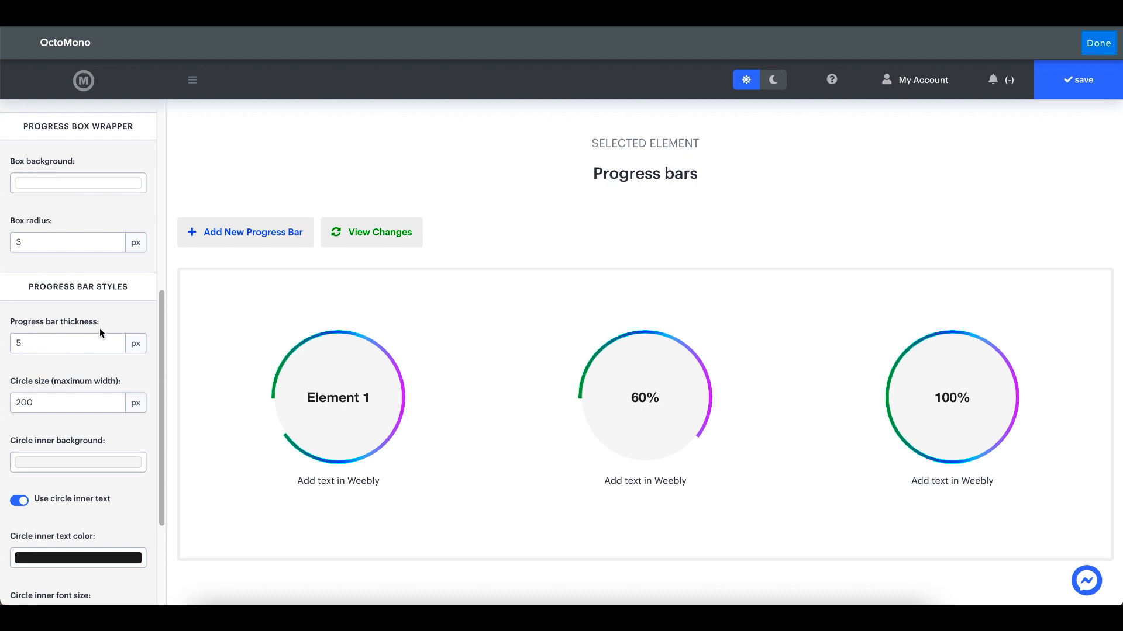
pyautogui.scroll(-1, 100, 328)
pyautogui.scroll(-1, 70, 359)
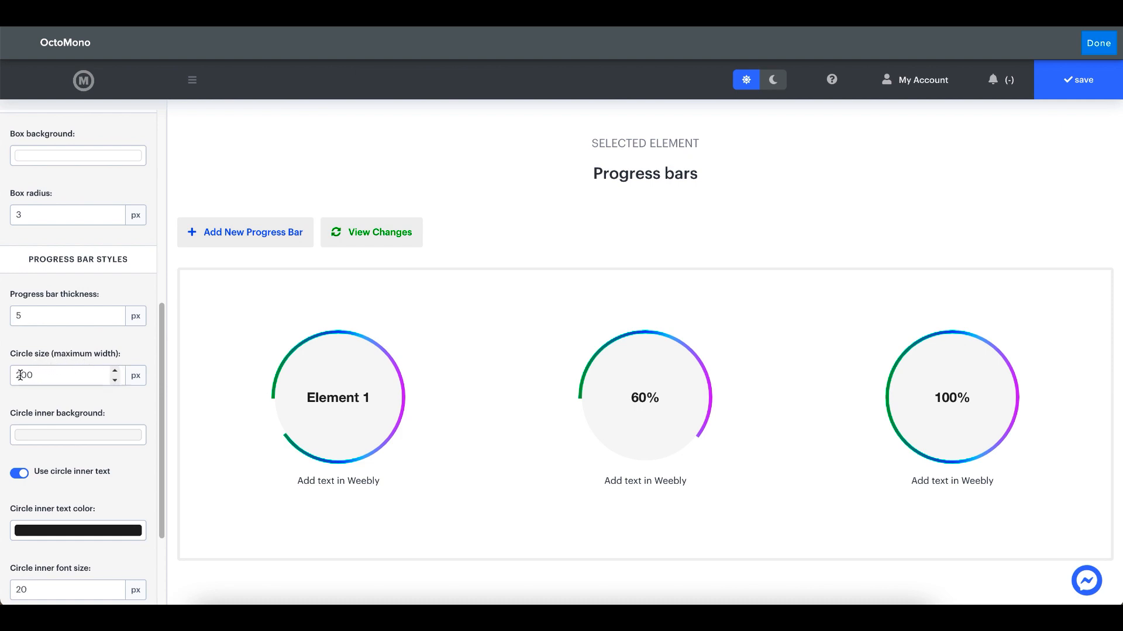
pyautogui.click(20, 375)
pyautogui.moveTo(246, 369)
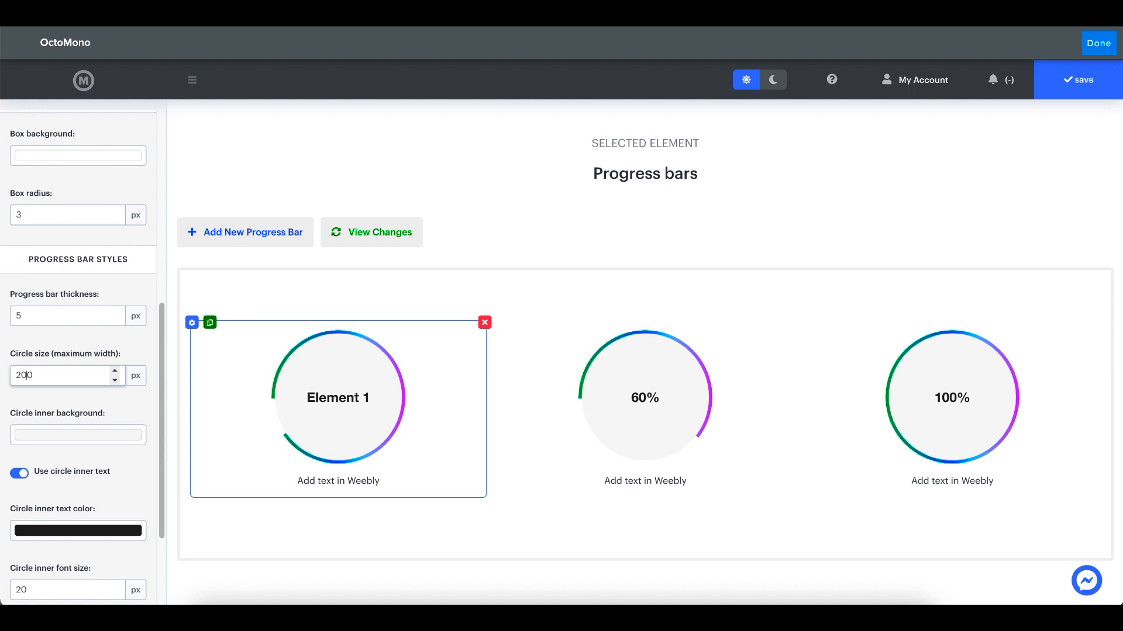
pyautogui.press('Delete')
pyautogui.write('5')
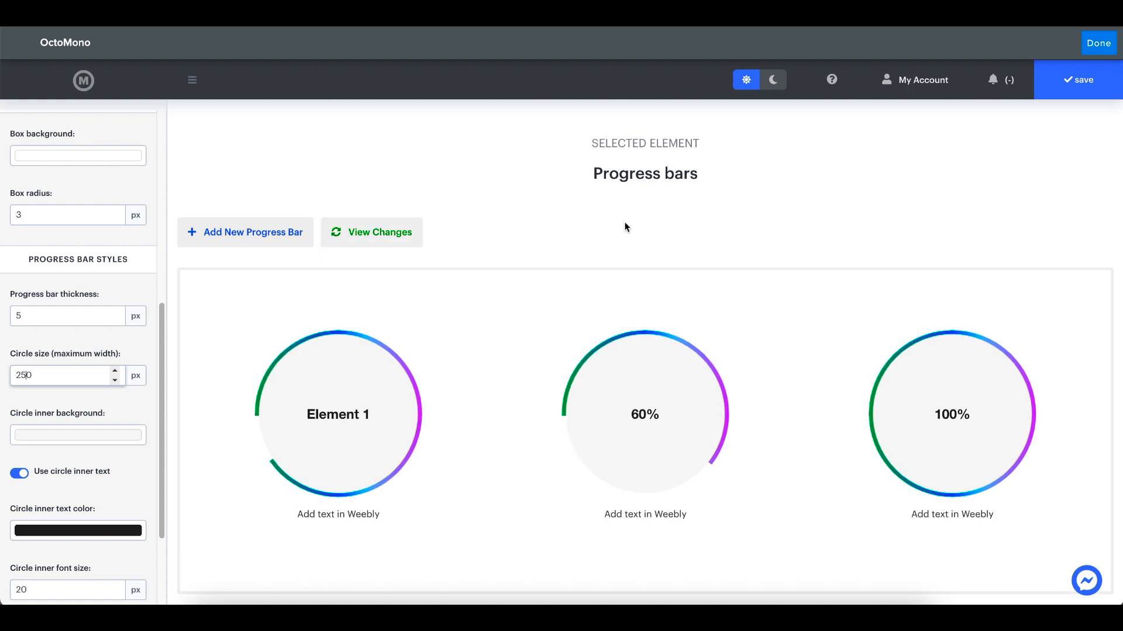
# Change the circle inner background to near-black
pyautogui.scroll(-1, 99, 404)
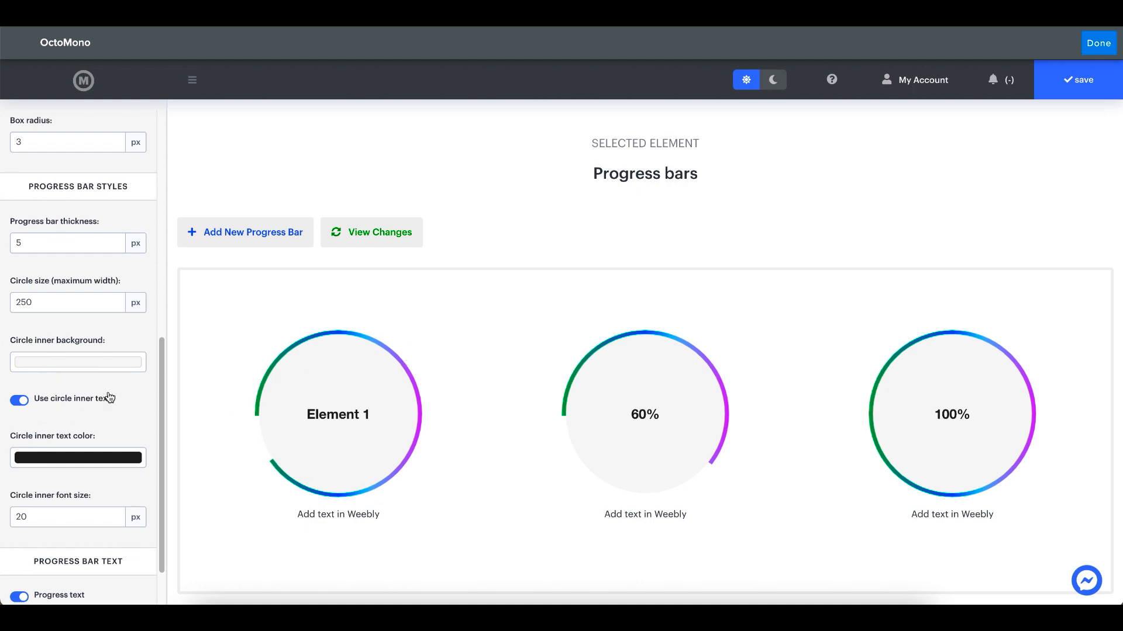
pyautogui.click(75, 362)
pyautogui.moveTo(87, 401); pyautogui.dragTo(48, 448)
pyautogui.click(135, 363)
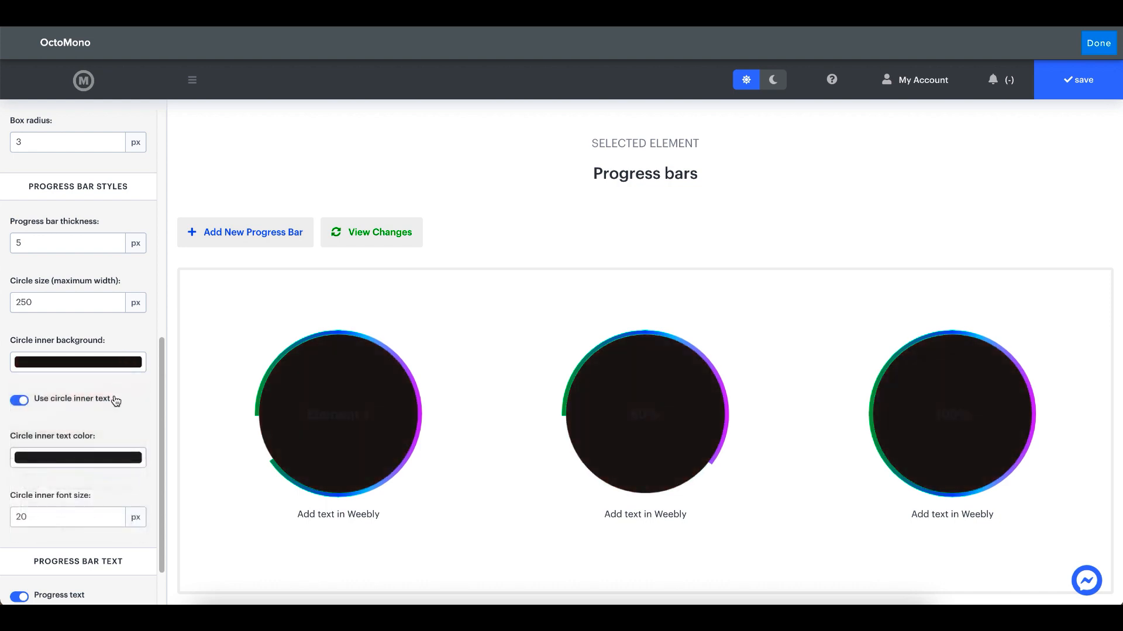
# Set the circle inner text color to off-white #F6F2F2
pyautogui.scroll(-1, 115, 404)
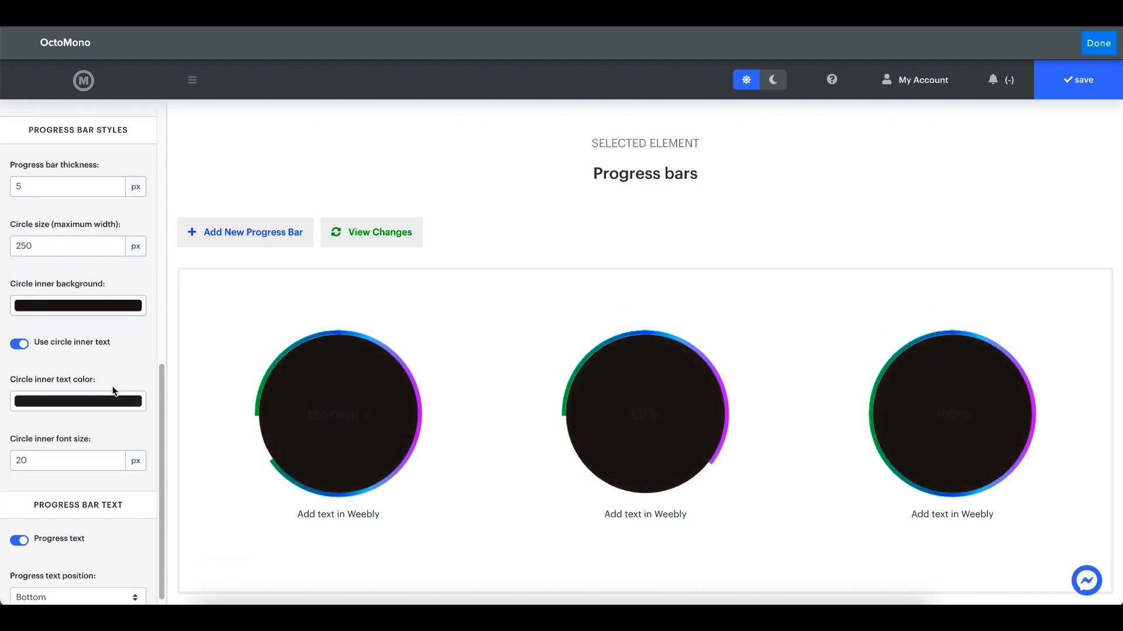
pyautogui.click(47, 405)
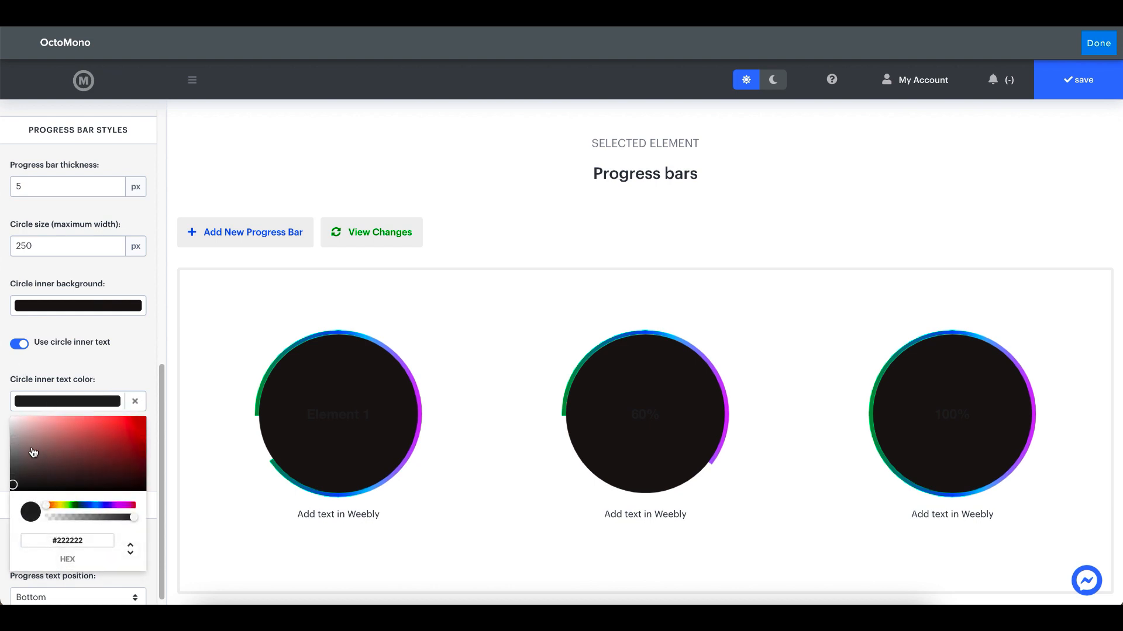
pyautogui.moveTo(32, 450); pyautogui.dragTo(14, 423)
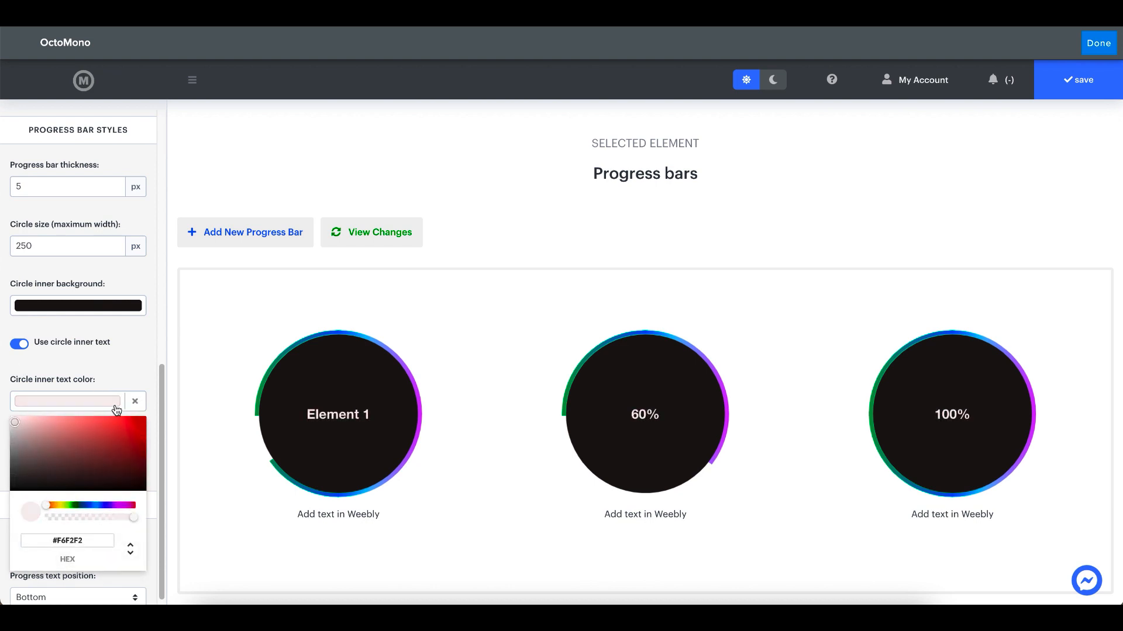
pyautogui.click(138, 403)
# Reduce the circle inner font size to 15 px
pyautogui.scroll(-1, 67, 433)
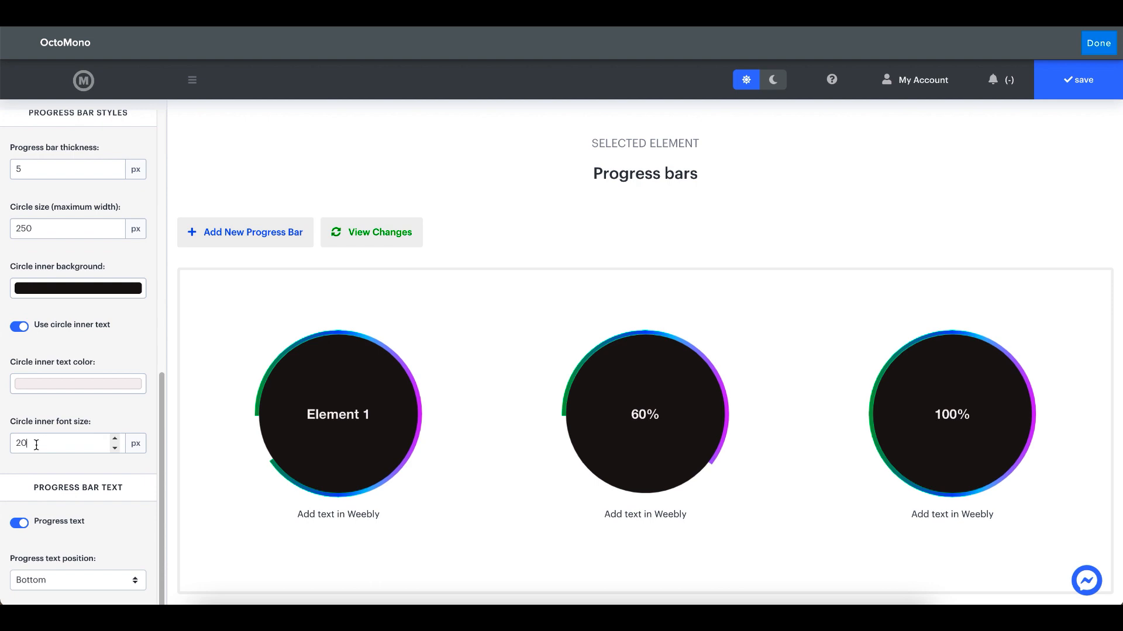
pyautogui.click(63, 439)
pyautogui.press('Down')
pyautogui.press('Down')
pyautogui.press('Down')
pyautogui.press('Down')
pyautogui.press('Down')
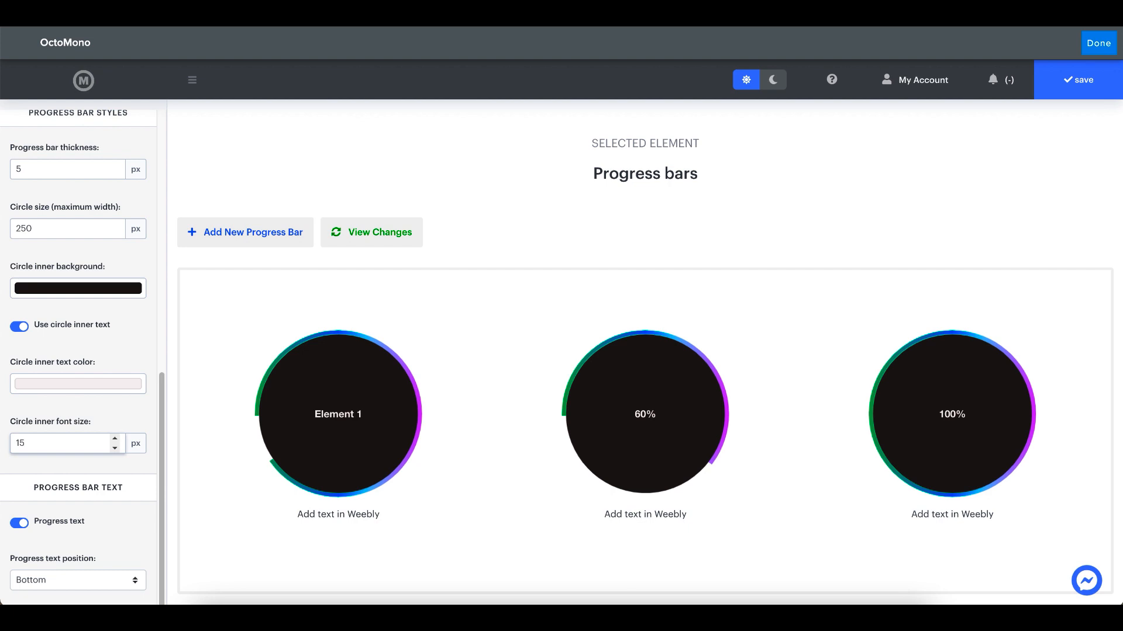
pyautogui.click(34, 407)
# Turn the progress text off and back on, and look at the available progress text positions
pyautogui.scroll(-1, 27, 374)
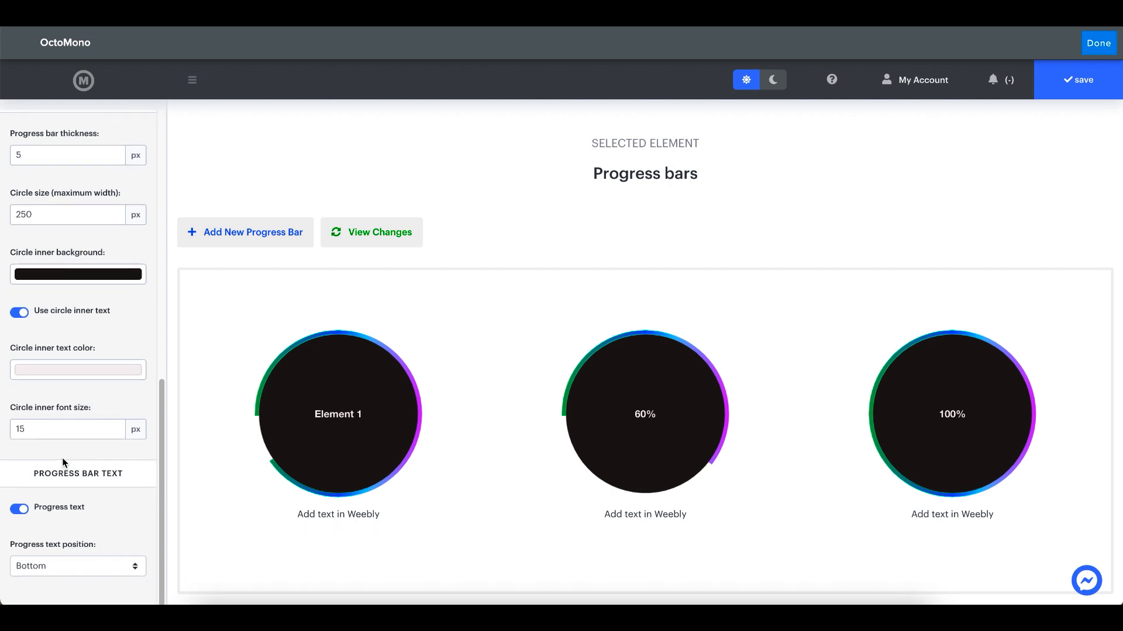
pyautogui.click(82, 510)
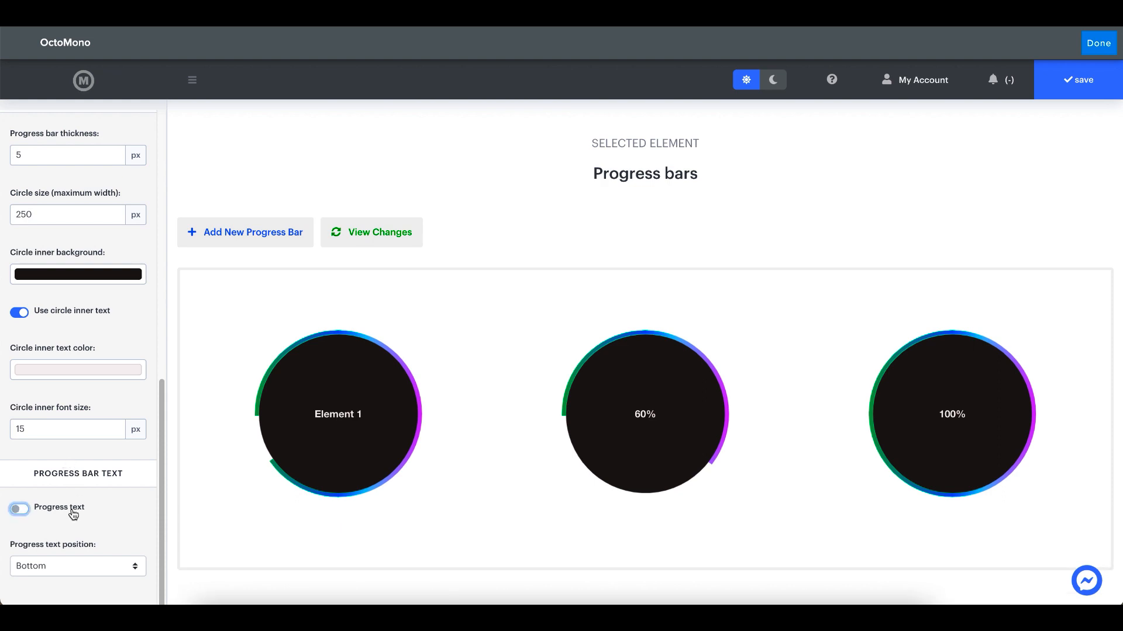
pyautogui.click(73, 514)
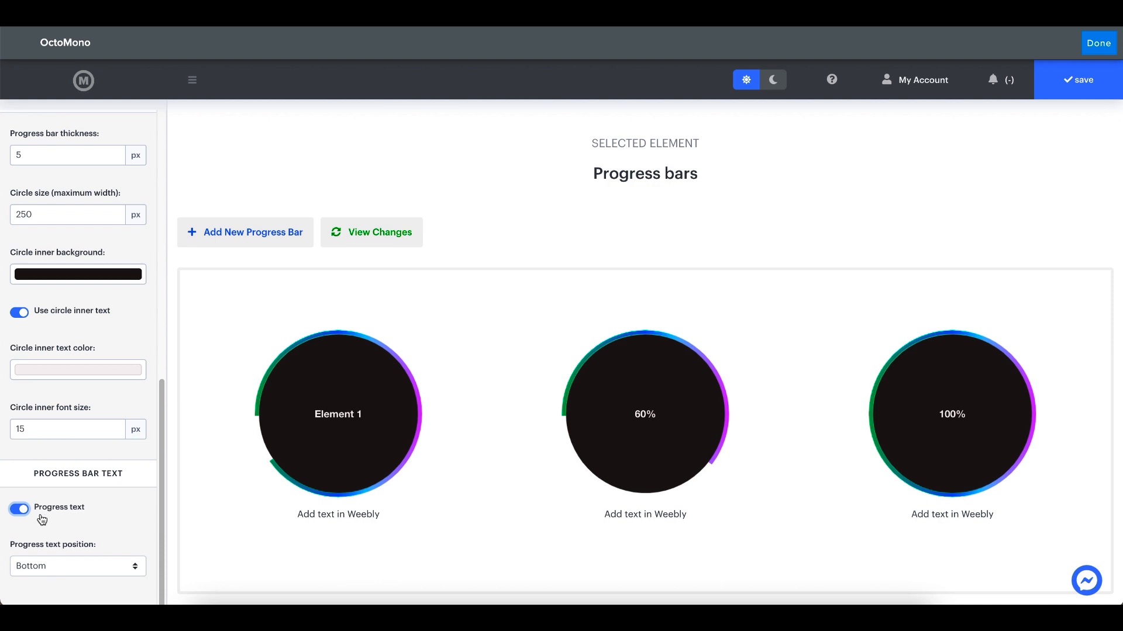
pyautogui.click(86, 566)
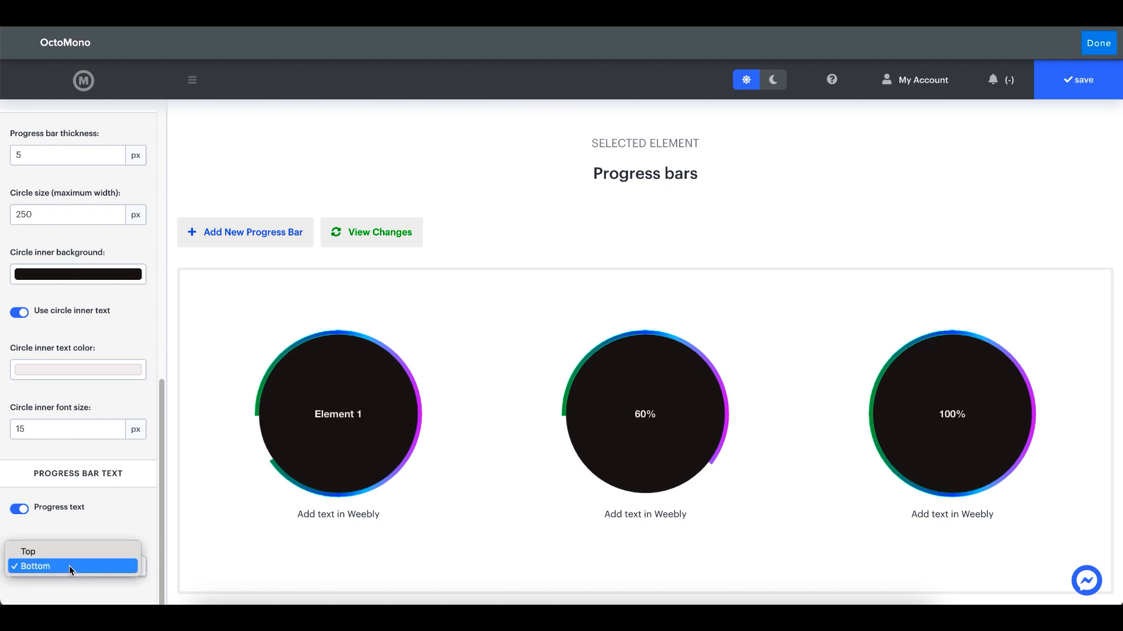
pyautogui.click(77, 530)
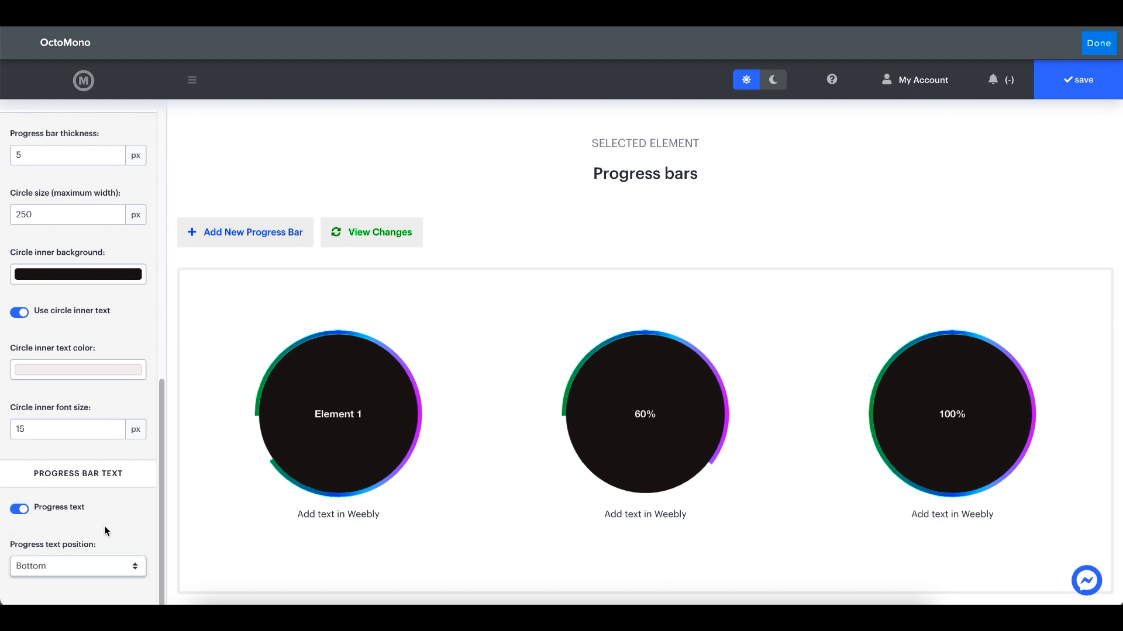
# Save the circle settings and center the "Progress Bar 1" label in the Weebly page editor
pyautogui.click(1078, 79)
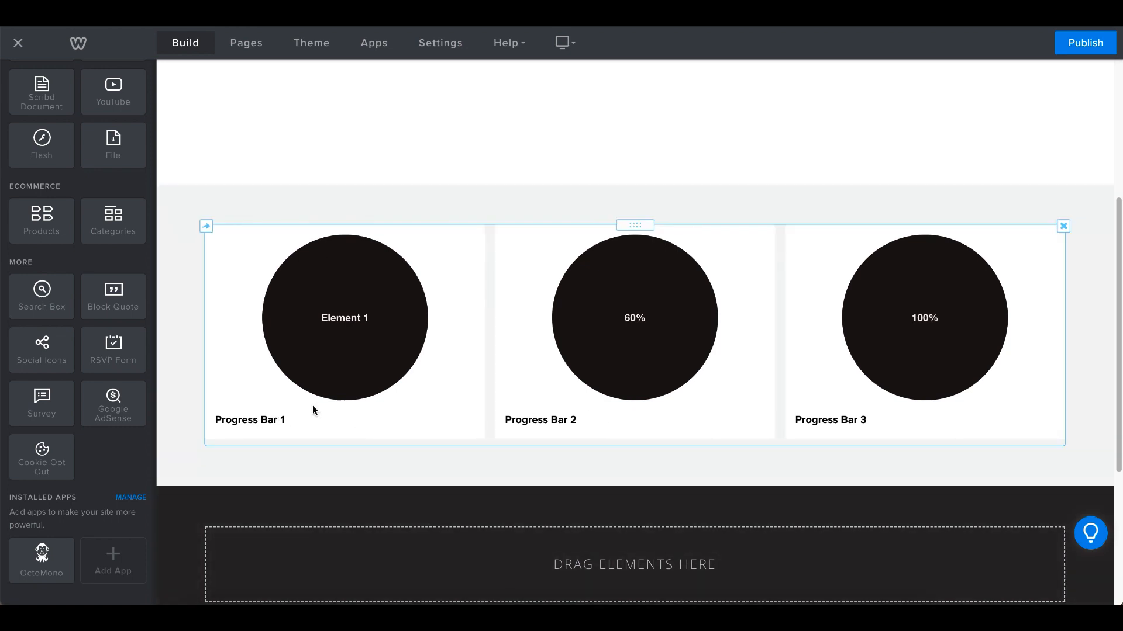
pyautogui.click(265, 421)
pyautogui.click(434, 395)
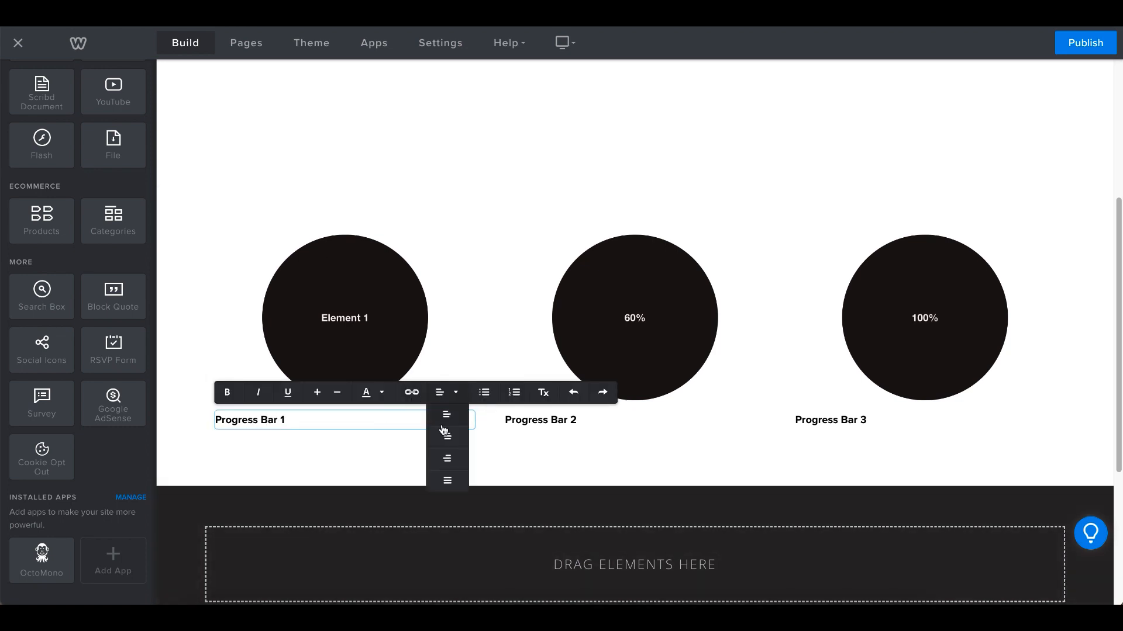
pyautogui.click(443, 438)
# Center the "Progress Bar 2" and "Progress Bar 3" labels under their circles
pyautogui.click(566, 421)
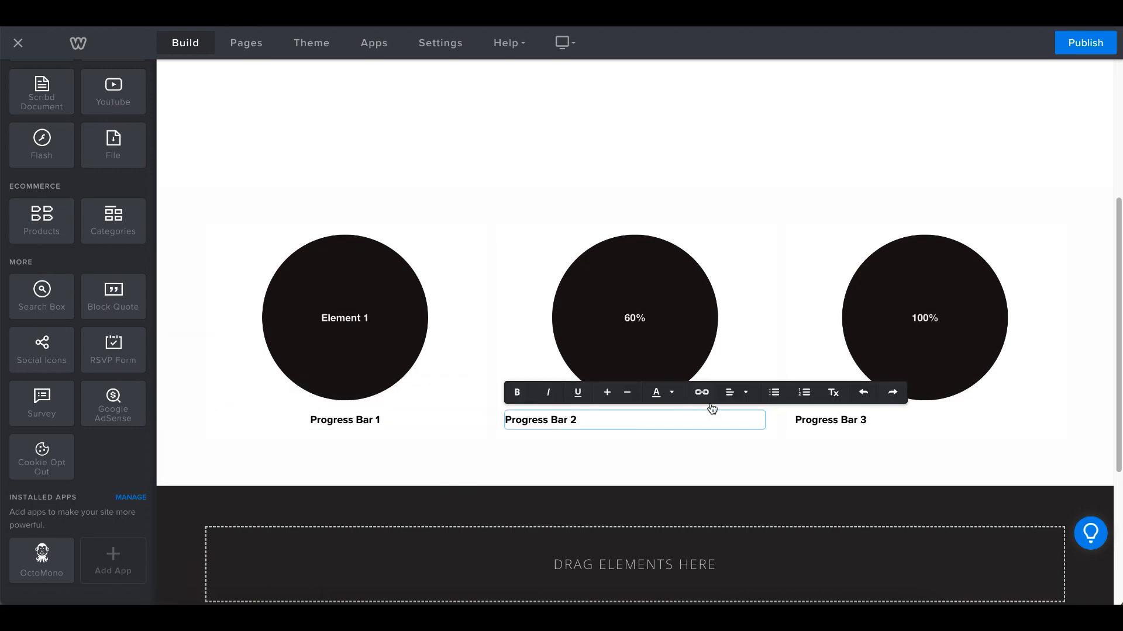
pyautogui.click(738, 393)
pyautogui.click(745, 438)
pyautogui.click(848, 420)
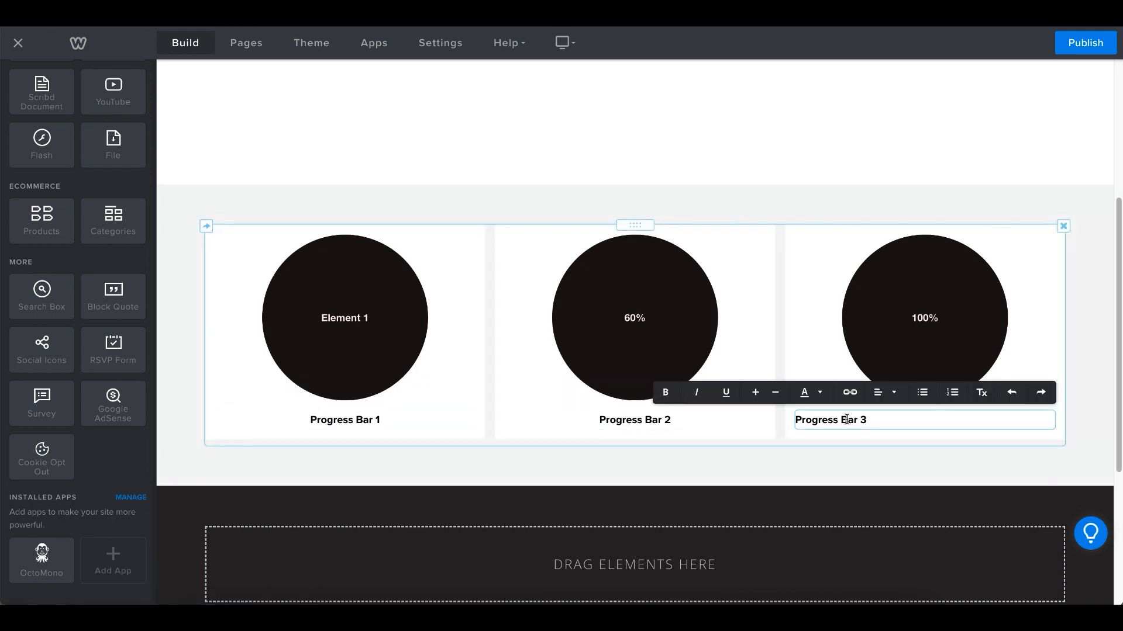
pyautogui.click(883, 394)
pyautogui.click(886, 437)
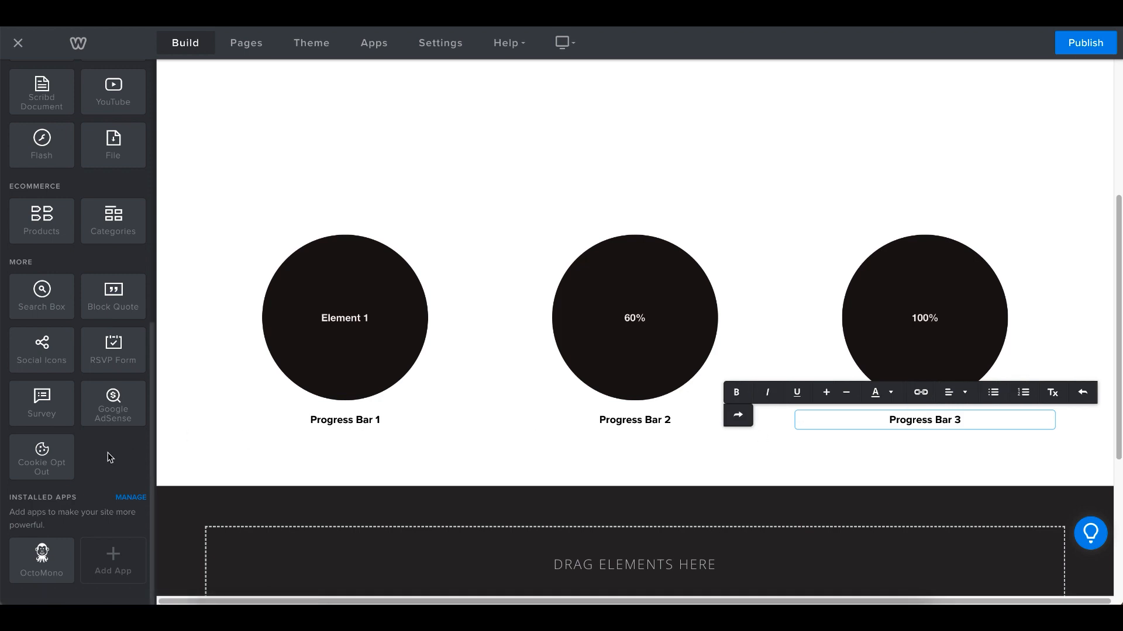
pyautogui.click(112, 455)
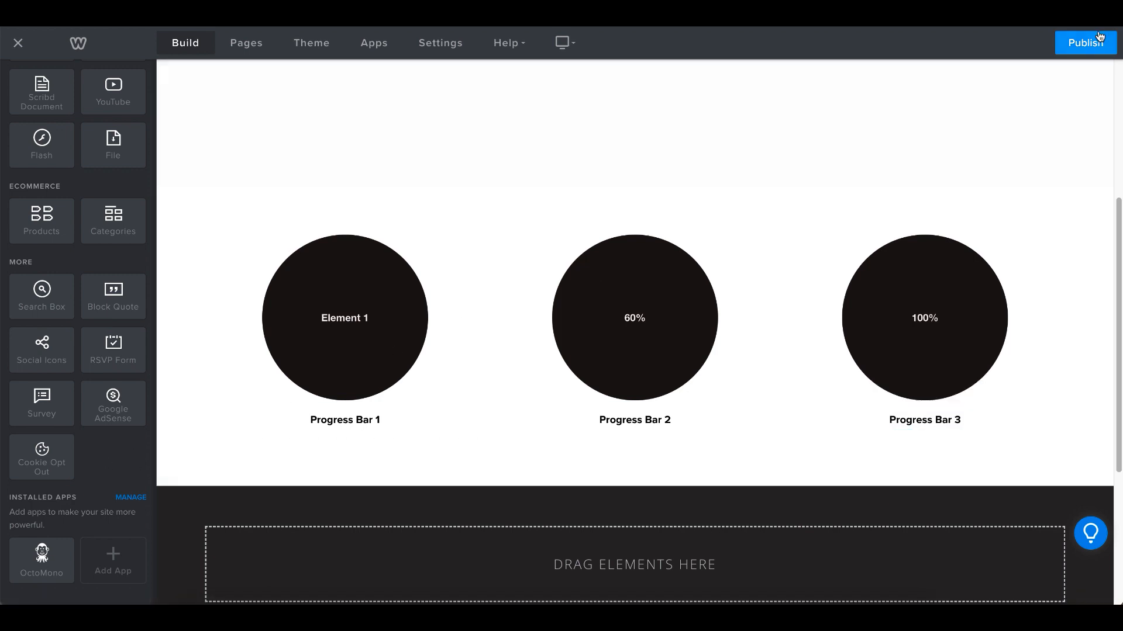
# Publish the site with the circle progress bars and dismiss the publishing confirmation
pyautogui.click(1088, 41)
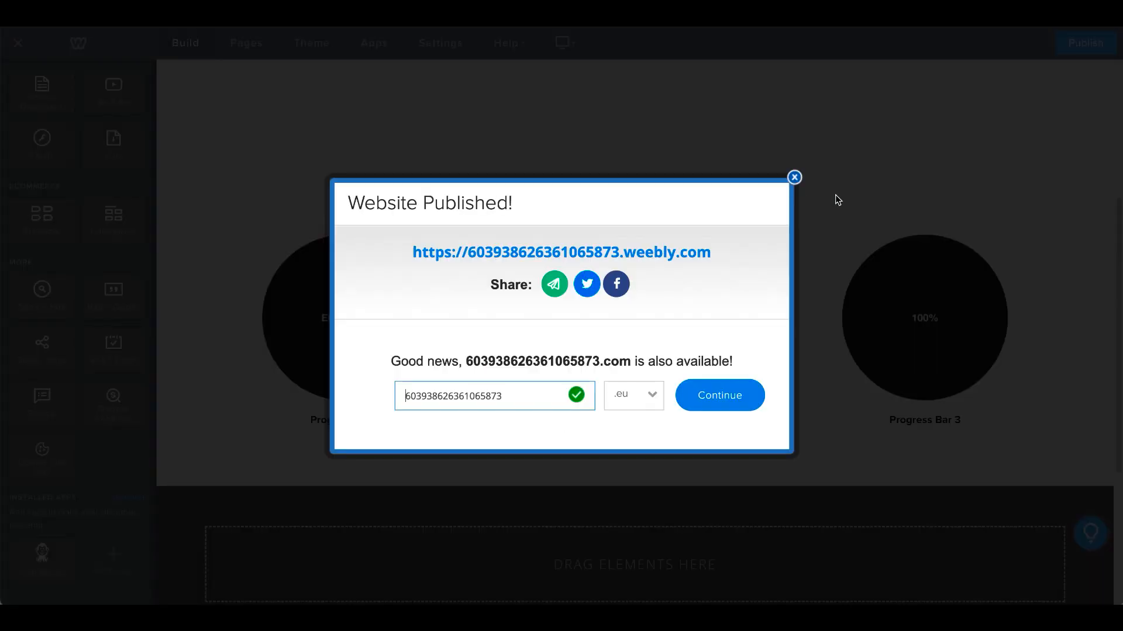
pyautogui.click(793, 178)
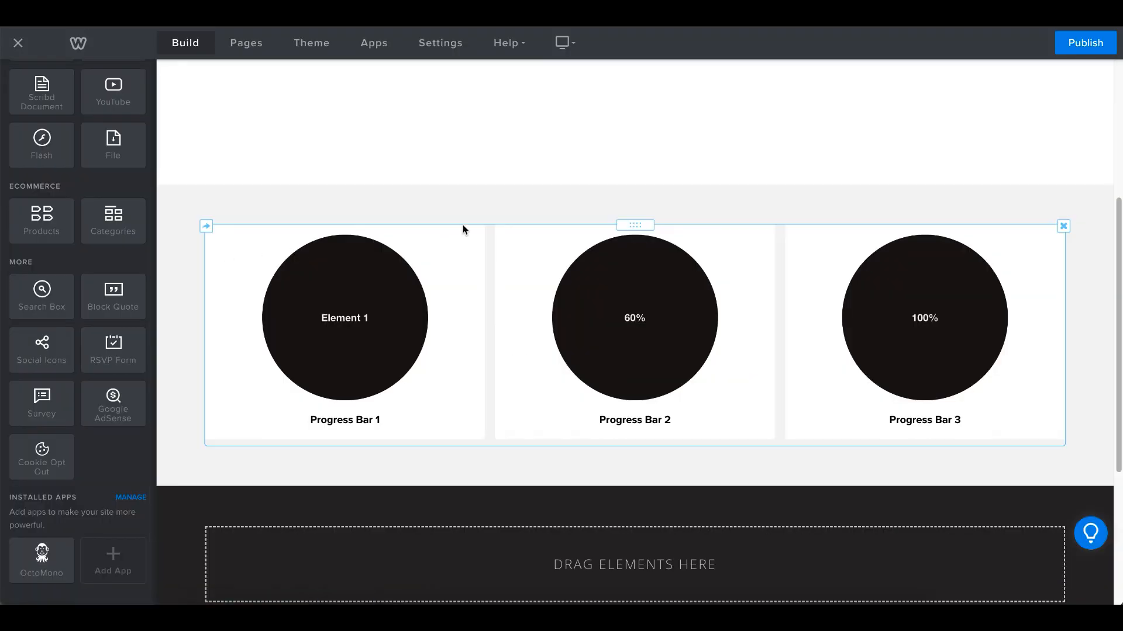
# Set the third circle's progress value to 80 in the OctoMono dashboard, refresh the preview and save the changes
pyautogui.click(478, 262)
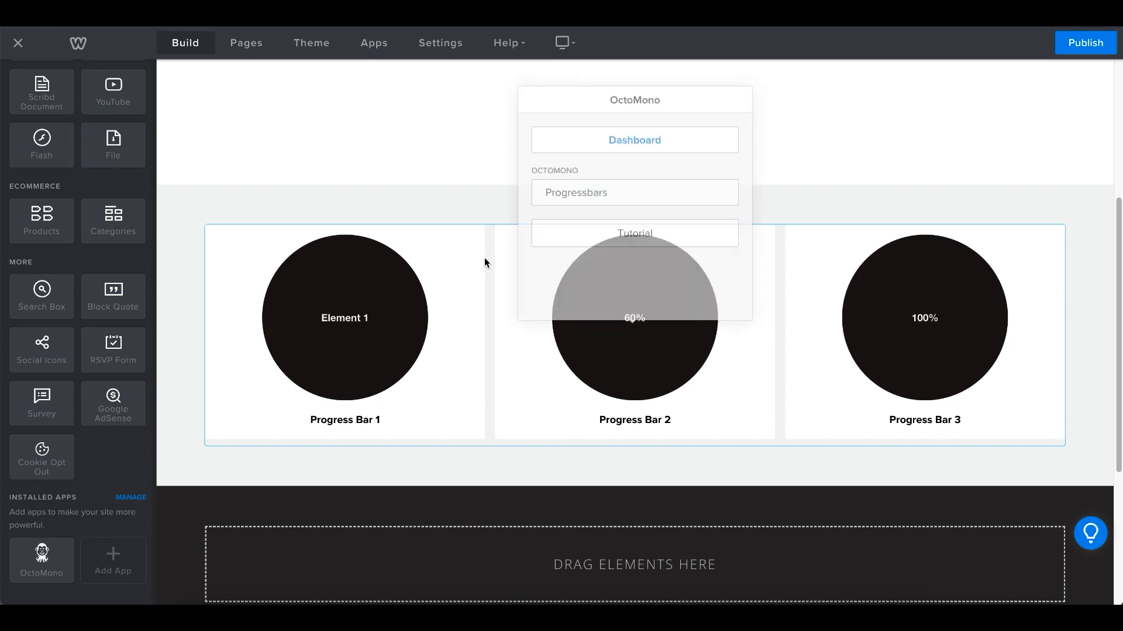
pyautogui.click(650, 135)
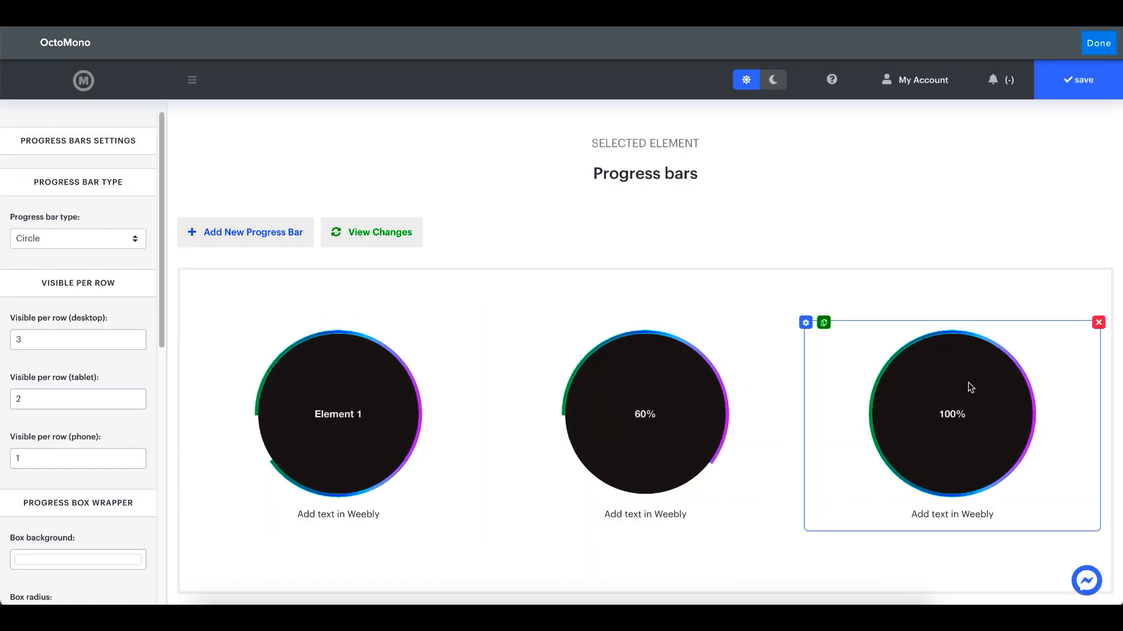
pyautogui.click(800, 323)
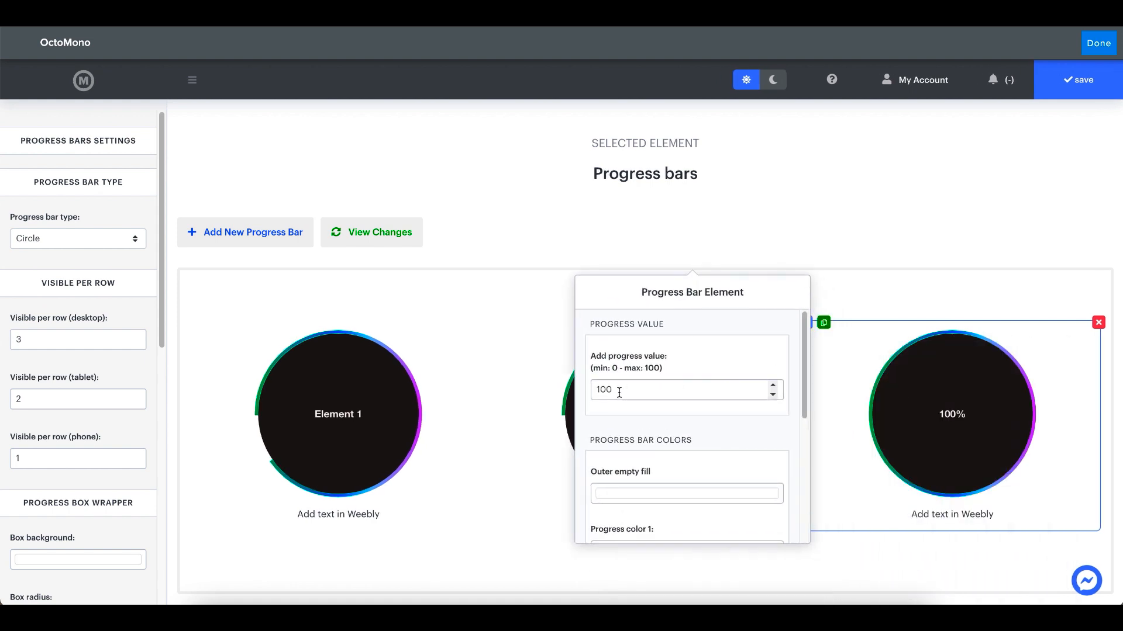
pyautogui.click(619, 392)
pyautogui.moveTo(610, 392); pyautogui.dragTo(595, 392)
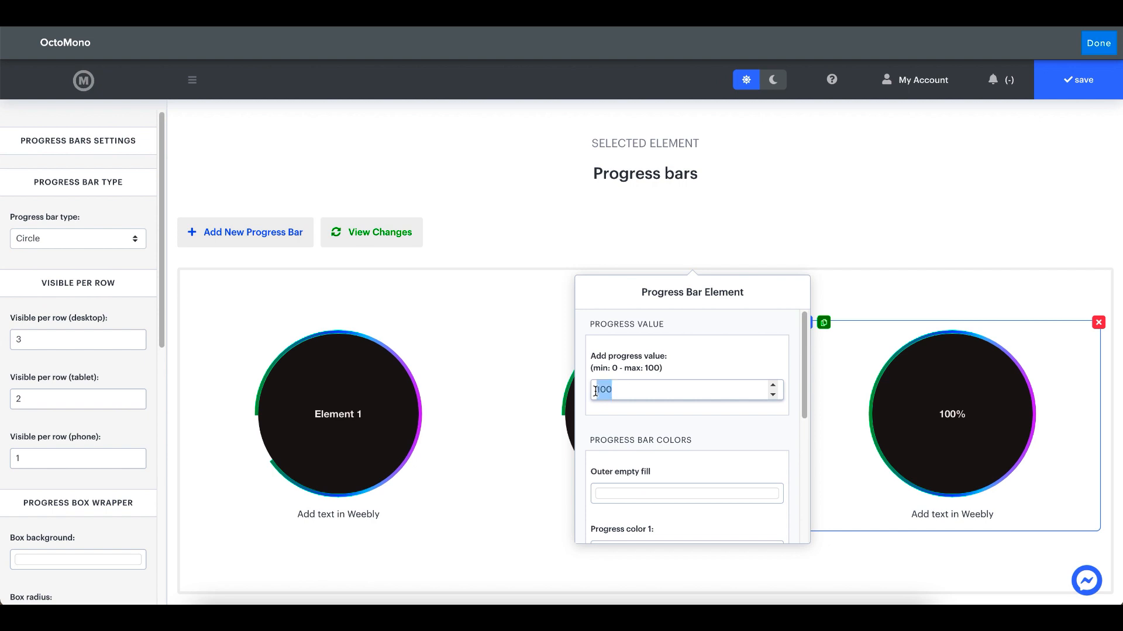
pyautogui.write('80')
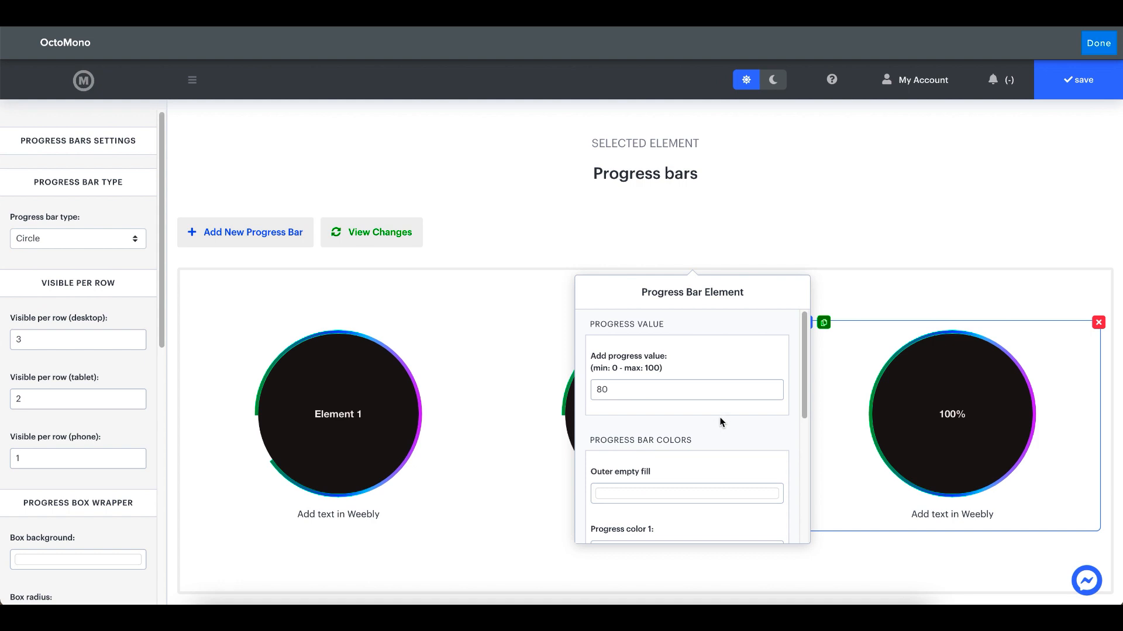
pyautogui.click(578, 250)
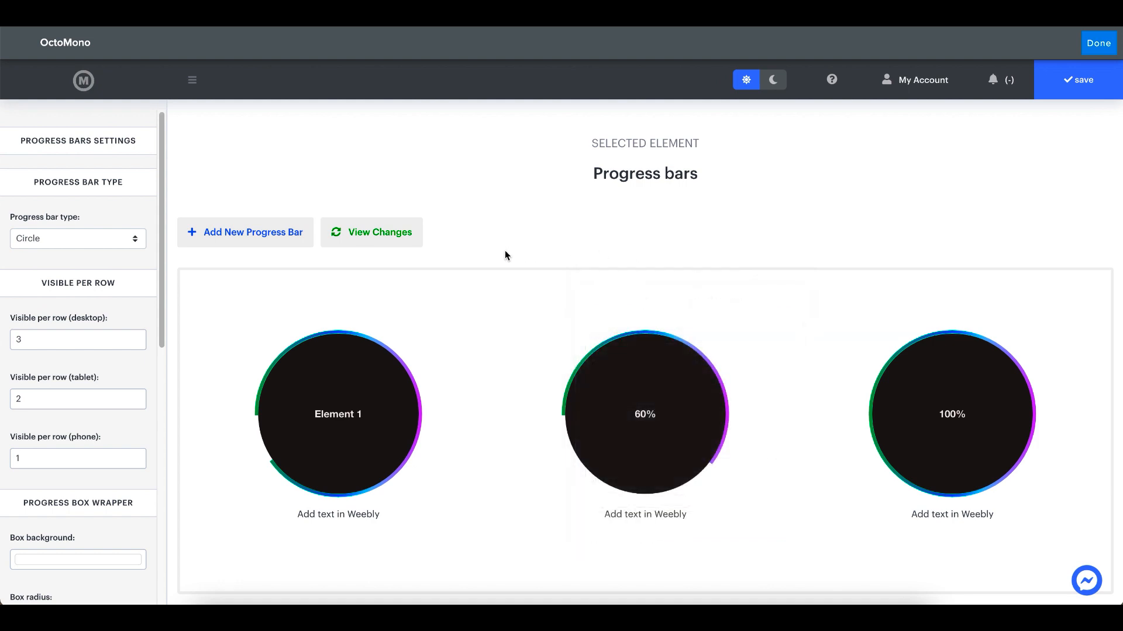
pyautogui.click(372, 245)
pyautogui.click(1073, 85)
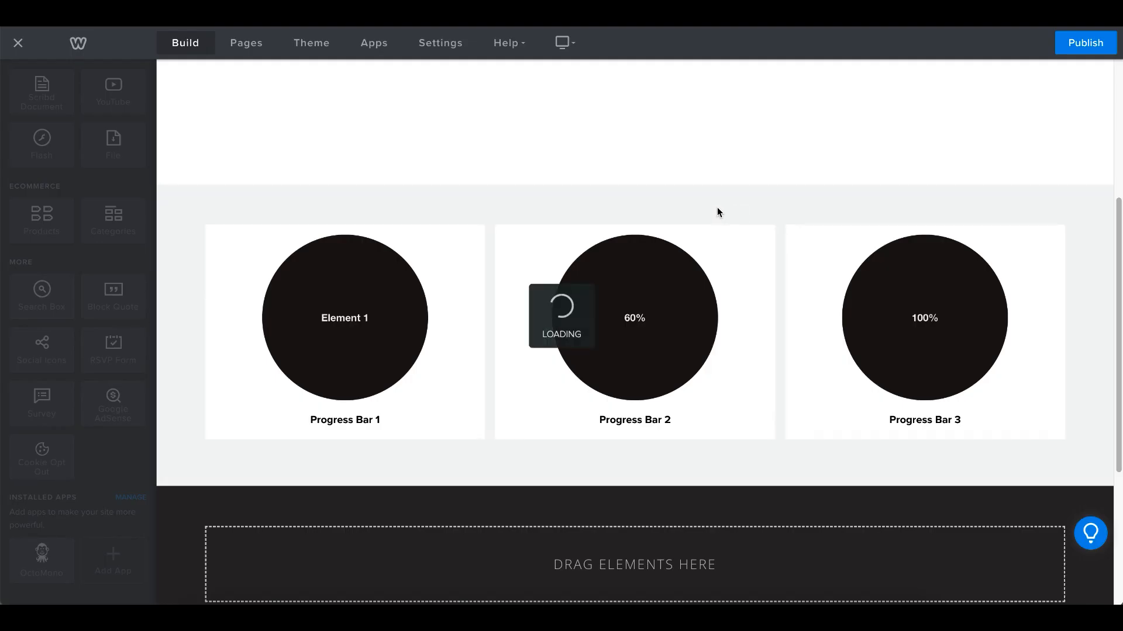
# Move the progress bars element into the dark empty section below and increase the height of the white empty section above it
pyautogui.moveTo(633, 226); pyautogui.dragTo(635, 571)
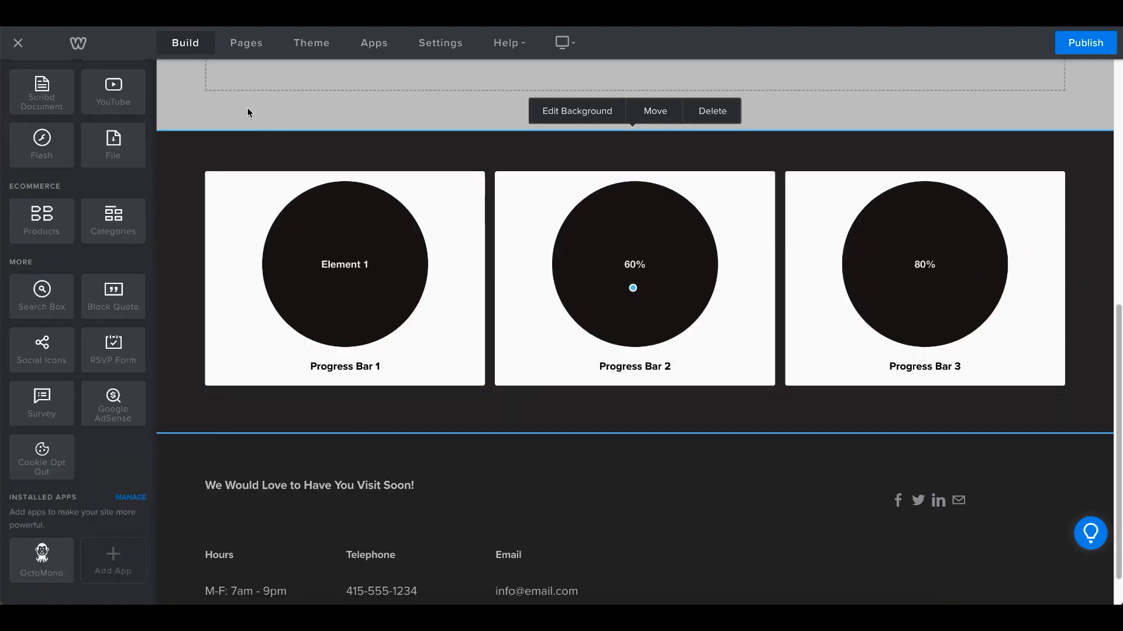
pyautogui.scroll(4, 378, 261)
pyautogui.scroll(1, 624, 381)
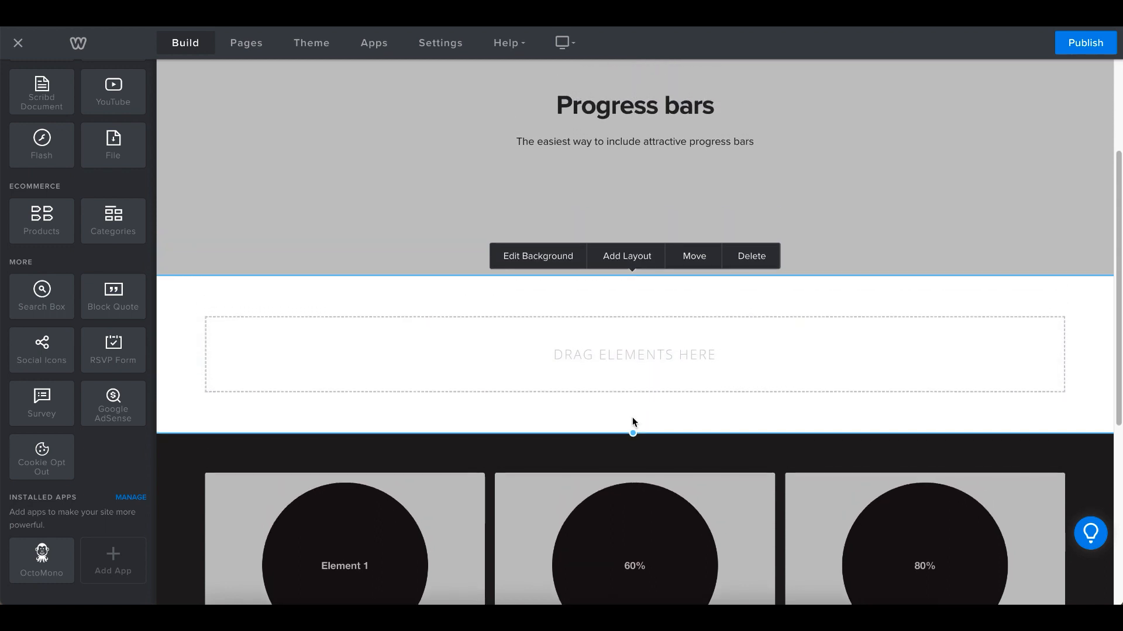
pyautogui.moveTo(631, 430); pyautogui.dragTo(612, 574)
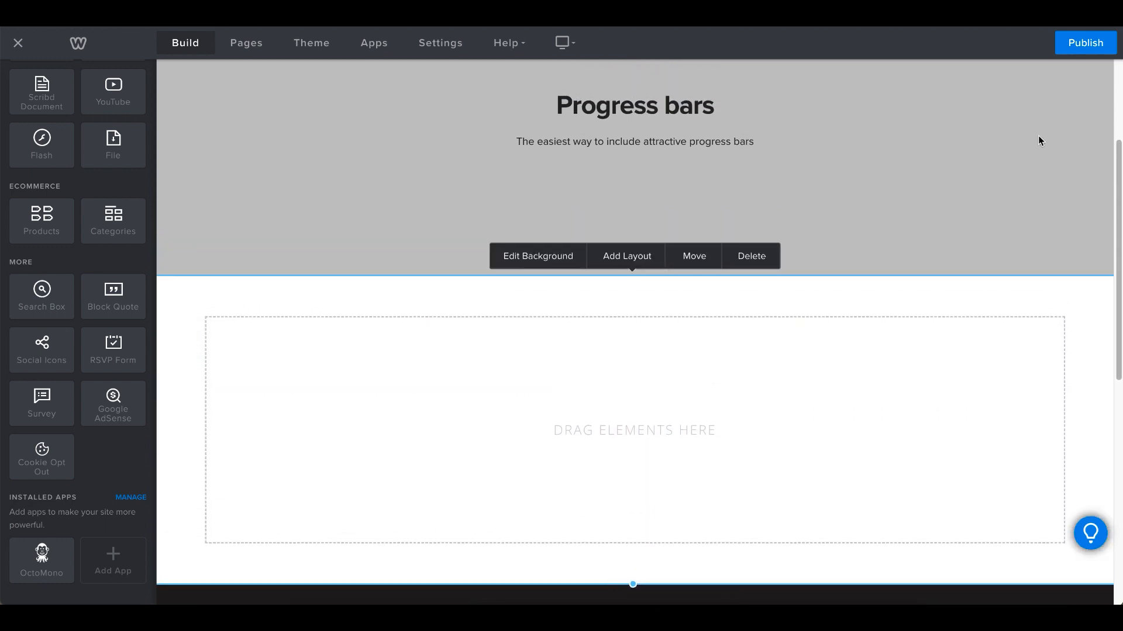
# Publish the site and check the moved progress circles on the reloaded live page
pyautogui.click(1079, 42)
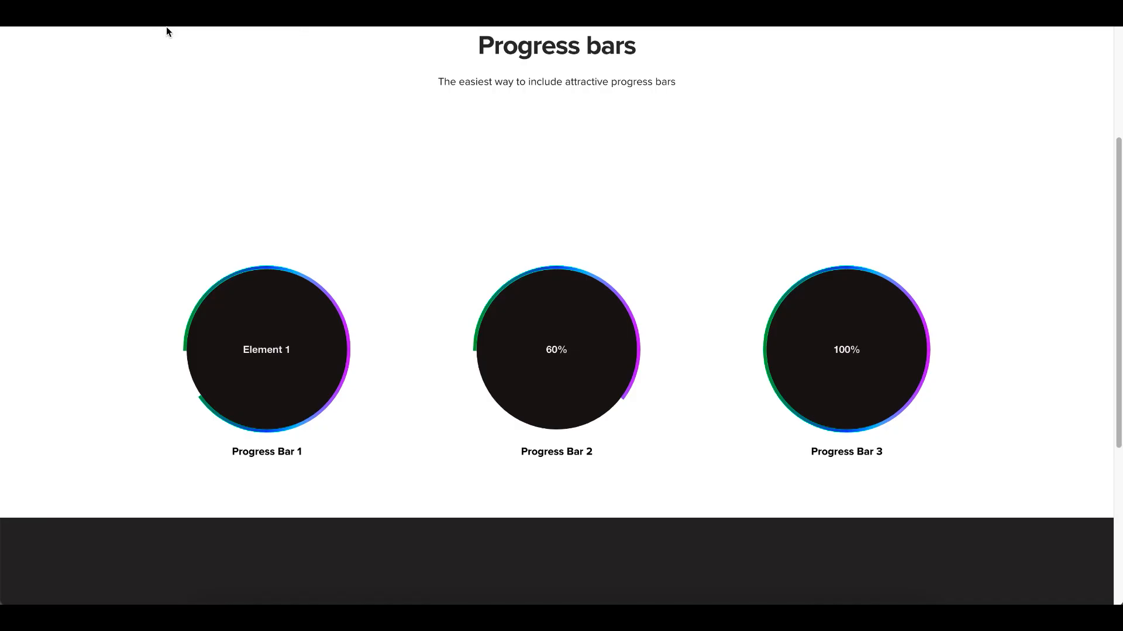
pyautogui.scroll(4, 113, 44)
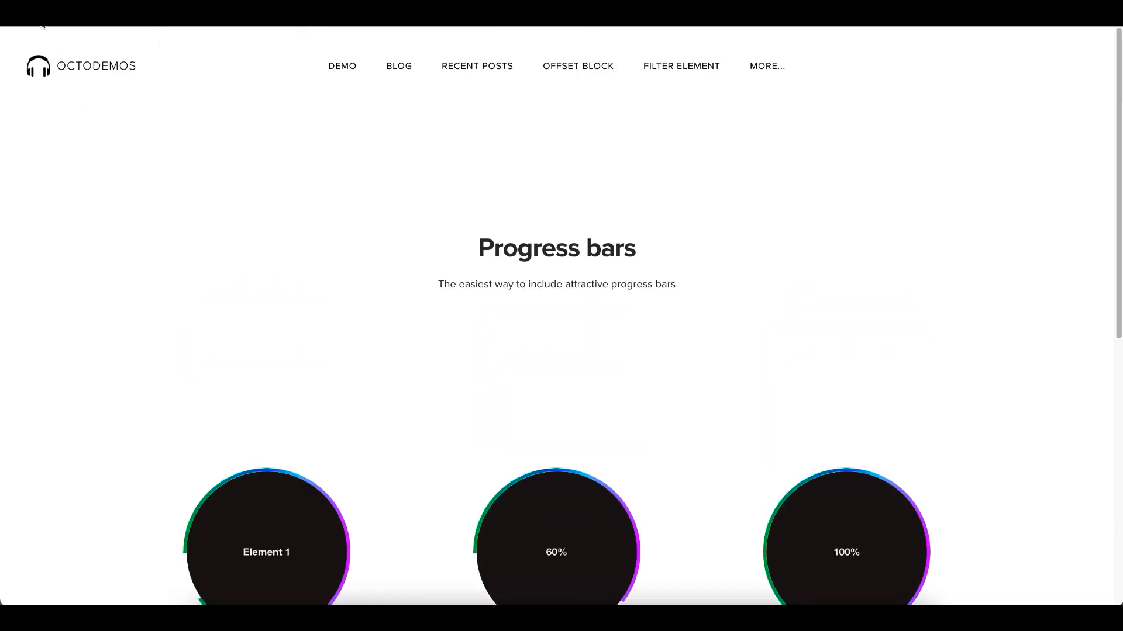
pyautogui.press('super+r')
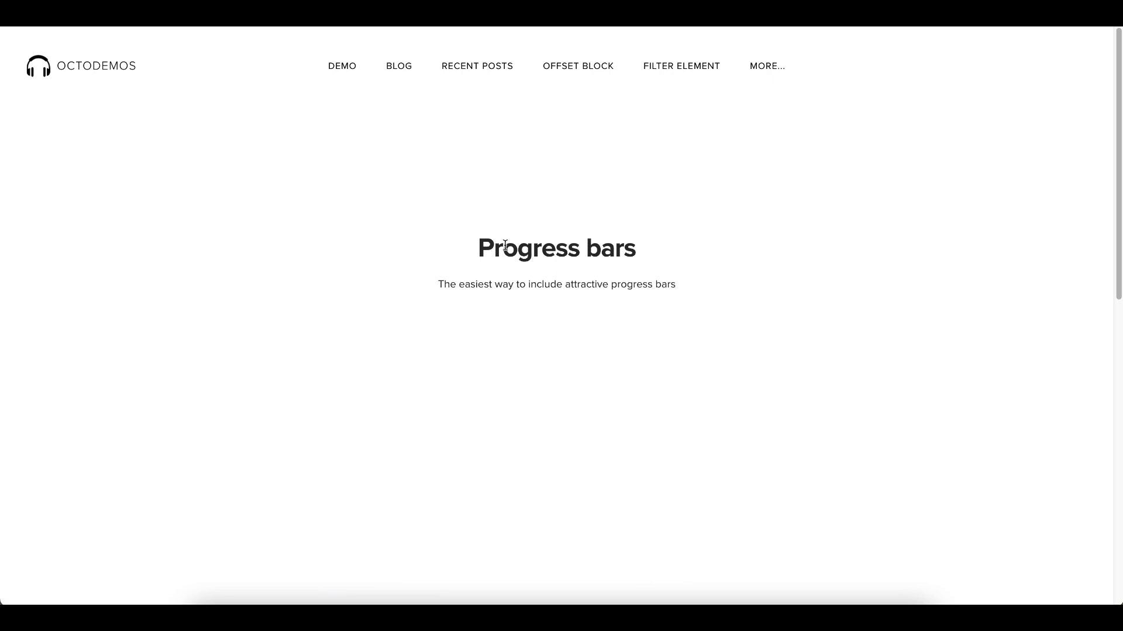
pyautogui.scroll(-8, 504, 245)
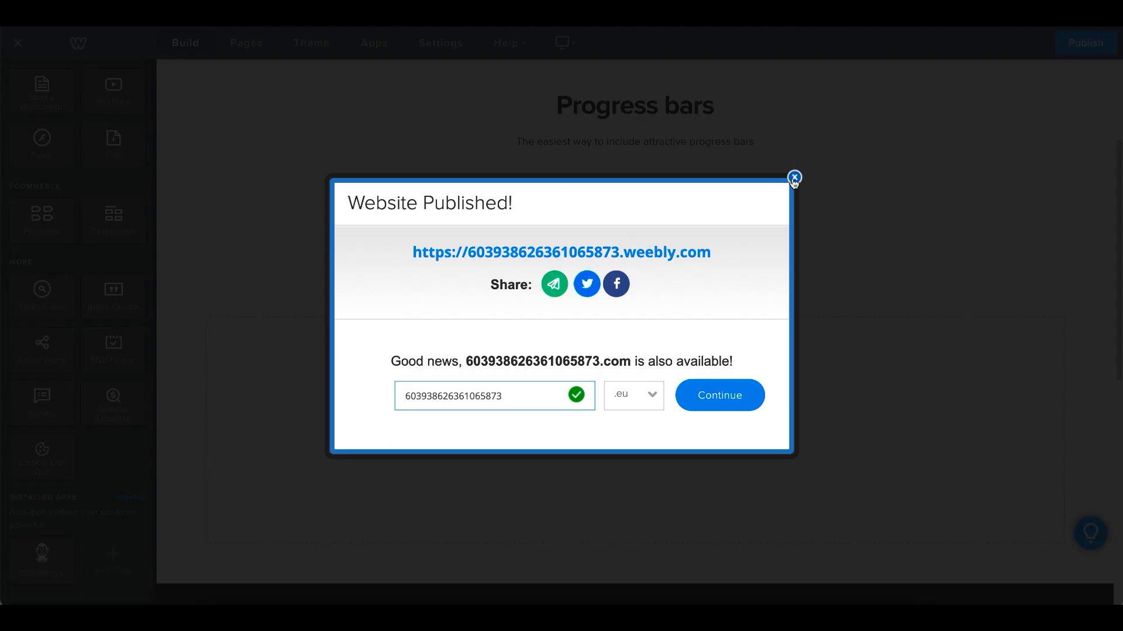
pyautogui.click(794, 176)
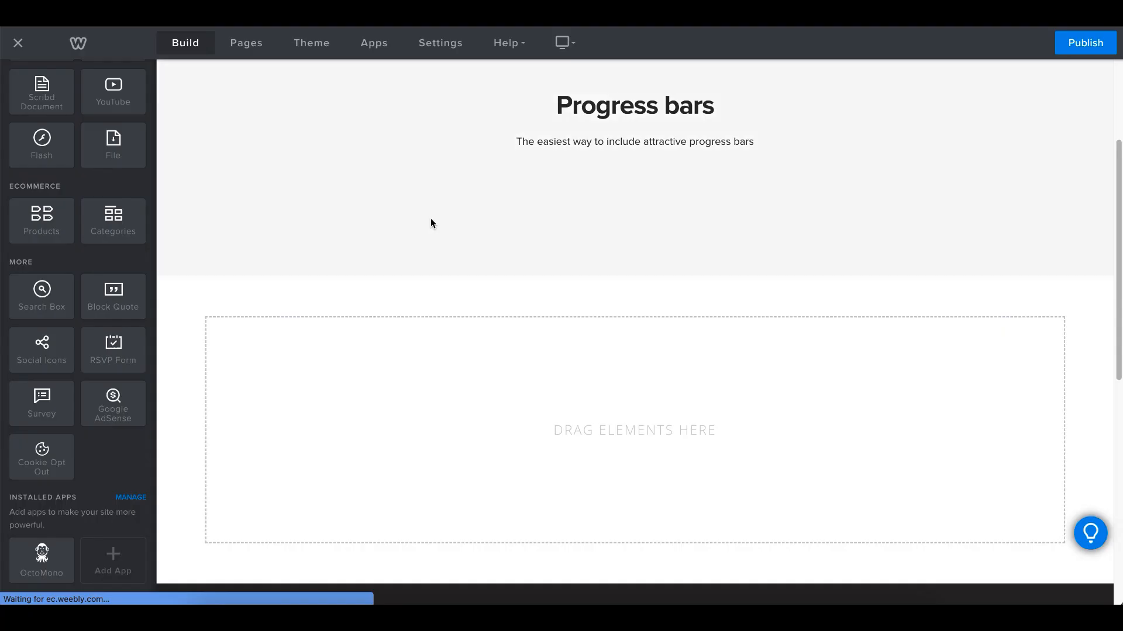
pyautogui.scroll(-4, 323, 226)
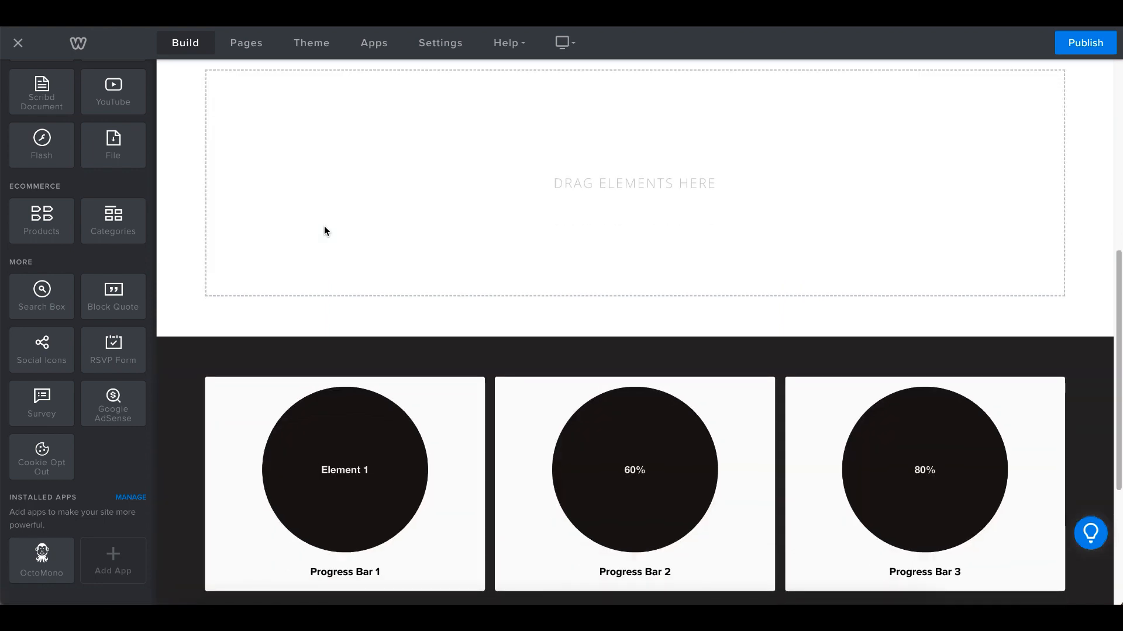